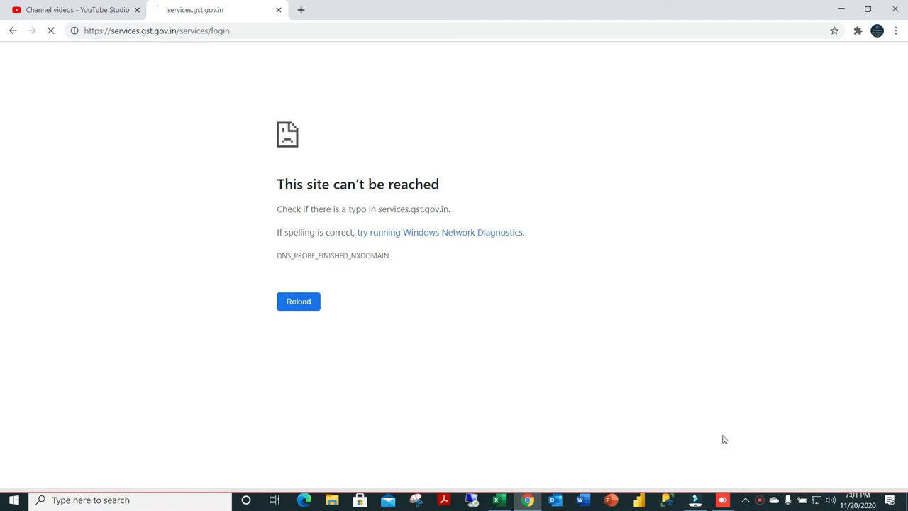
{"action": "right_click", "coordinate": [762, 501]}
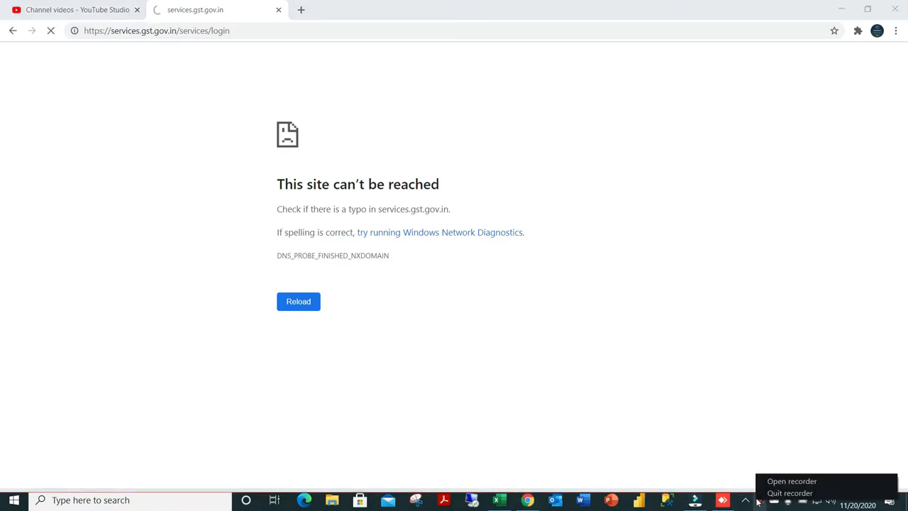
{"action": "left_click", "coordinate": [774, 482]}
{"action": "left_click", "coordinate": [753, 479]}
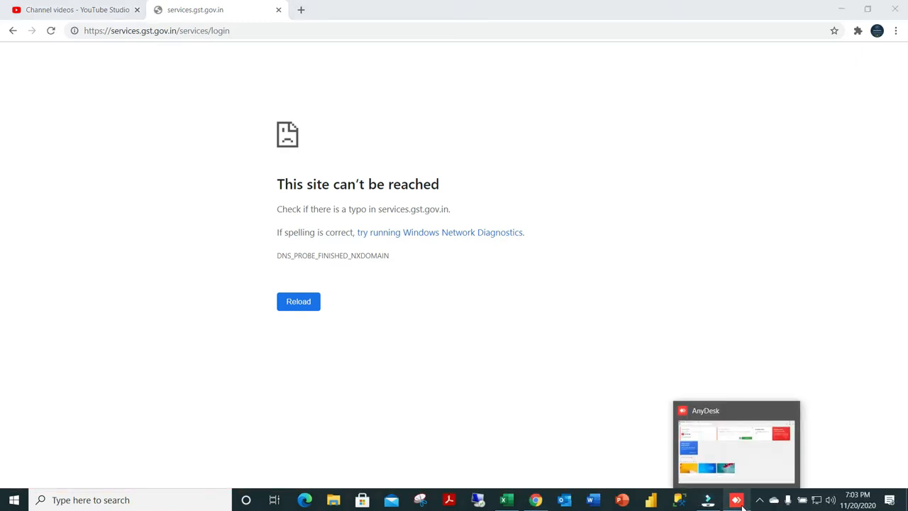
Switch to the AnyDesk window.
{"action": "left_click", "coordinate": [741, 506]}
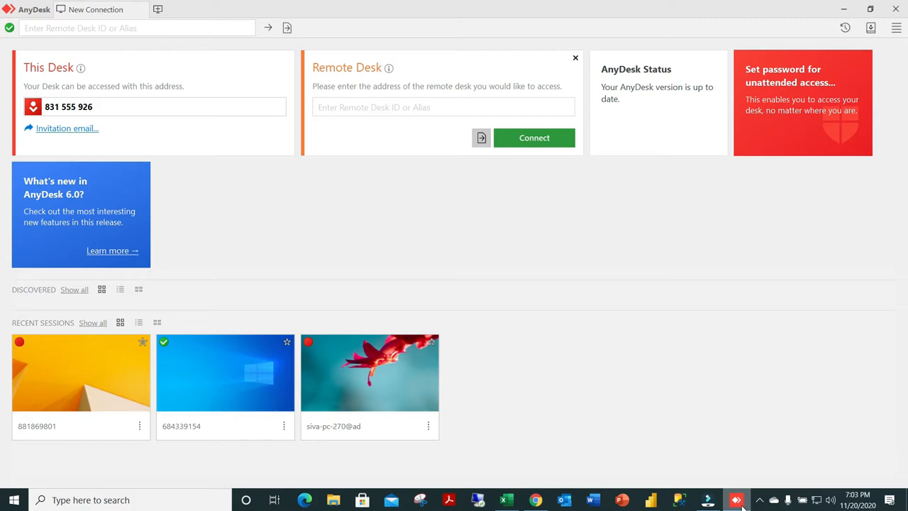
{"action": "left_click", "coordinate": [759, 500]}
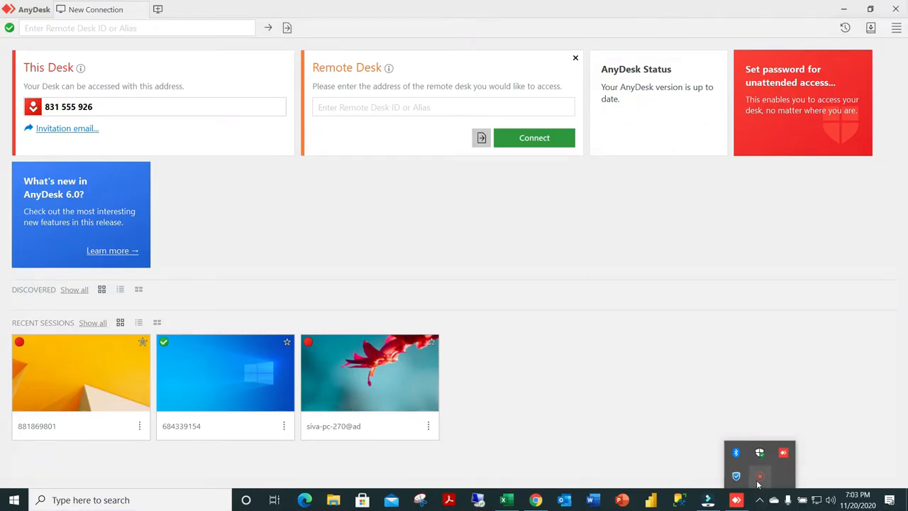
{"action": "right_click", "coordinate": [759, 482]}
{"action": "left_click", "coordinate": [758, 486]}
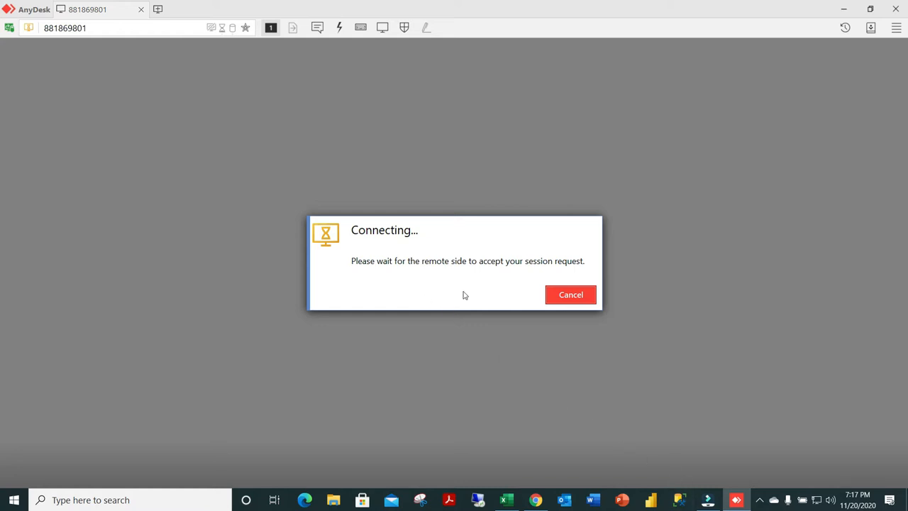
{"action": "left_click", "coordinate": [738, 499]}
{"action": "left_click", "coordinate": [737, 500]}
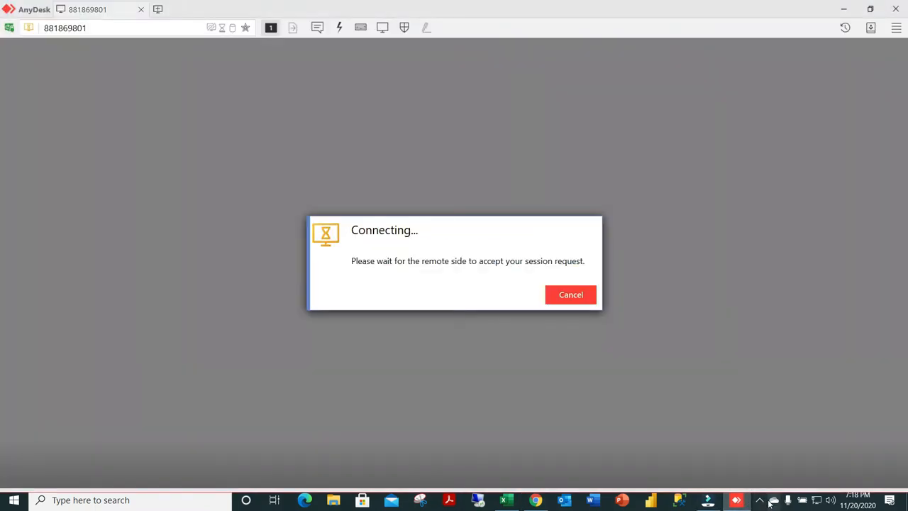
{"action": "left_click", "coordinate": [759, 499]}
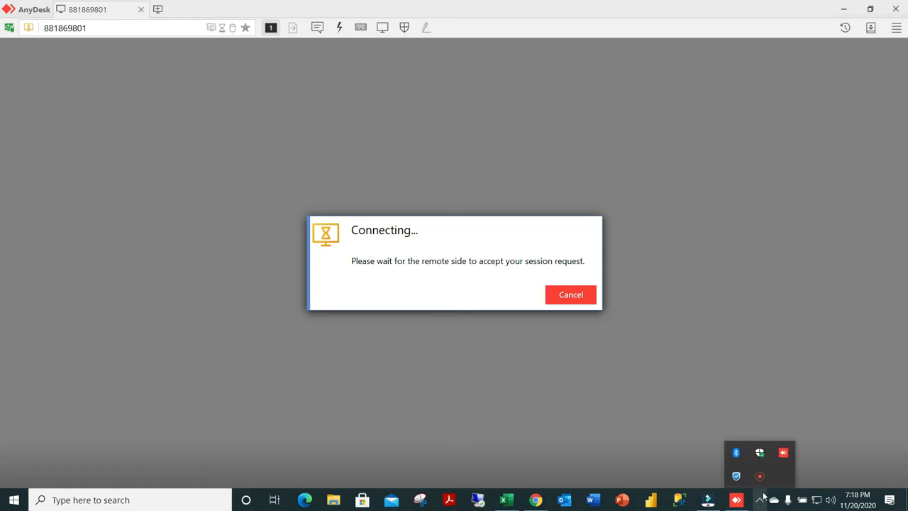
{"action": "right_click", "coordinate": [767, 480]}
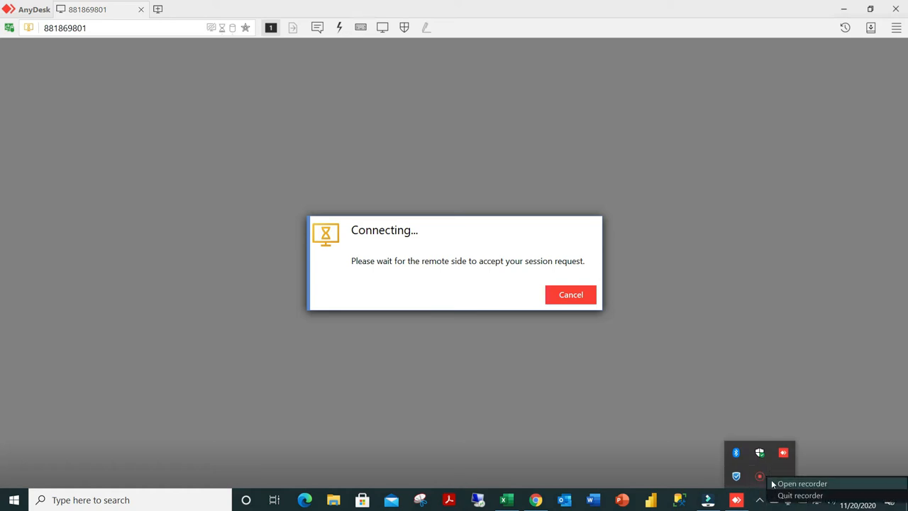
{"action": "left_click", "coordinate": [774, 484]}
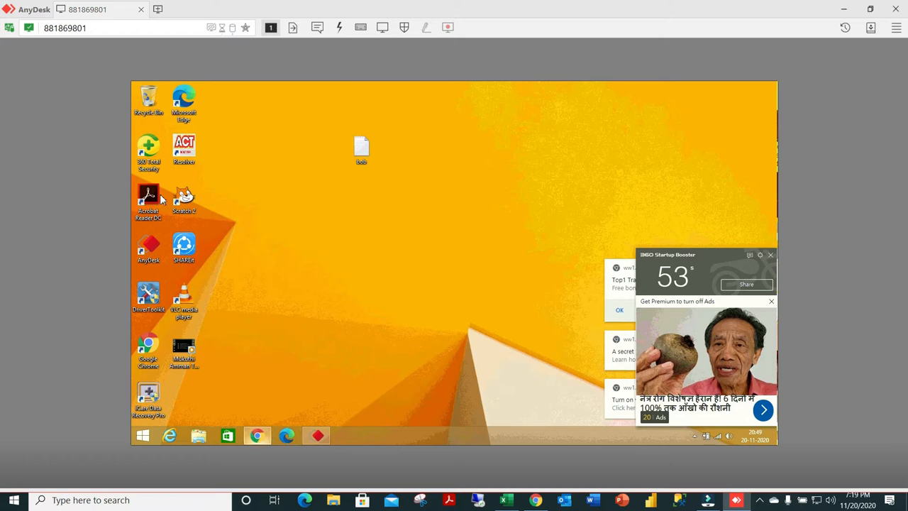
Open google.com in Chrome on the remote desktop and close the 360 Startup Booster pop-up.
{"action": "left_click", "coordinate": [258, 436]}
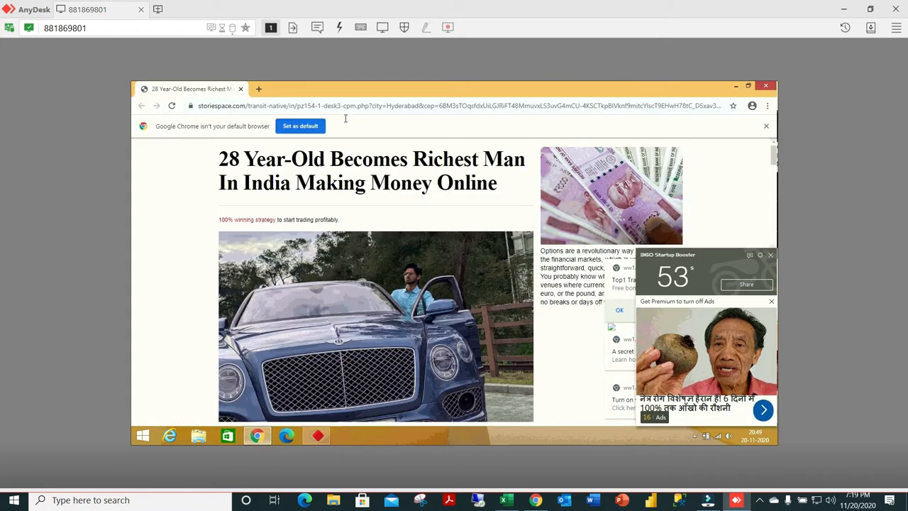
{"action": "left_click", "coordinate": [354, 107]}
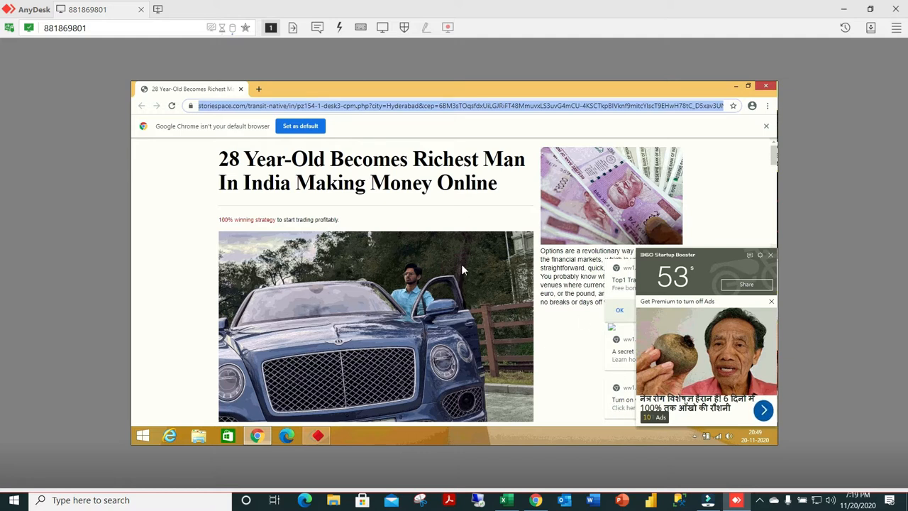
{"action": "type", "text": "google.com"}
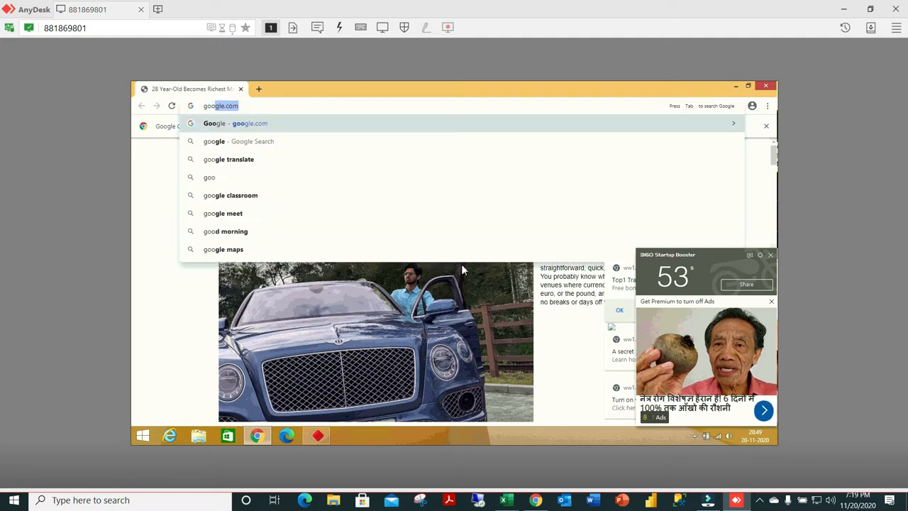
{"action": "key", "text": "Return"}
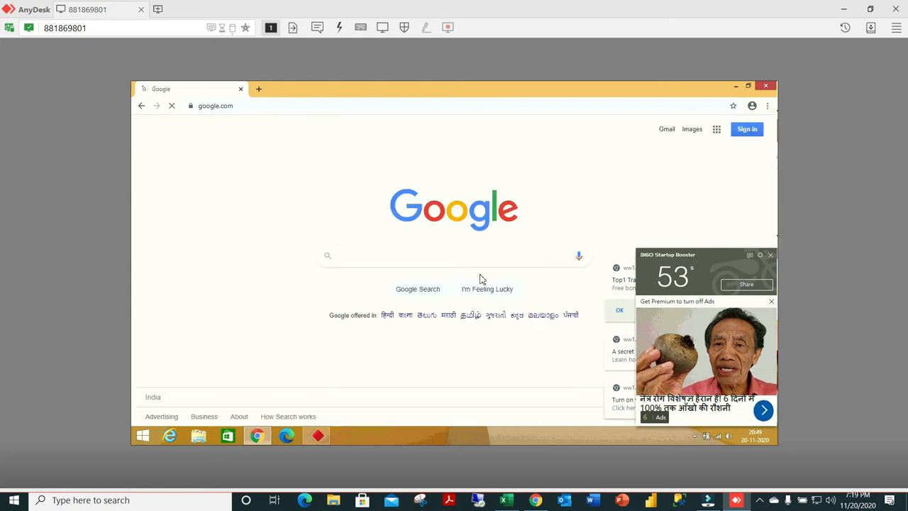
{"action": "left_click", "coordinate": [770, 255]}
Search Google for "gst.gov.in login portal" and open the GST Portal login result.
{"action": "left_click", "coordinate": [482, 254]}
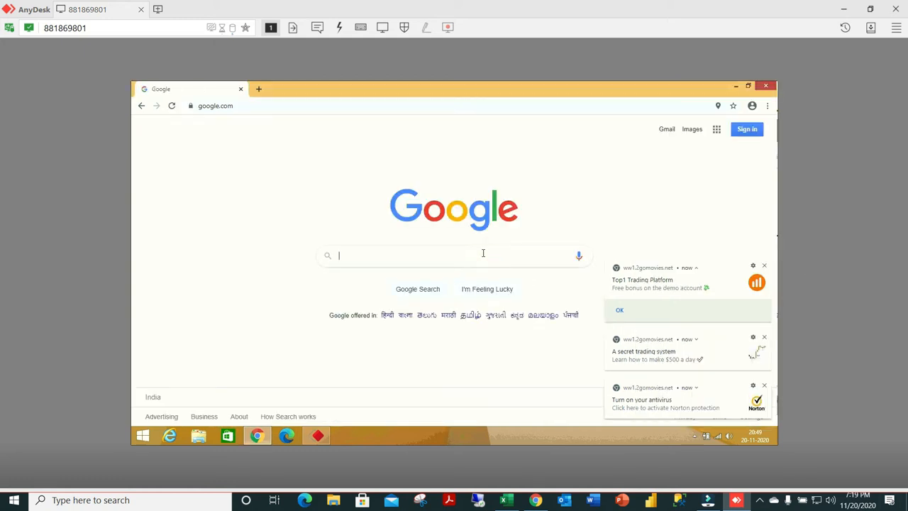
{"action": "type", "text": "pota"}
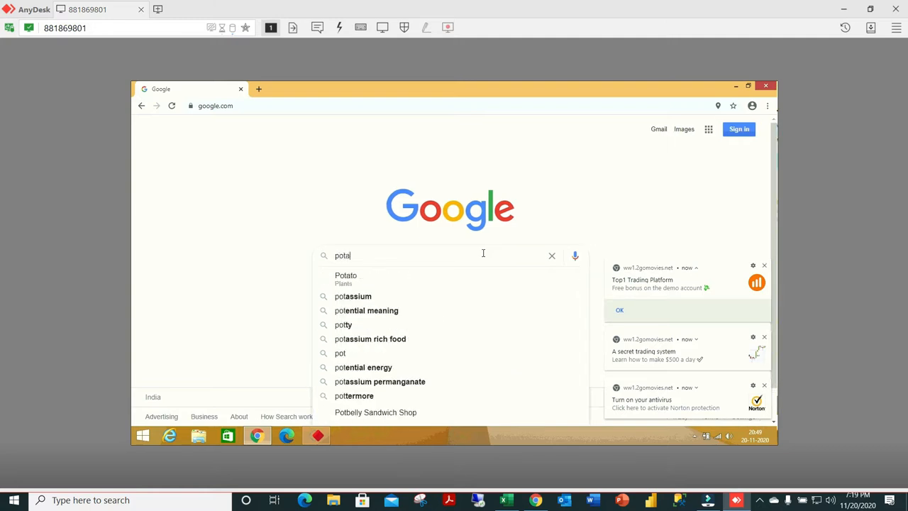
{"action": "key", "text": "BackSpace"}
{"action": "key", "text": "BackSpace"}
{"action": "key", "text": "BackSpace"}
{"action": "type", "text": "rt"}
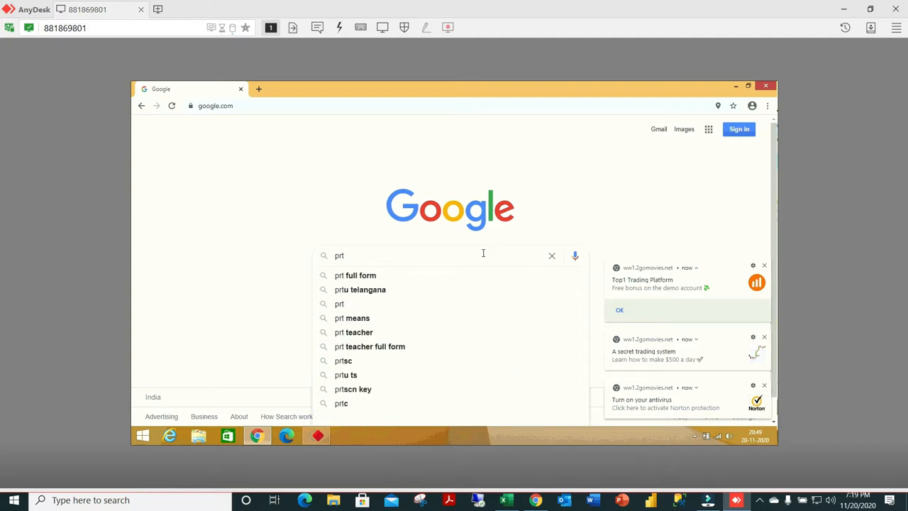
{"action": "key", "text": "BackSpace"}
{"action": "key", "text": "BackSpace"}
{"action": "type", "text": "ortal "}
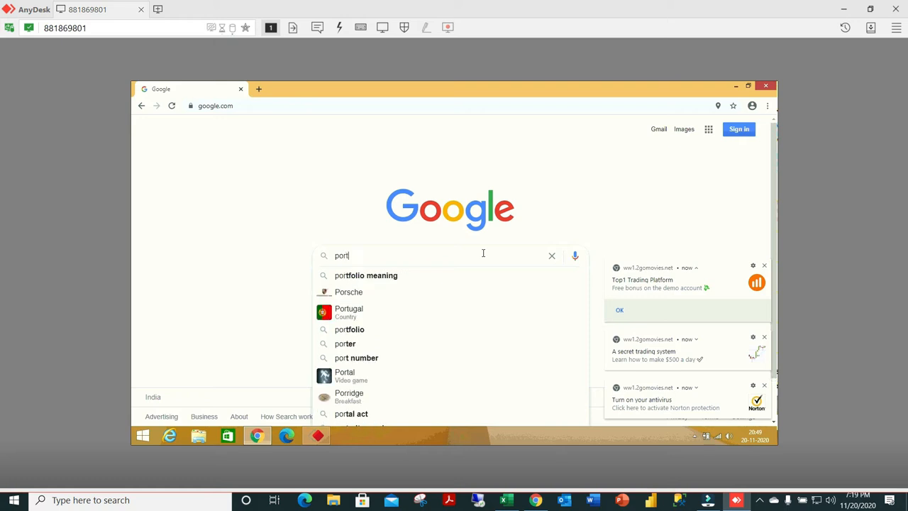
{"action": "type", "text": "gove"}
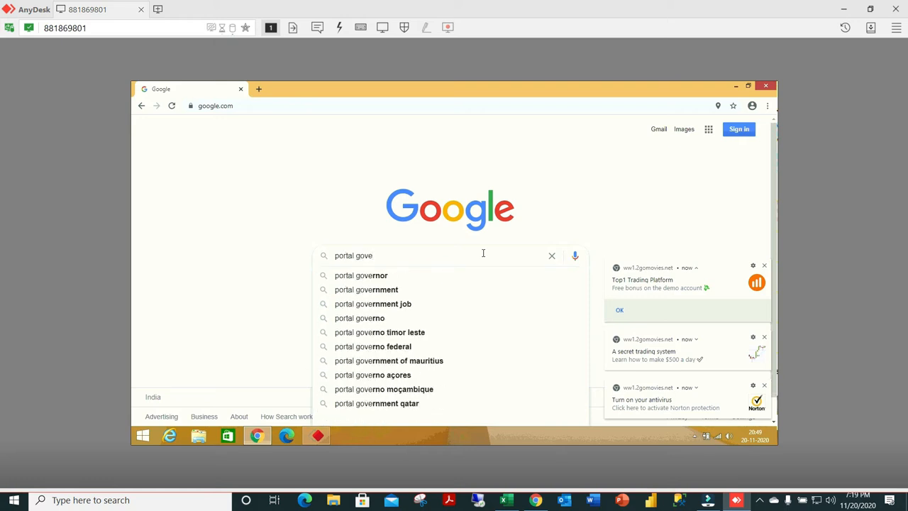
{"action": "type", "text": " gst"}
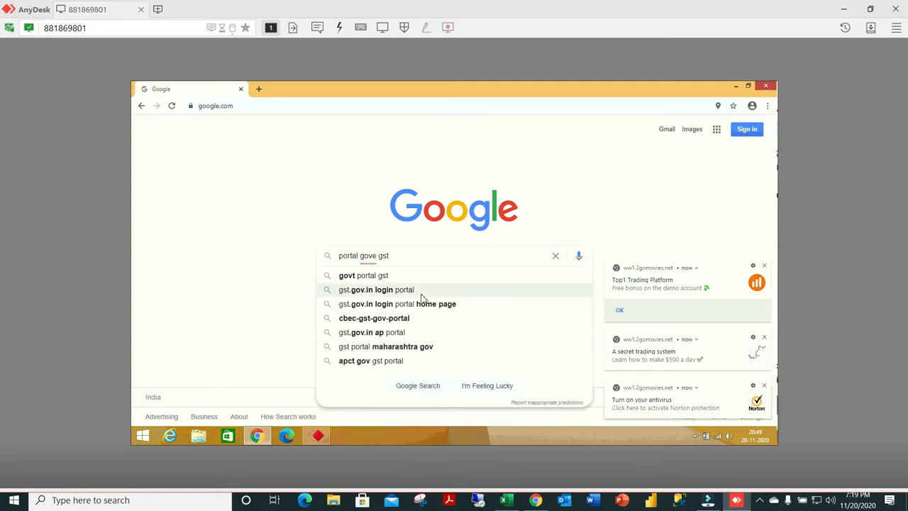
{"action": "left_click", "coordinate": [407, 292]}
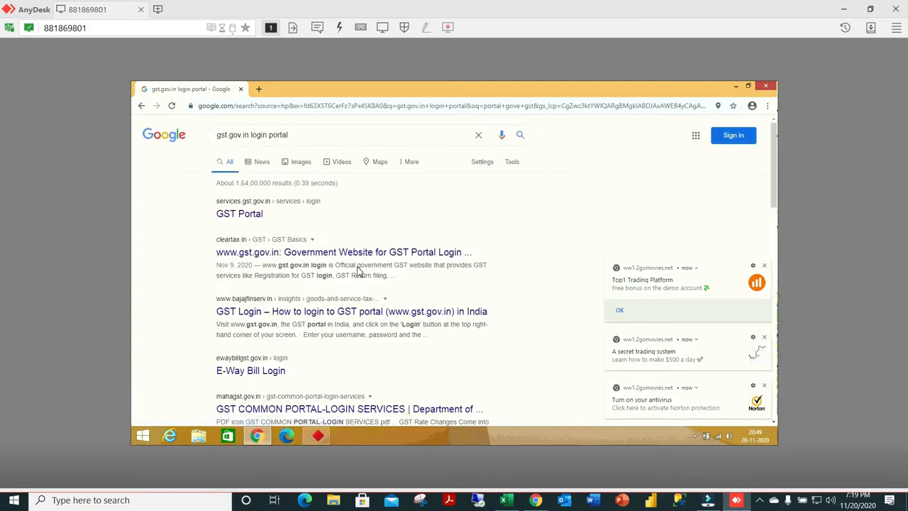
{"action": "left_click", "coordinate": [243, 215]}
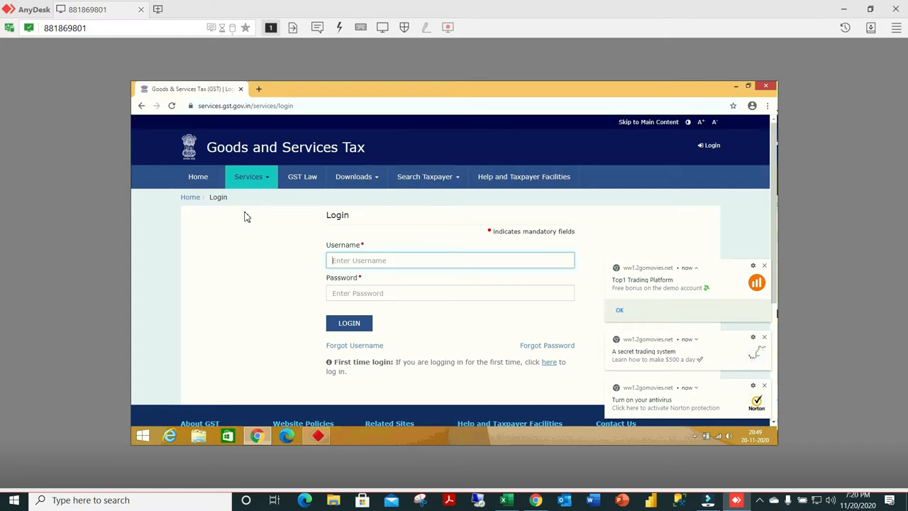
{"action": "left_click", "coordinate": [759, 500]}
{"action": "right_click", "coordinate": [759, 476]}
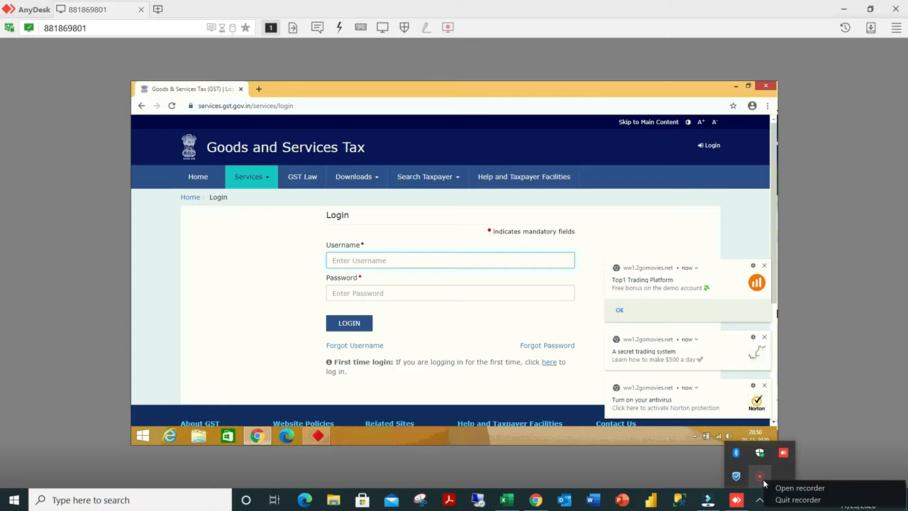
{"action": "left_click", "coordinate": [799, 488]}
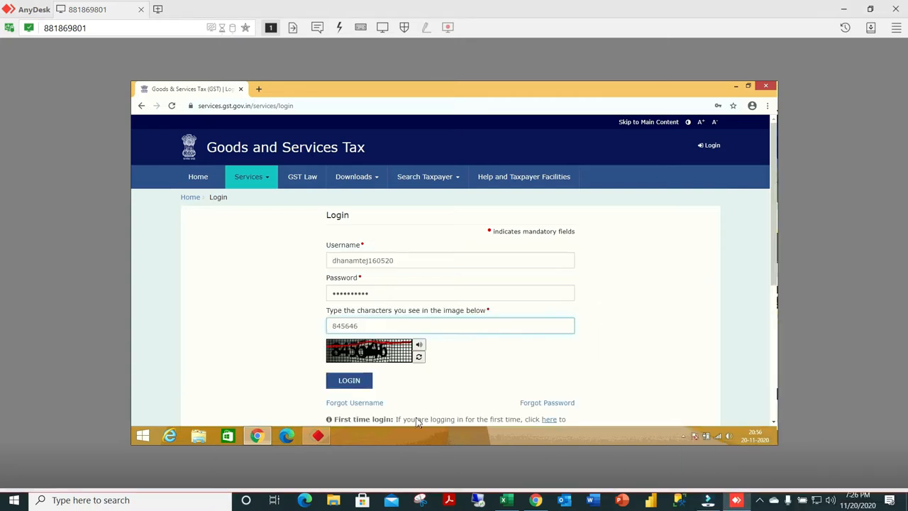
Log in to the GST portal with the credentials and captcha already filled in.
{"action": "left_click", "coordinate": [357, 381]}
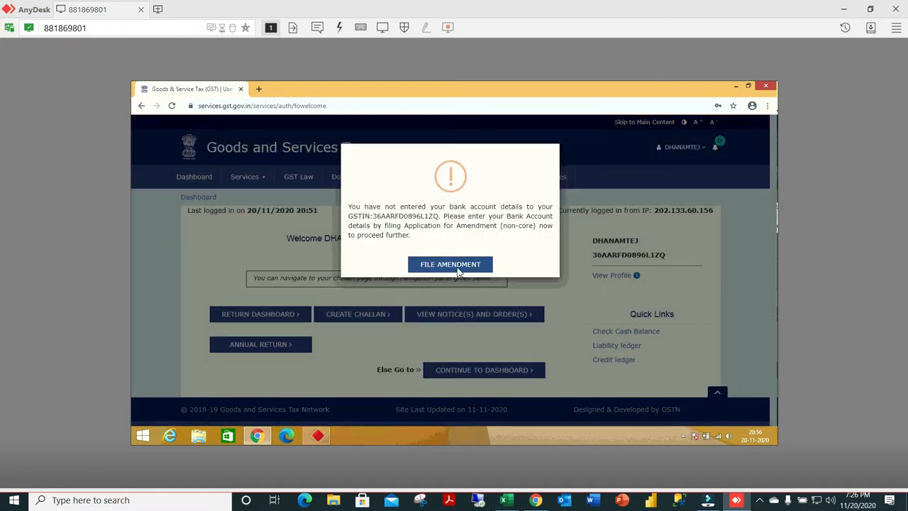
{"action": "left_click", "coordinate": [459, 270]}
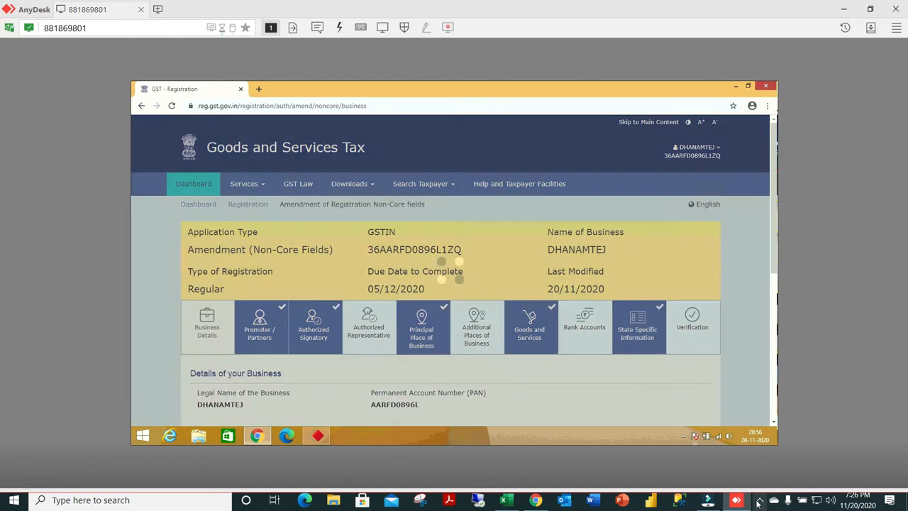
{"action": "left_click", "coordinate": [759, 500]}
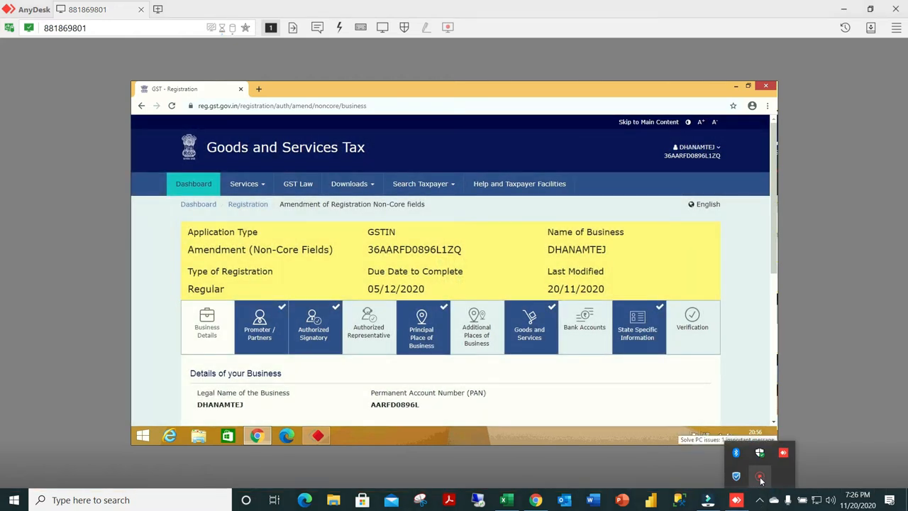
{"action": "right_click", "coordinate": [760, 479]}
{"action": "left_click", "coordinate": [767, 485]}
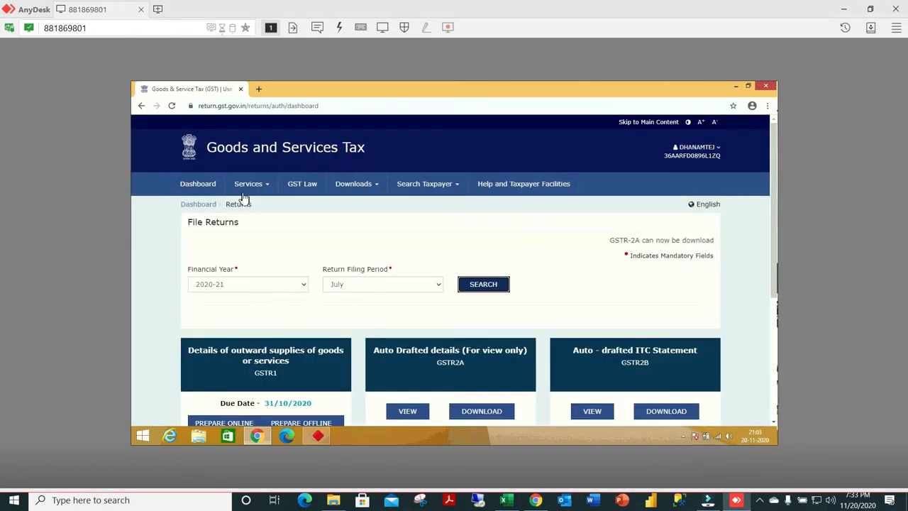
Go back to the portal's main dashboard and open the Returns Dashboard from the Returns services.
{"action": "left_click", "coordinate": [201, 186]}
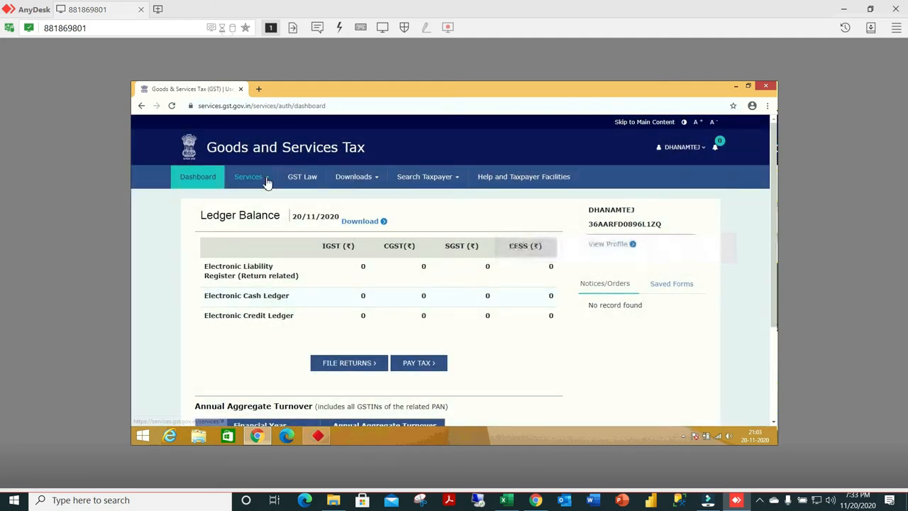
{"action": "left_click", "coordinate": [264, 179]}
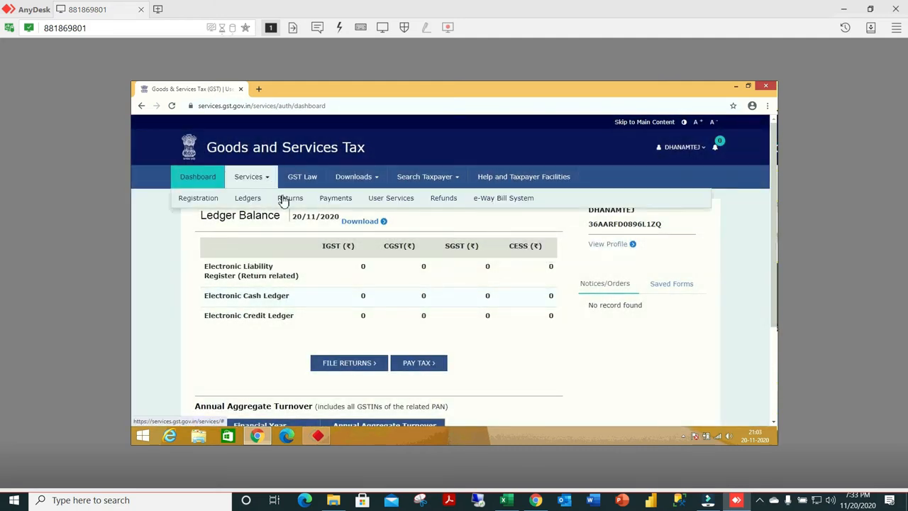
{"action": "left_click", "coordinate": [283, 201]}
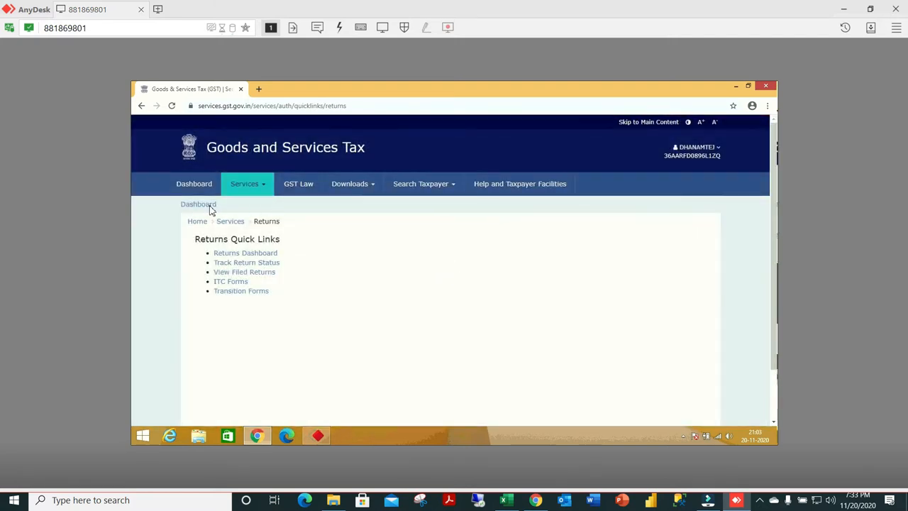
{"action": "left_click", "coordinate": [199, 206]}
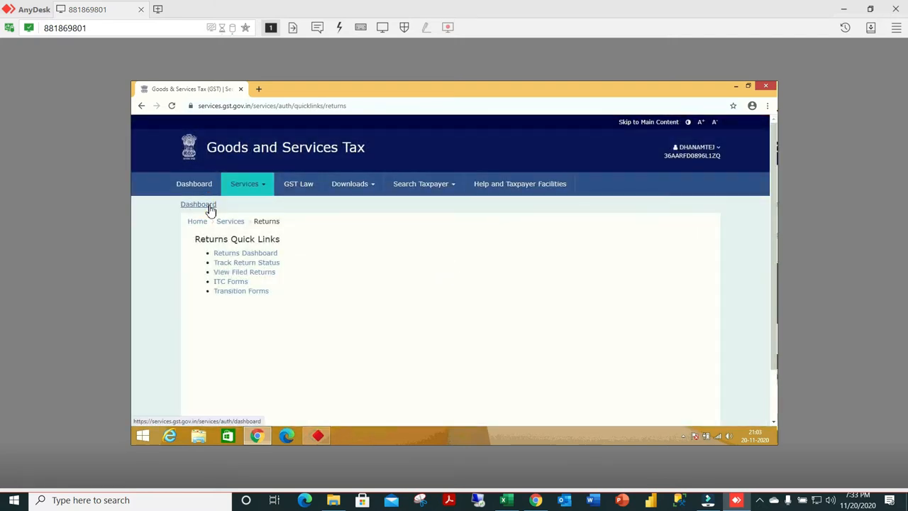
{"action": "left_click", "coordinate": [248, 254]}
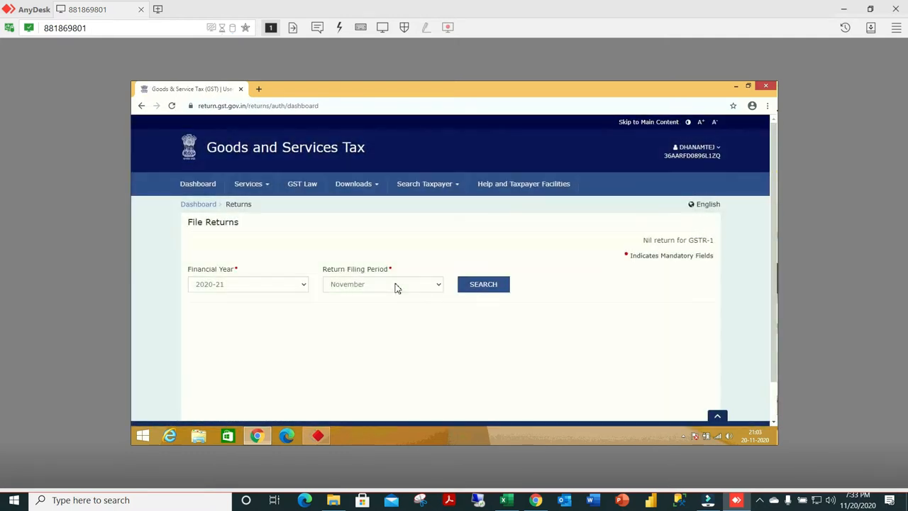
Set the return filing period to July and search for that period's returns.
{"action": "left_click", "coordinate": [396, 286]}
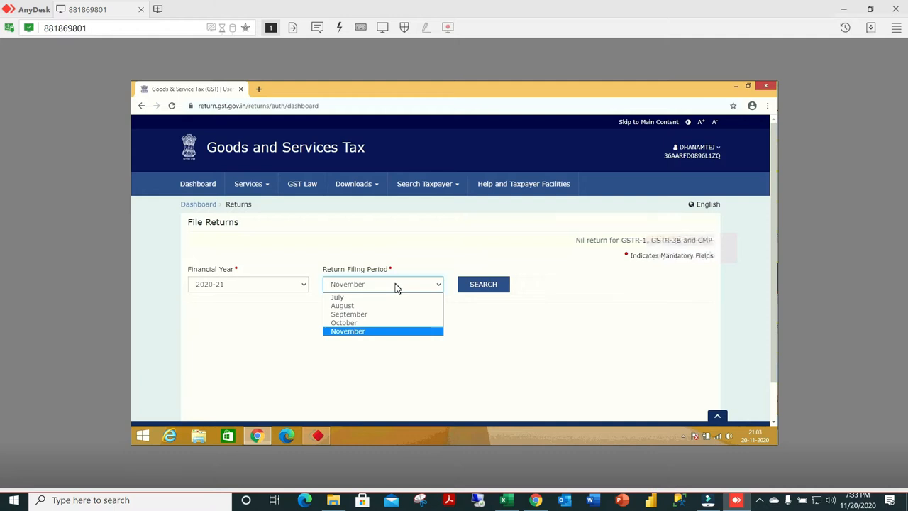
{"action": "left_click", "coordinate": [345, 296]}
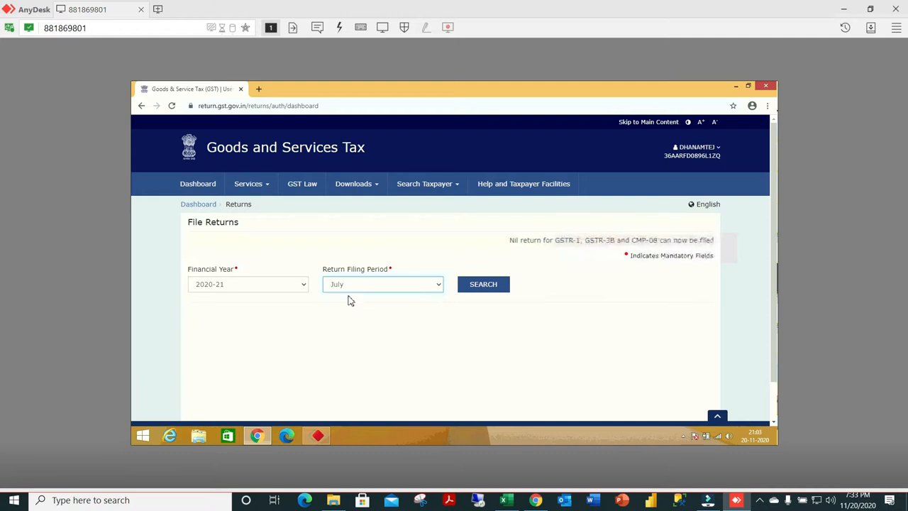
{"action": "left_click", "coordinate": [482, 284]}
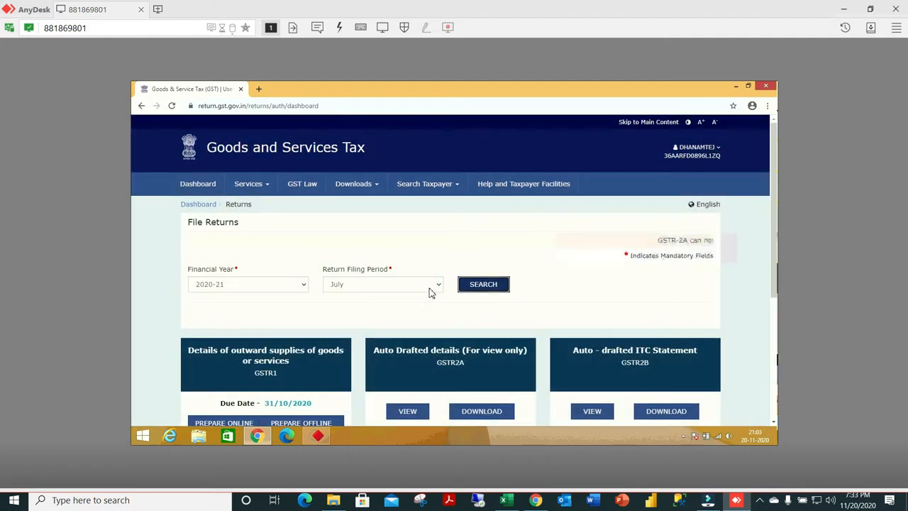
Open the July GSTR-1 details of outward supplies for online preparation.
{"action": "scroll", "coordinate": [365, 319], "scroll_direction": "down", "scroll_amount": 2}
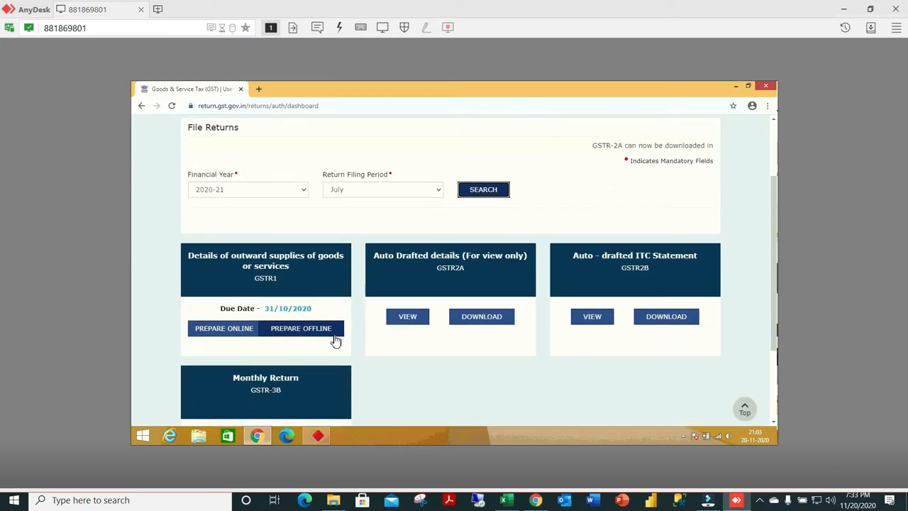
{"action": "scroll", "coordinate": [335, 339], "scroll_direction": "down", "scroll_amount": 2}
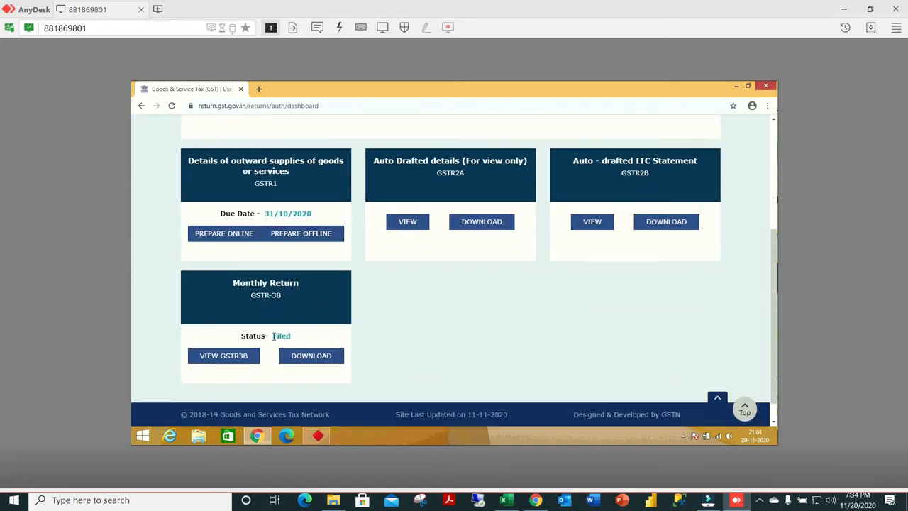
{"action": "left_click", "coordinate": [236, 240]}
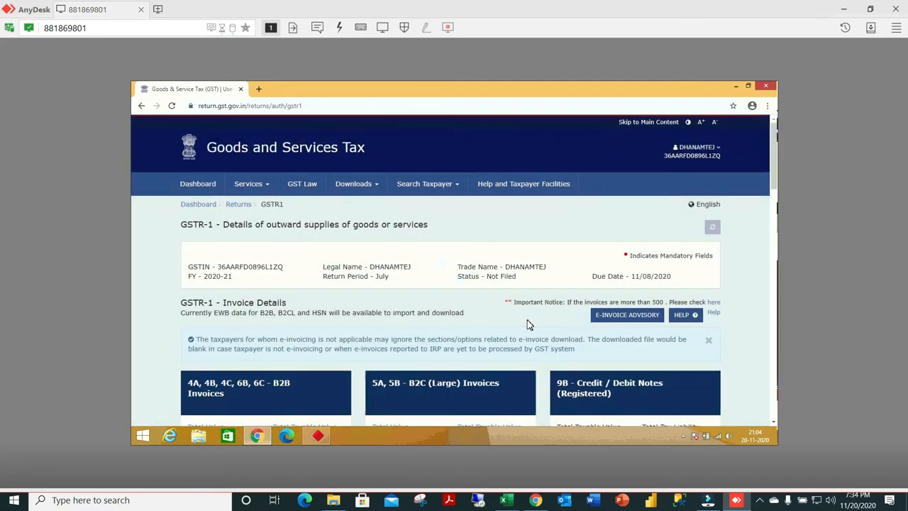
Generate the GSTR-1 summary for the July return, leaving the submission acknowledgement unticked.
{"action": "scroll", "coordinate": [528, 325], "scroll_direction": "down", "scroll_amount": 1}
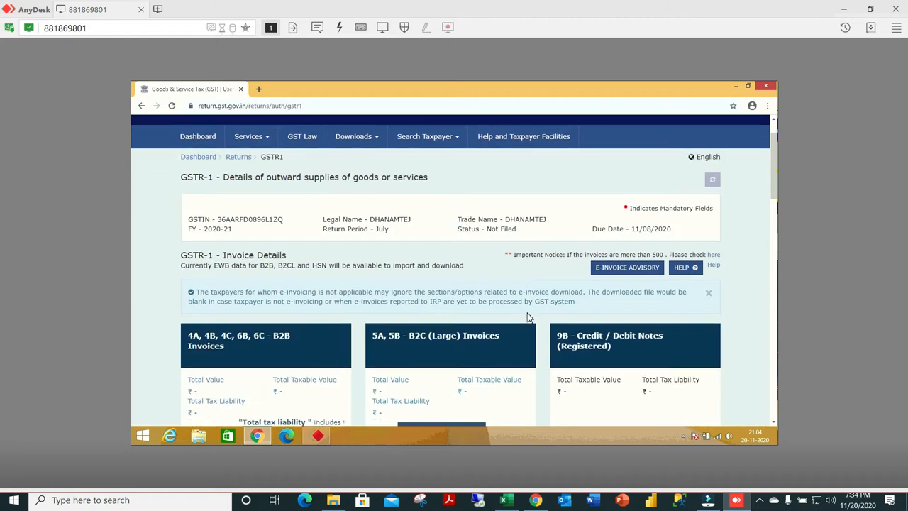
{"action": "scroll", "coordinate": [528, 319], "scroll_direction": "down", "scroll_amount": 2}
{"action": "scroll", "coordinate": [528, 318], "scroll_direction": "down", "scroll_amount": 2}
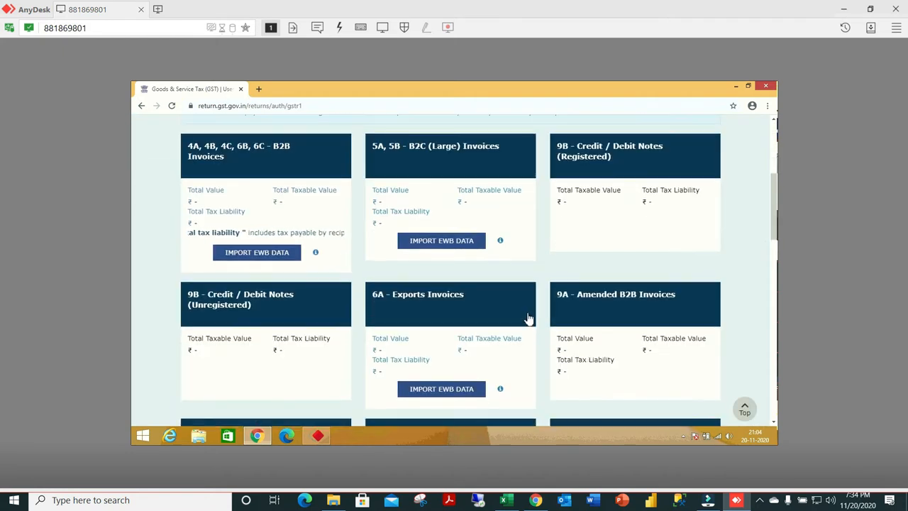
{"action": "scroll", "coordinate": [529, 319], "scroll_direction": "down", "scroll_amount": 3}
{"action": "scroll", "coordinate": [529, 319], "scroll_direction": "down", "scroll_amount": 7}
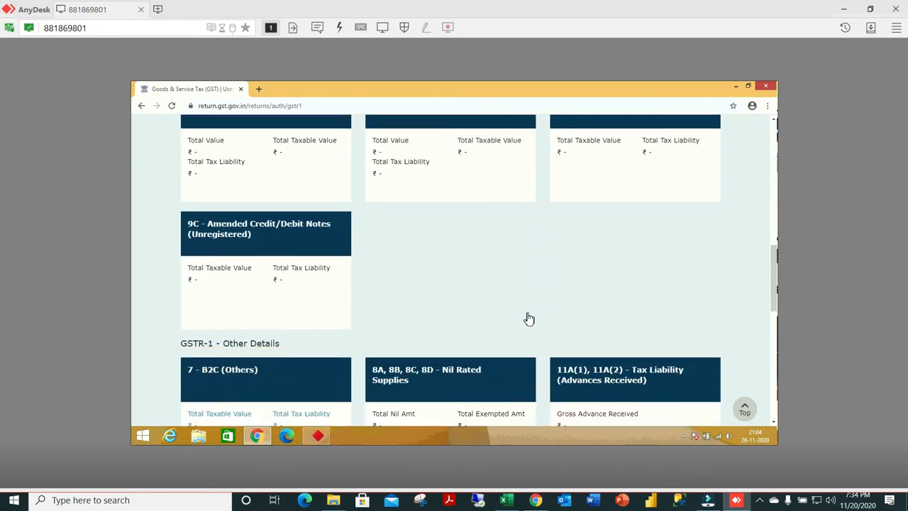
{"action": "scroll", "coordinate": [528, 319], "scroll_direction": "down", "scroll_amount": 5}
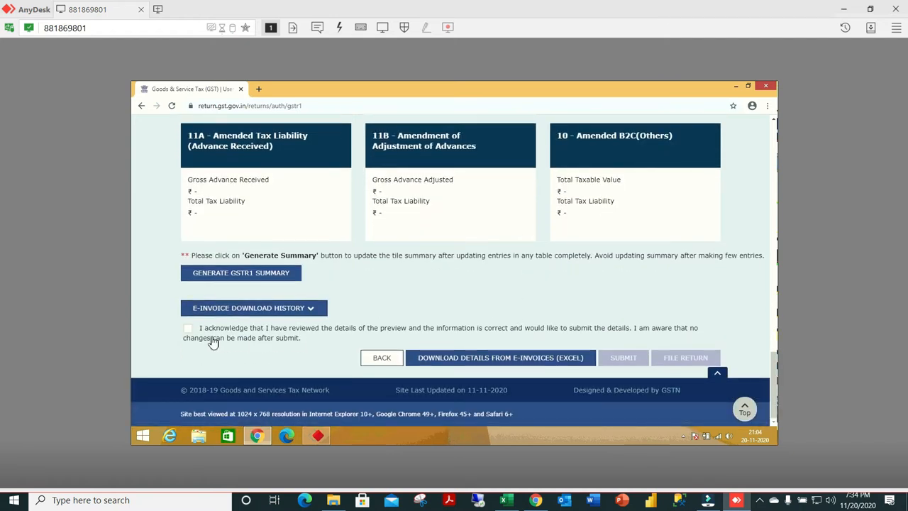
{"action": "left_click", "coordinate": [188, 330]}
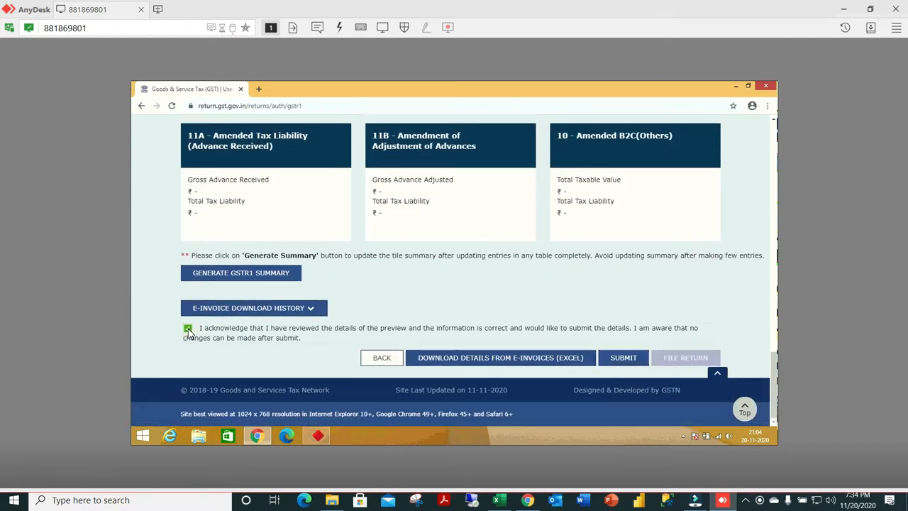
{"action": "left_click", "coordinate": [188, 330]}
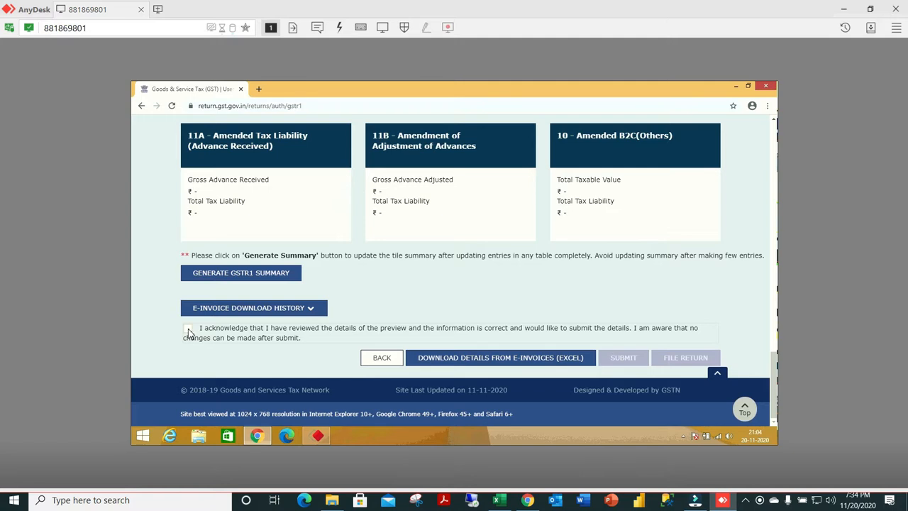
{"action": "left_click", "coordinate": [263, 275]}
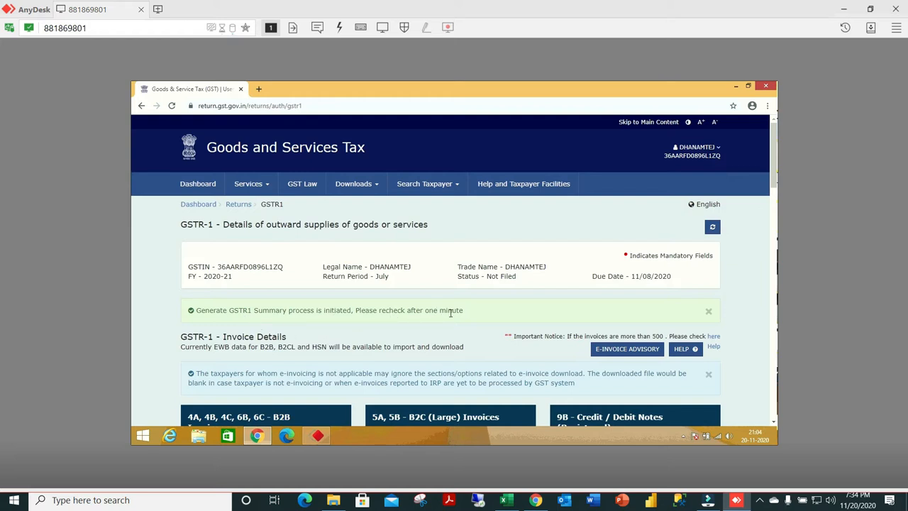
{"action": "left_click", "coordinate": [759, 500]}
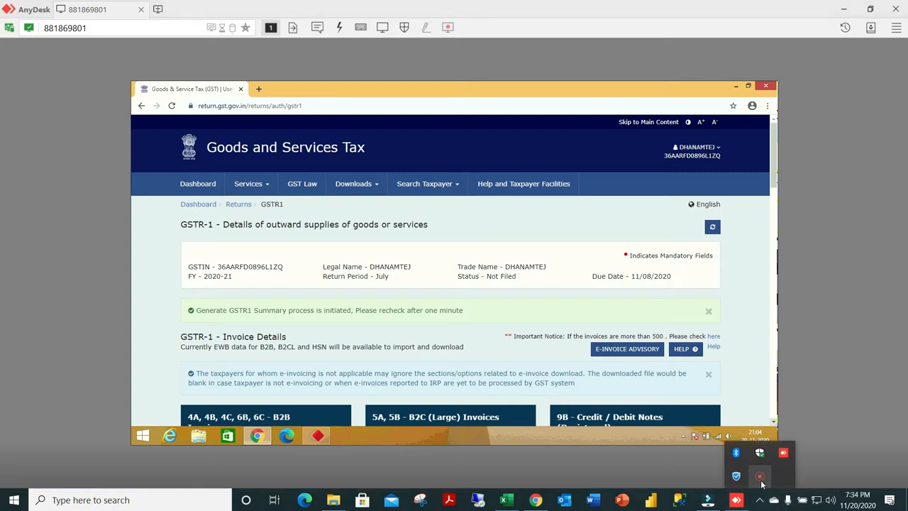
{"action": "right_click", "coordinate": [762, 484]}
{"action": "left_click", "coordinate": [791, 488]}
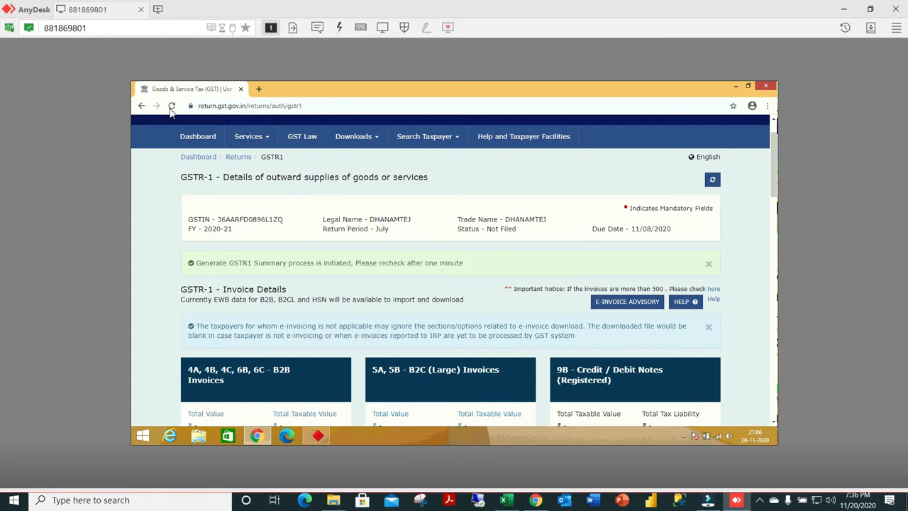
Submit the July GSTR-1 from the refreshed summary, acknowledging the reviewed details and confirming to proceed.
{"action": "left_click", "coordinate": [713, 181]}
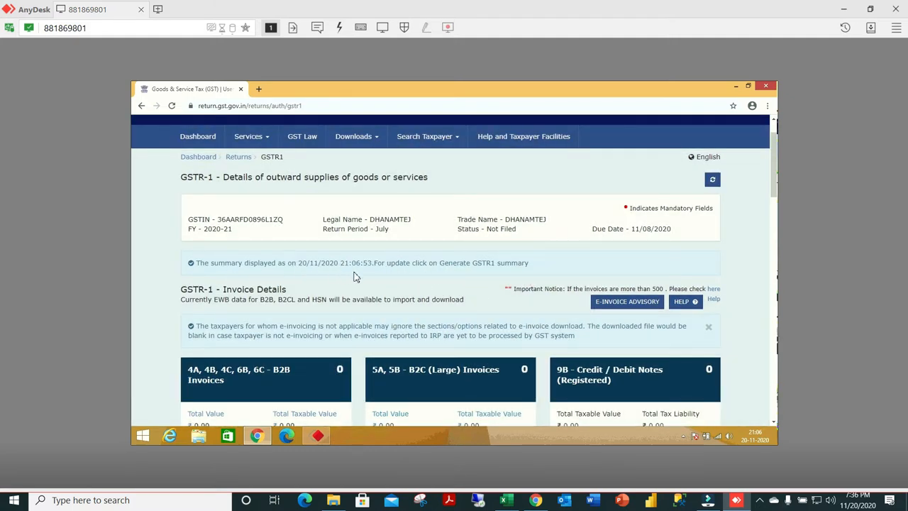
{"action": "scroll", "coordinate": [469, 279], "scroll_direction": "down", "scroll_amount": 10}
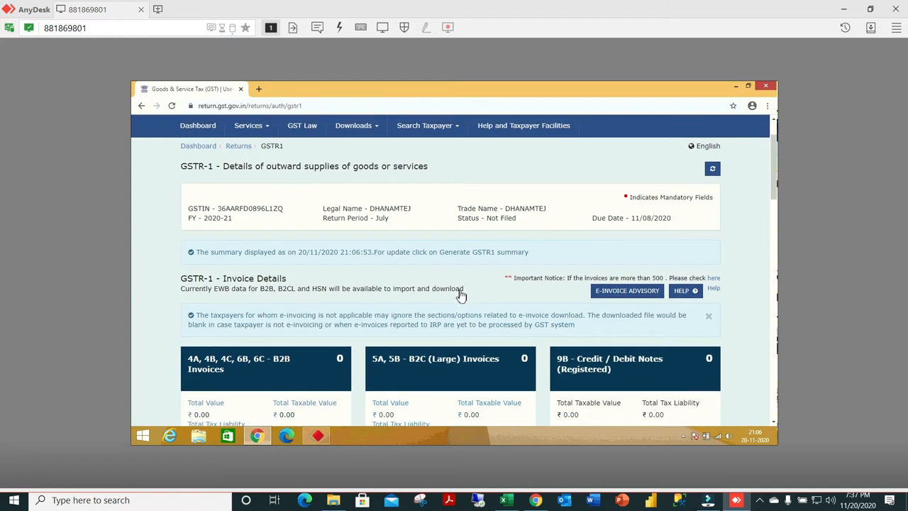
{"action": "scroll", "coordinate": [457, 304], "scroll_direction": "down", "scroll_amount": 10}
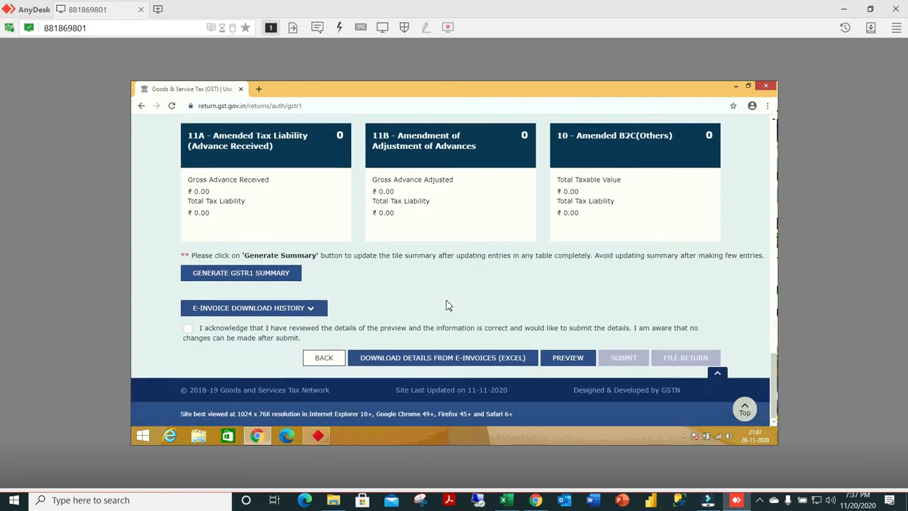
{"action": "left_click", "coordinate": [188, 329]}
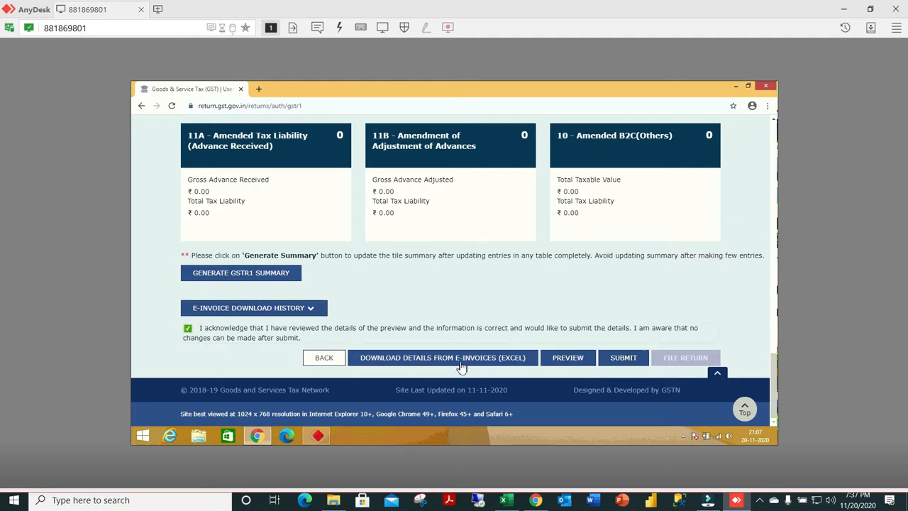
{"action": "left_click", "coordinate": [619, 360]}
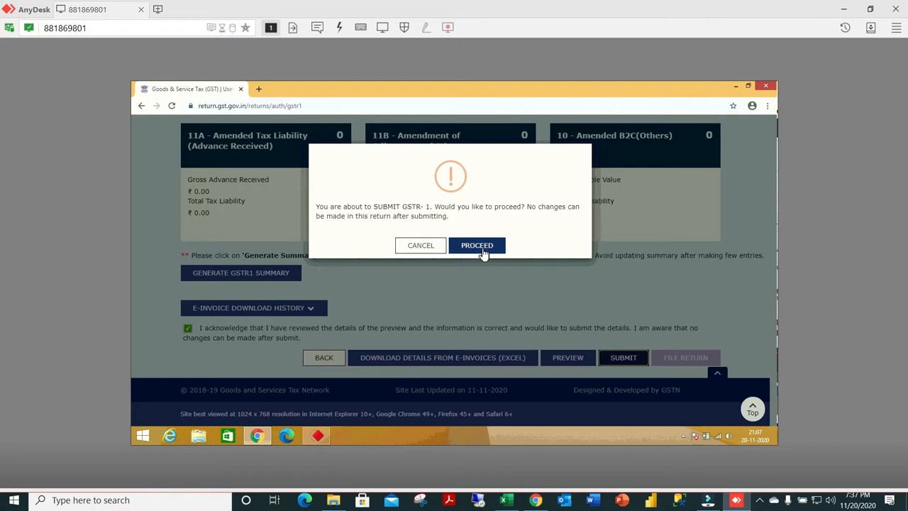
{"action": "left_click", "coordinate": [480, 246]}
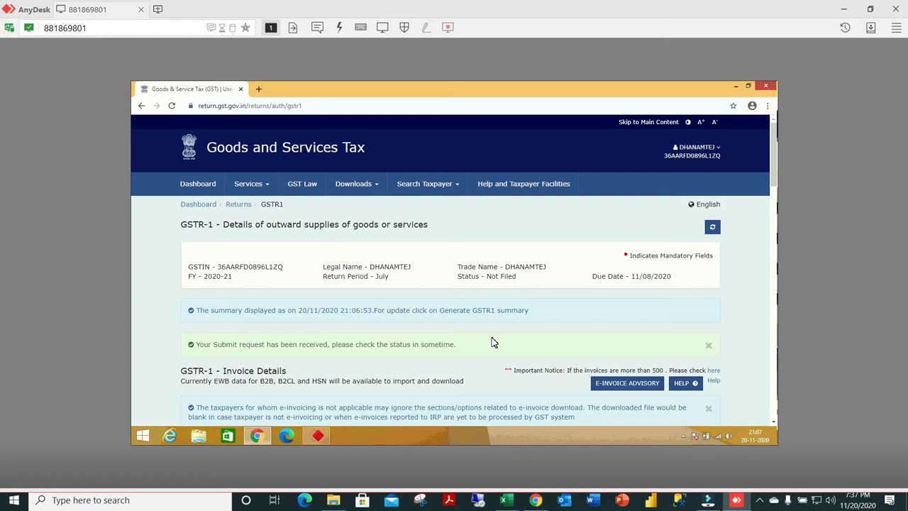
{"action": "scroll", "coordinate": [493, 343], "scroll_direction": "down", "scroll_amount": 1}
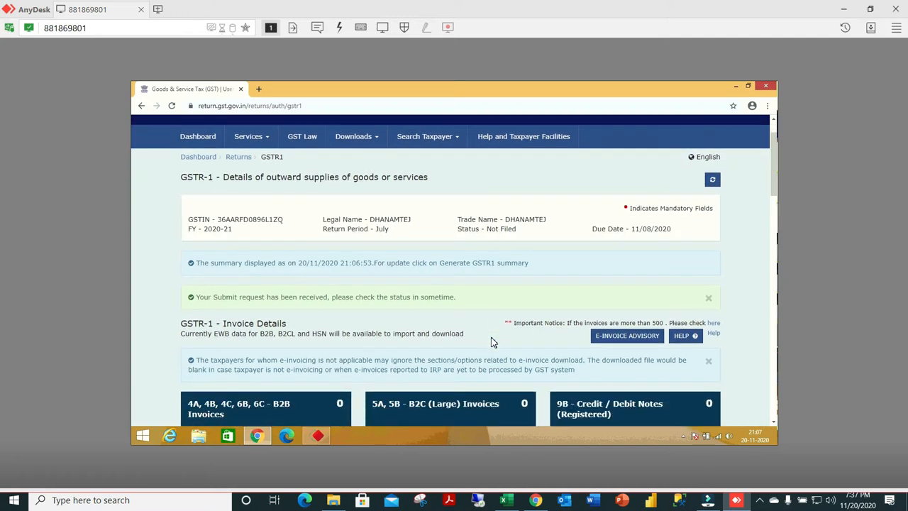
{"action": "left_click", "coordinate": [760, 501]}
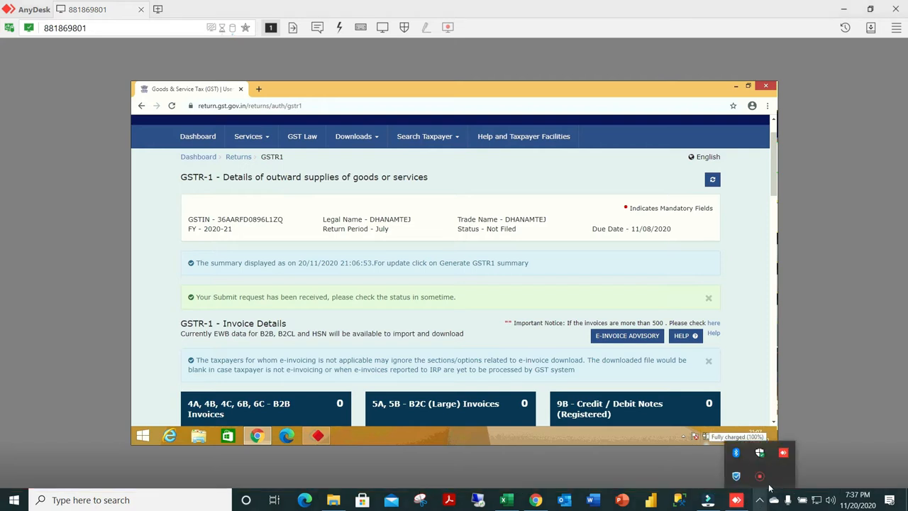
{"action": "right_click", "coordinate": [762, 478]}
{"action": "left_click", "coordinate": [779, 486]}
{"action": "left_click", "coordinate": [747, 474]}
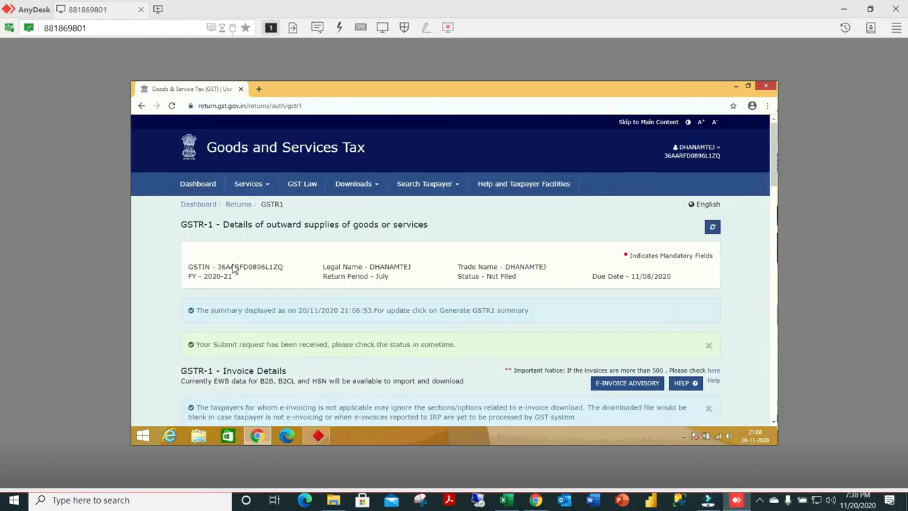
Return to the portal's main dashboard and open the Returns Dashboard from the Returns services.
{"action": "left_click", "coordinate": [199, 204]}
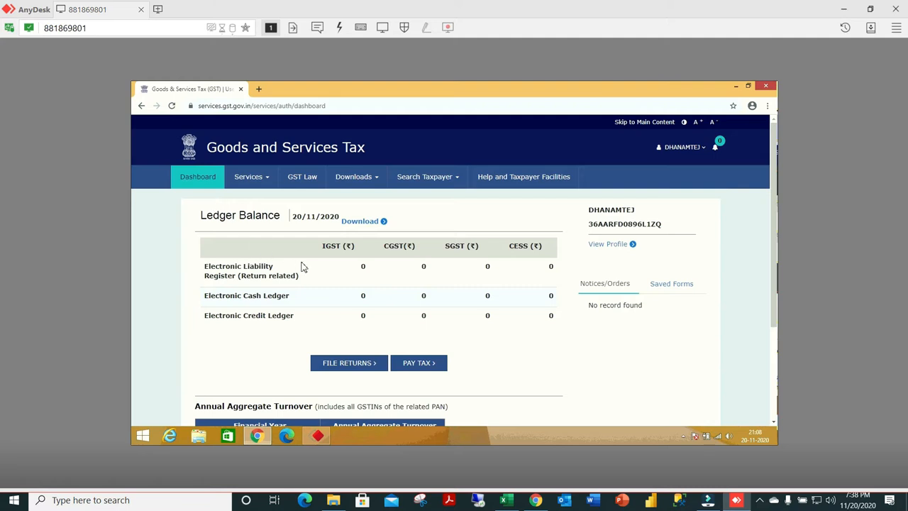
{"action": "left_click", "coordinate": [268, 181]}
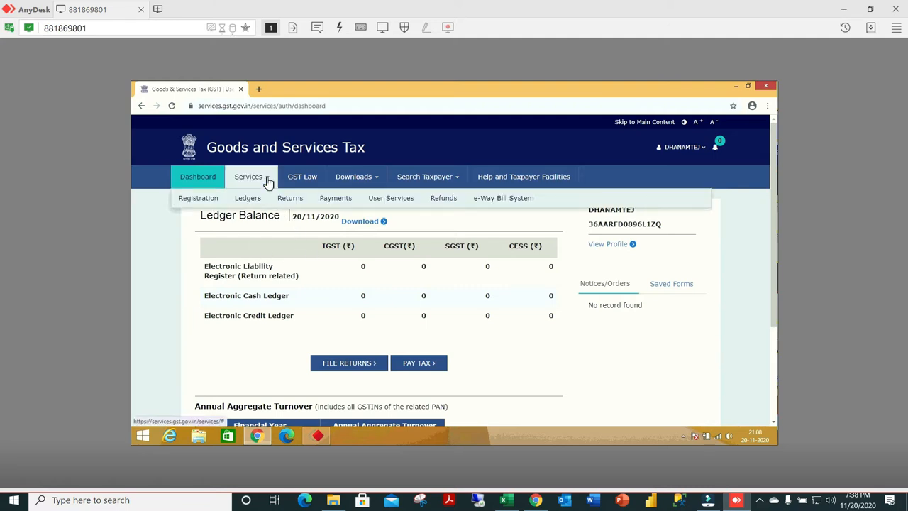
{"action": "mouse_move", "coordinate": [290, 202]}
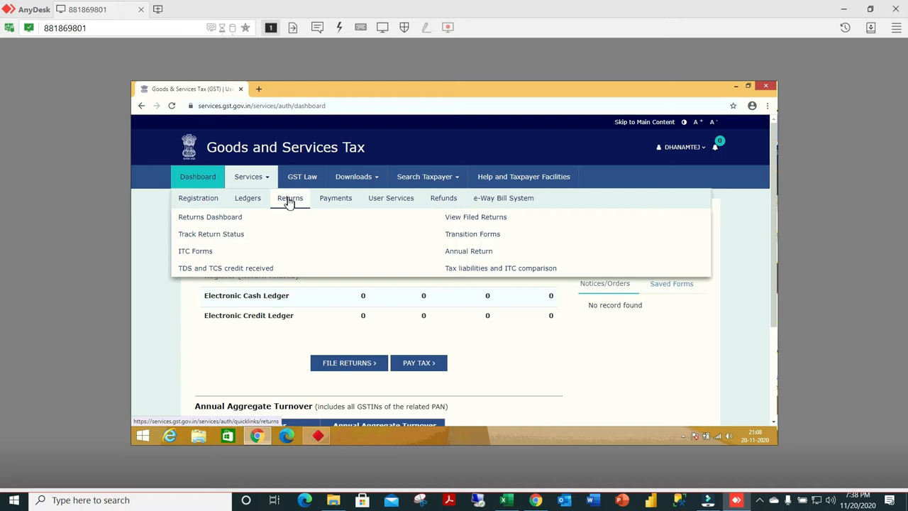
{"action": "left_click", "coordinate": [234, 217]}
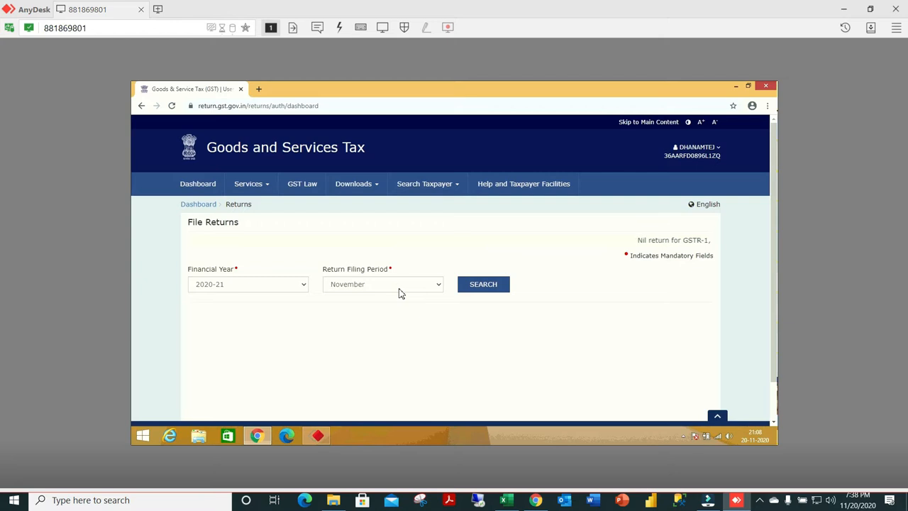
Search for the July returns again and check the GSTR-1 status for that period.
{"action": "left_click", "coordinate": [400, 287]}
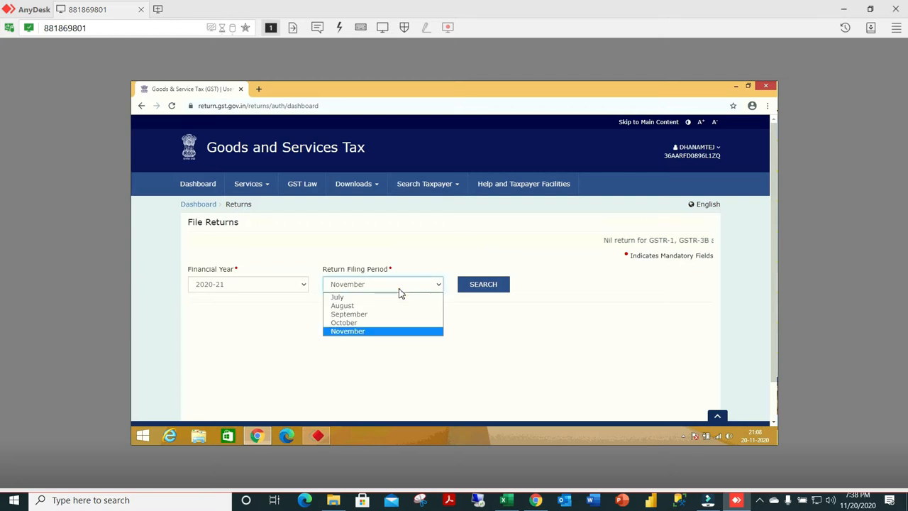
{"action": "left_click", "coordinate": [353, 297]}
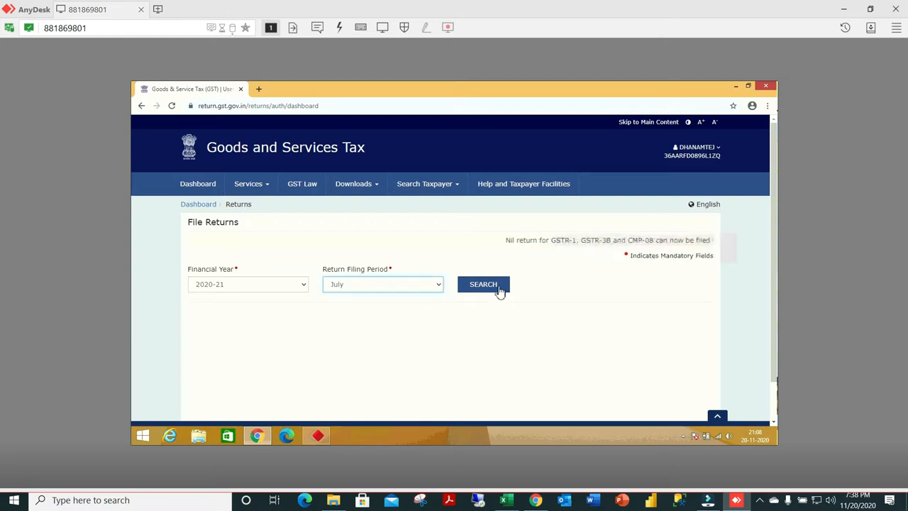
{"action": "left_click", "coordinate": [483, 285]}
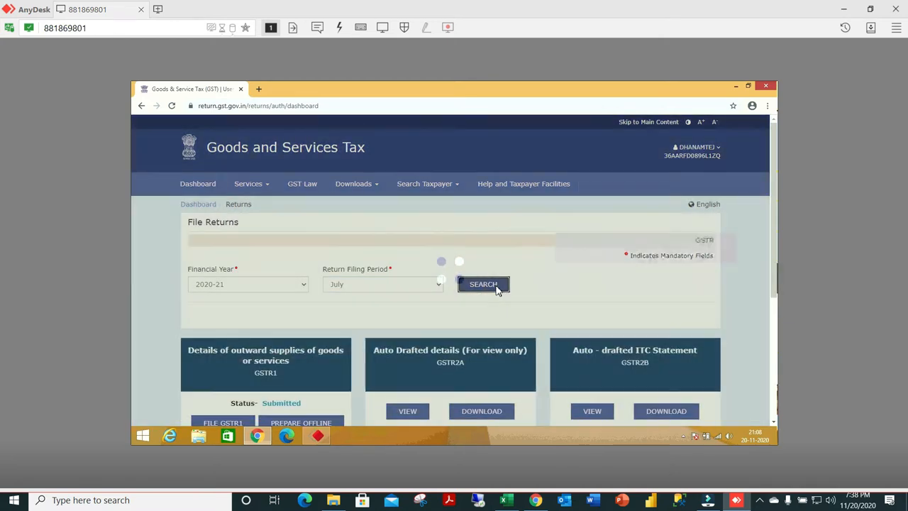
{"action": "scroll", "coordinate": [398, 283], "scroll_direction": "down", "scroll_amount": 3}
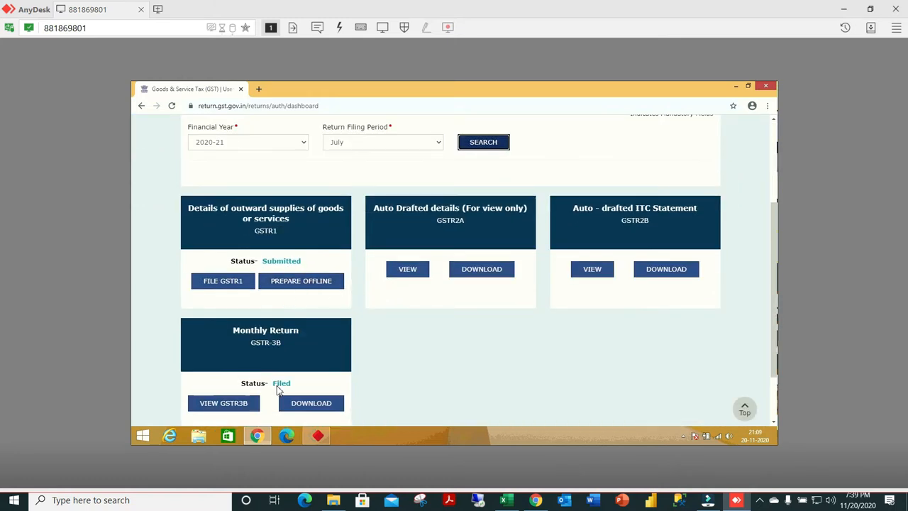
Set the return filing period to August and search for that period's returns.
{"action": "left_click", "coordinate": [439, 144]}
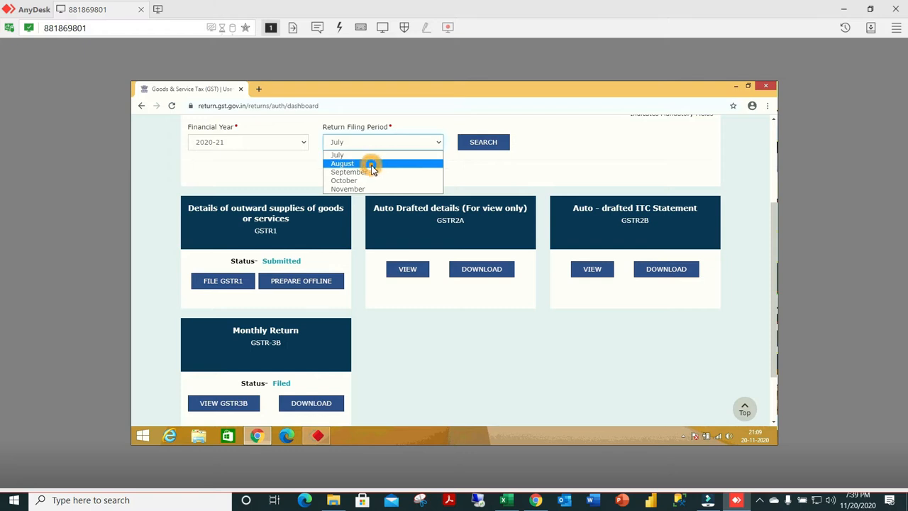
{"action": "left_click", "coordinate": [371, 166]}
{"action": "left_click", "coordinate": [480, 143]}
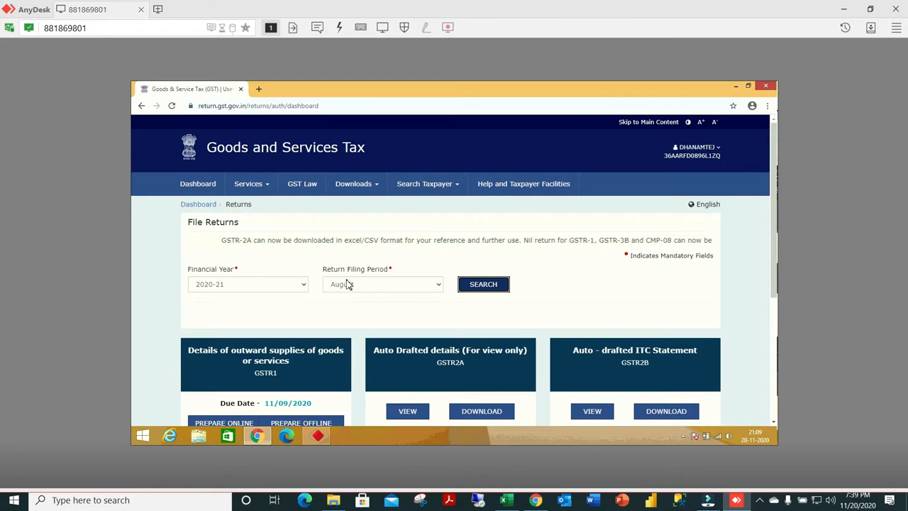
Open the August GSTR-1 for online preparation and generate its GSTR1 summary.
{"action": "scroll", "coordinate": [347, 284], "scroll_direction": "down", "scroll_amount": 3}
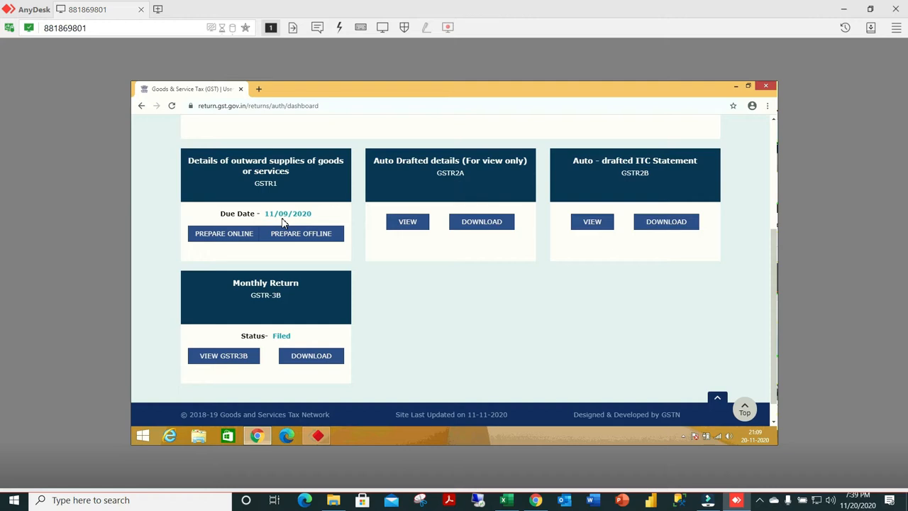
{"action": "left_click", "coordinate": [234, 238]}
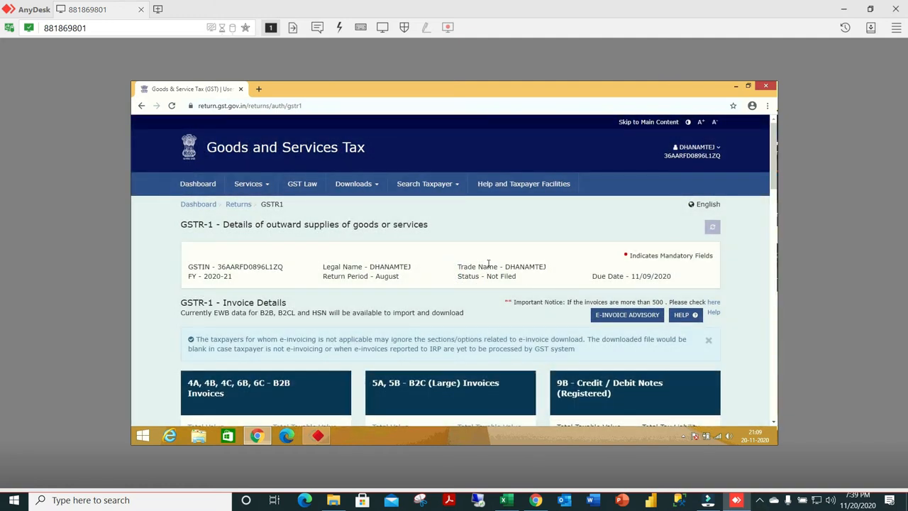
{"action": "scroll", "coordinate": [488, 264], "scroll_direction": "down", "scroll_amount": 5}
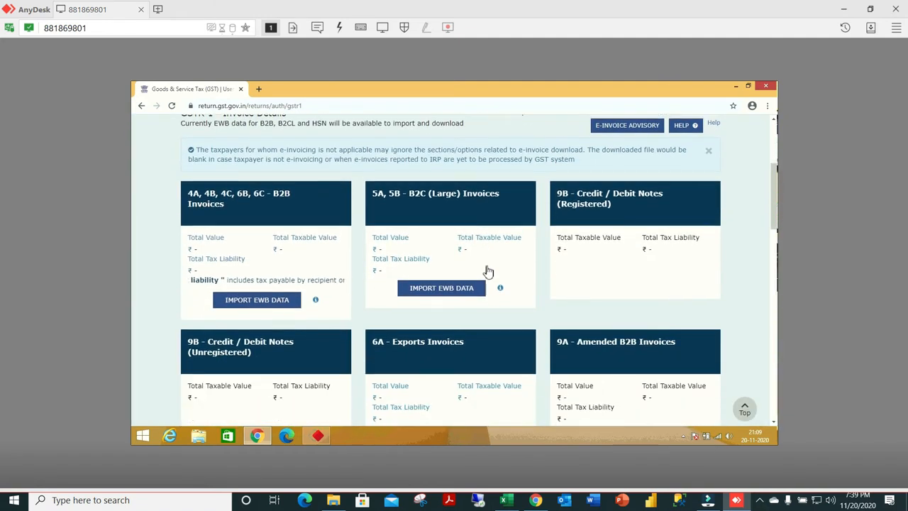
{"action": "scroll", "coordinate": [488, 273], "scroll_direction": "down", "scroll_amount": 8}
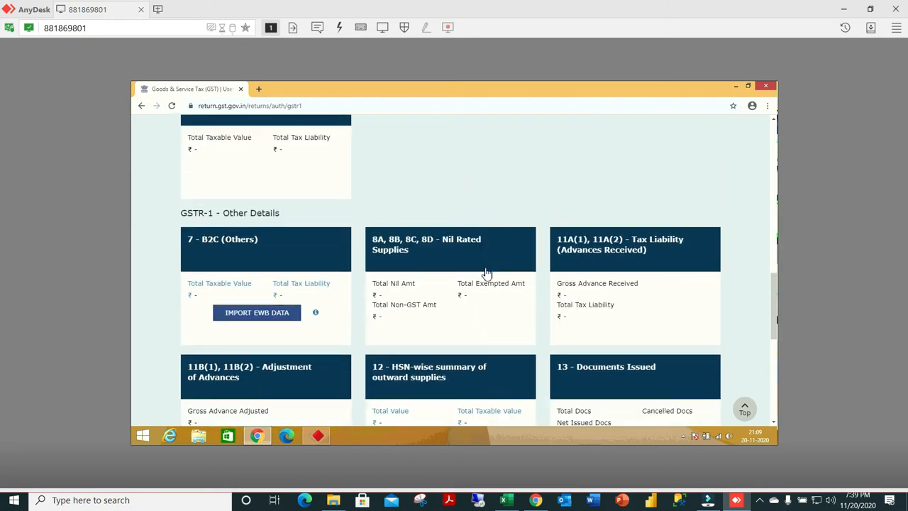
{"action": "scroll", "coordinate": [486, 273], "scroll_direction": "down", "scroll_amount": 5}
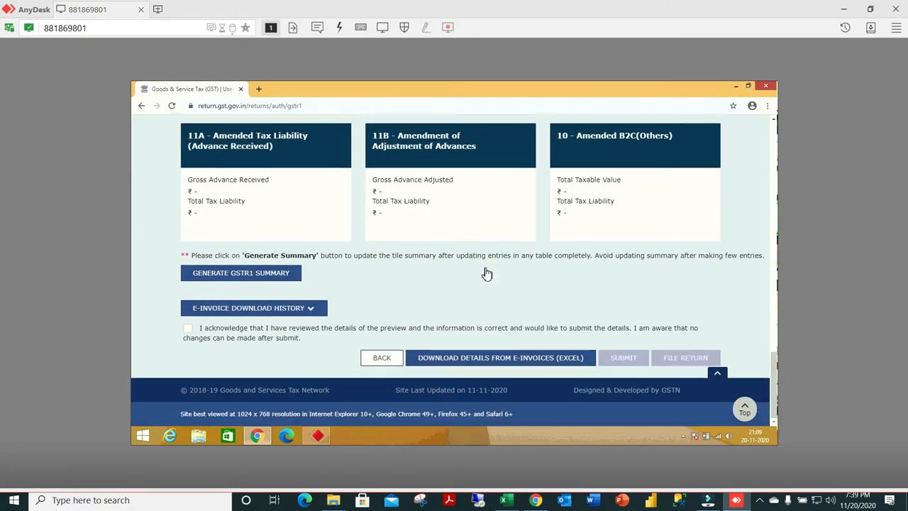
{"action": "left_click", "coordinate": [259, 275]}
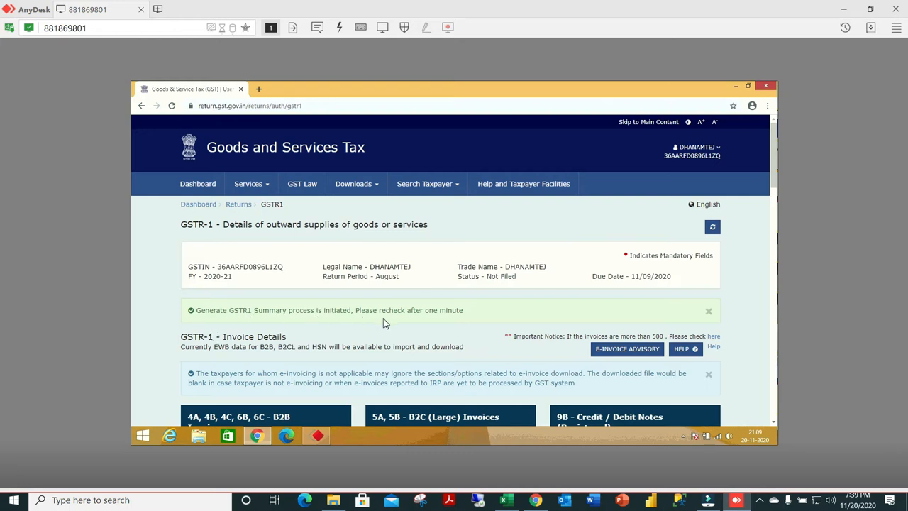
{"action": "left_click", "coordinate": [737, 501]}
{"action": "left_click", "coordinate": [738, 500]}
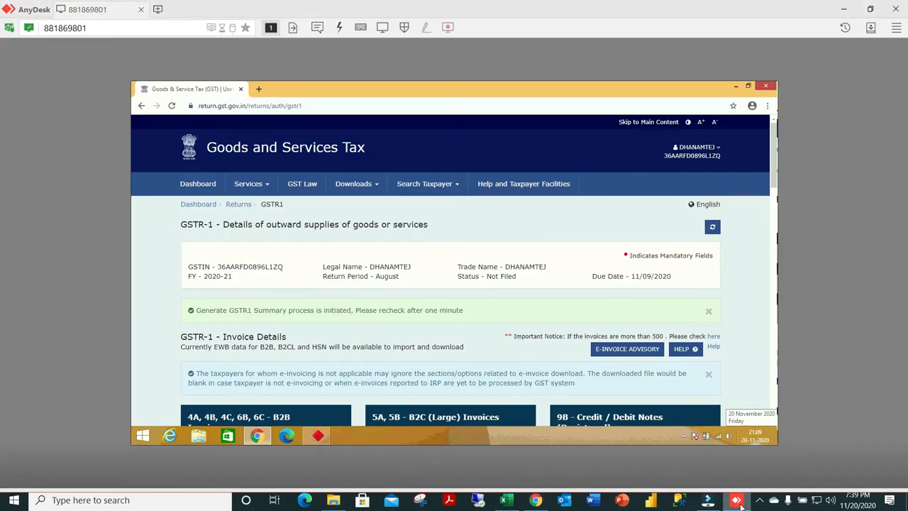
{"action": "left_click", "coordinate": [759, 500]}
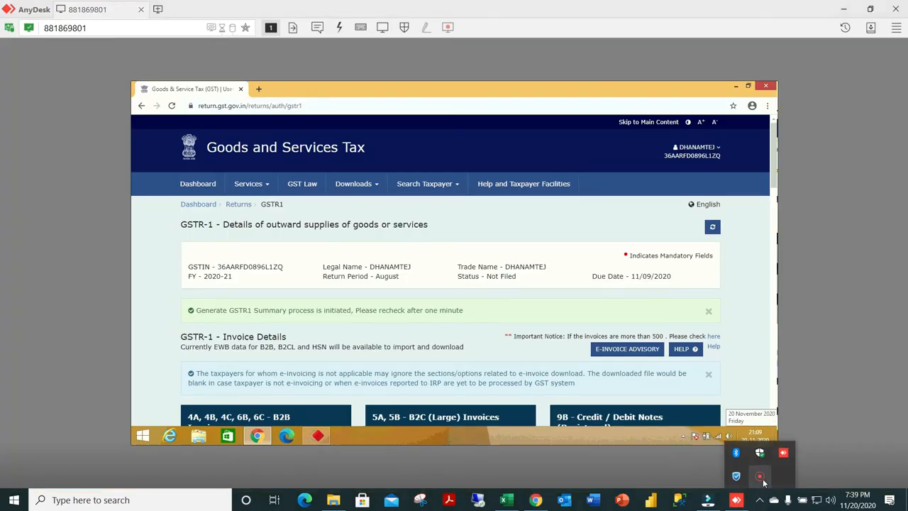
{"action": "right_click", "coordinate": [761, 481]}
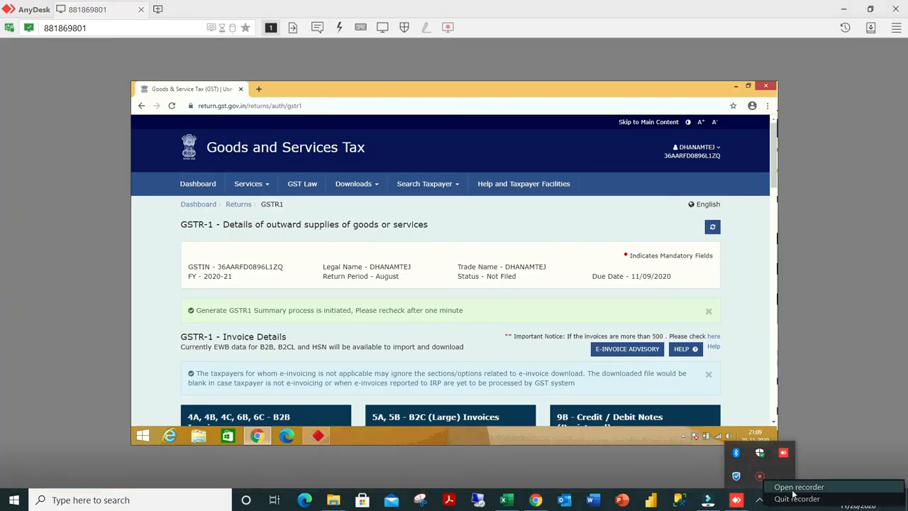
{"action": "left_click", "coordinate": [772, 485]}
{"action": "left_click", "coordinate": [749, 476]}
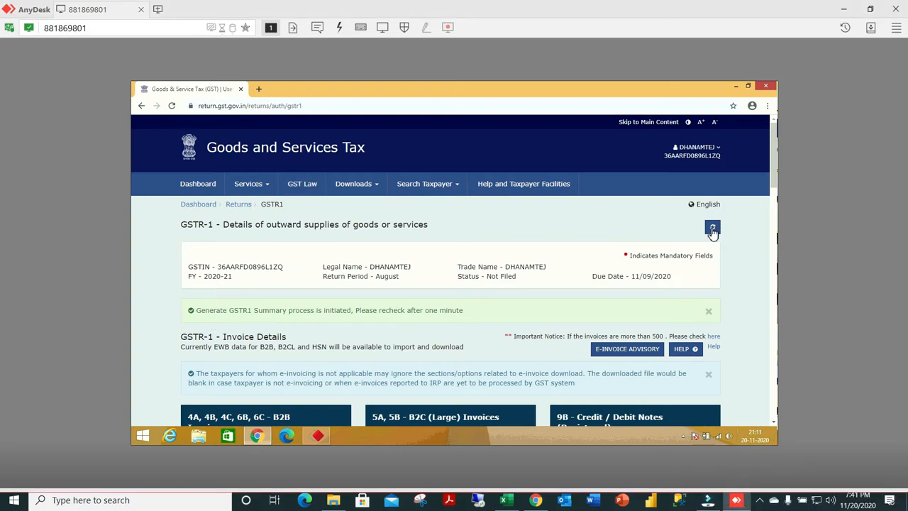
Refresh the August GSTR-1 page and check the return's status and invoice details.
{"action": "left_click", "coordinate": [712, 229]}
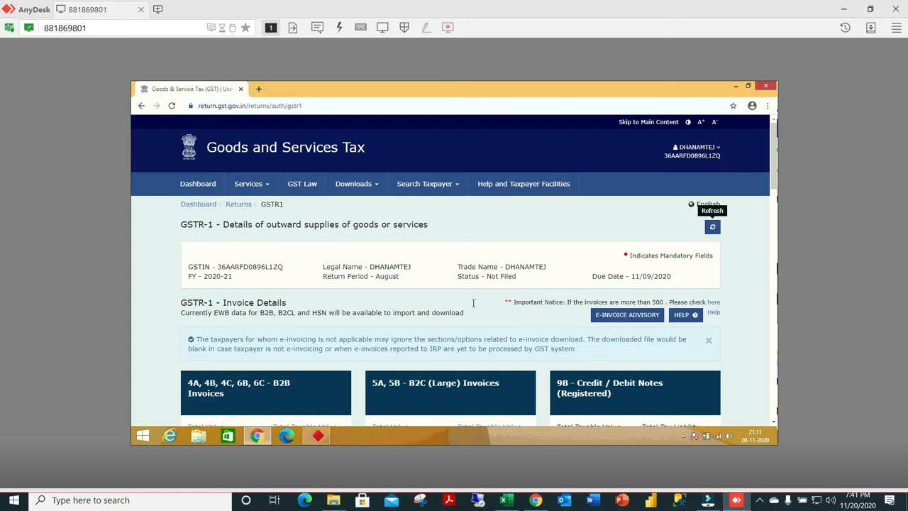
{"action": "scroll", "coordinate": [465, 290], "scroll_direction": "down", "scroll_amount": 3}
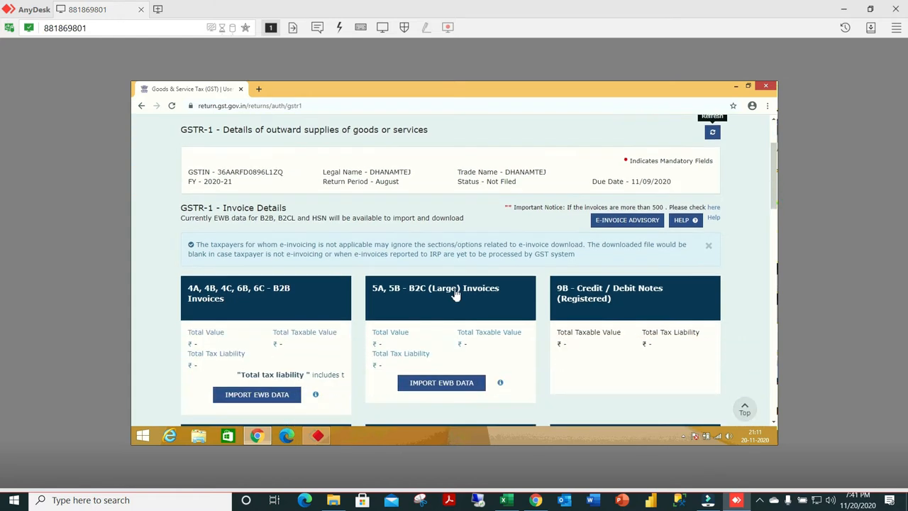
{"action": "scroll", "coordinate": [474, 285], "scroll_direction": "up", "scroll_amount": 3}
{"action": "scroll", "coordinate": [475, 282], "scroll_direction": "up", "scroll_amount": 1}
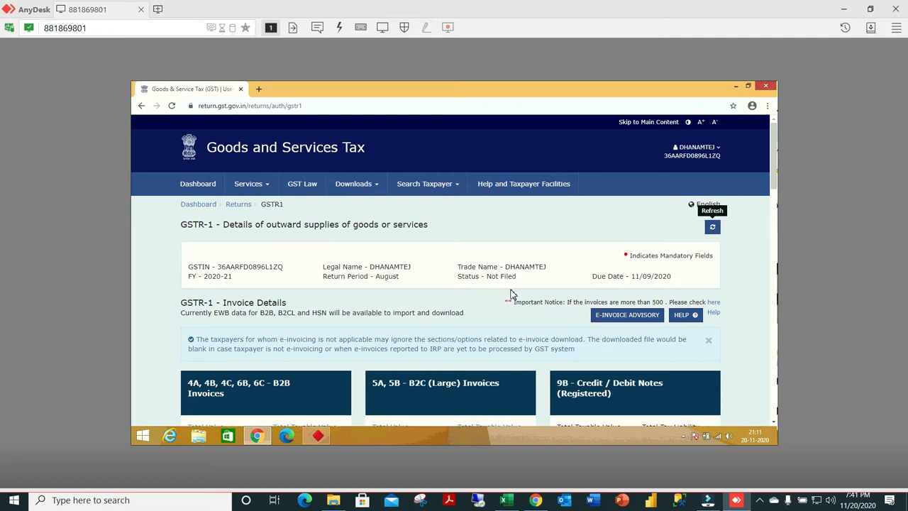
{"action": "left_click", "coordinate": [759, 500]}
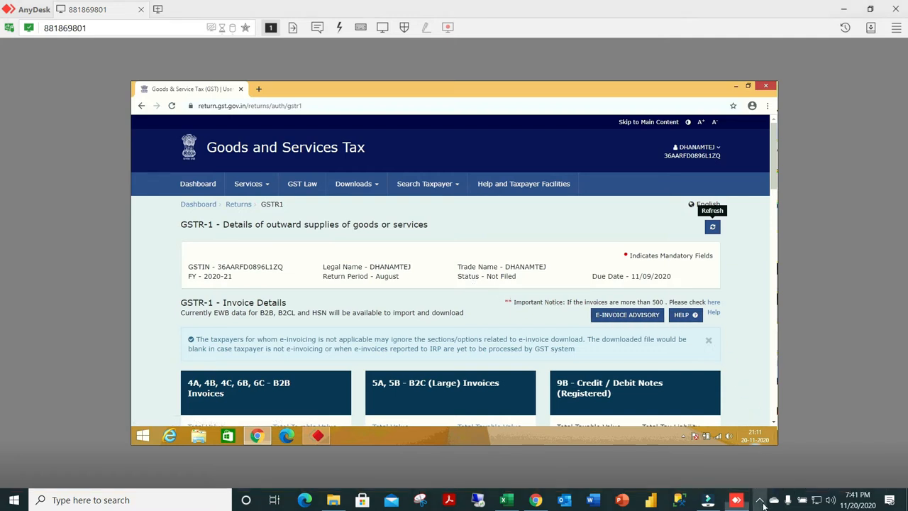
{"action": "right_click", "coordinate": [765, 480]}
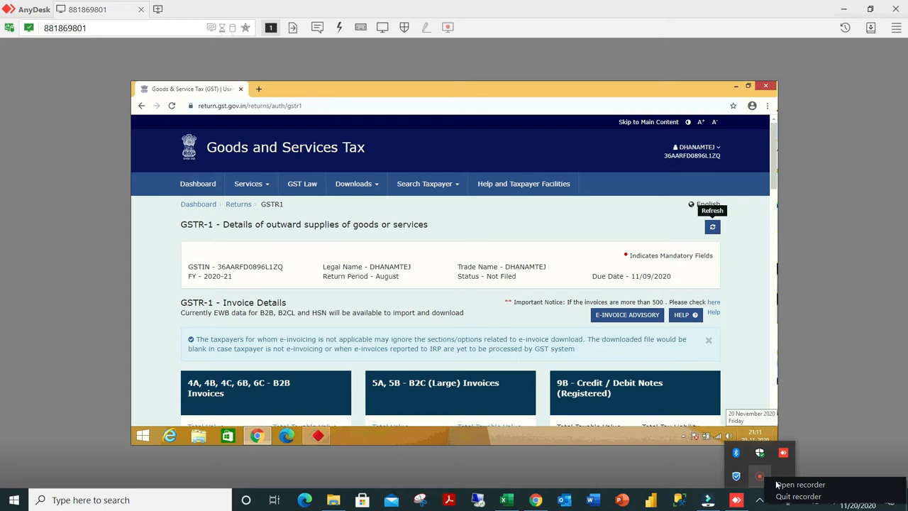
{"action": "left_click", "coordinate": [784, 485]}
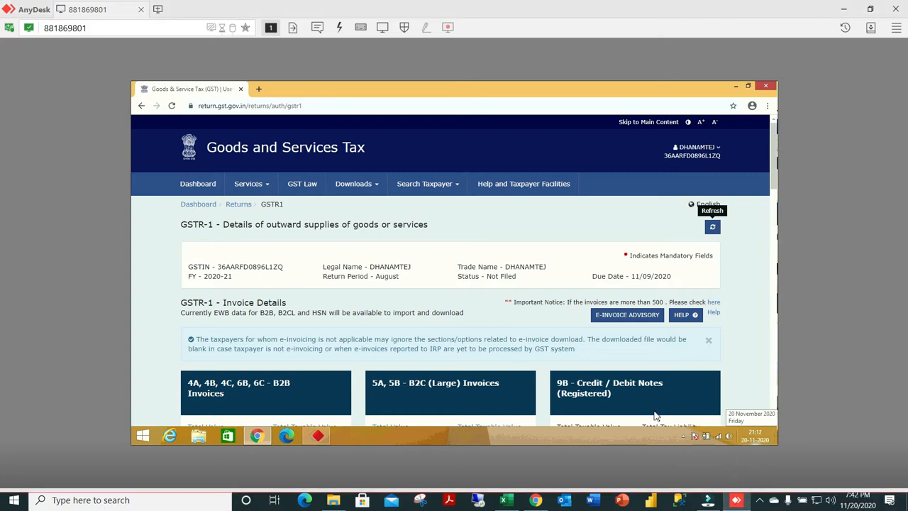
Submit the August GSTR-1, acknowledging that the details have been reviewed and confirming to proceed.
{"action": "scroll", "coordinate": [373, 316], "scroll_direction": "down", "scroll_amount": 2}
{"action": "scroll", "coordinate": [373, 316], "scroll_direction": "down", "scroll_amount": 12}
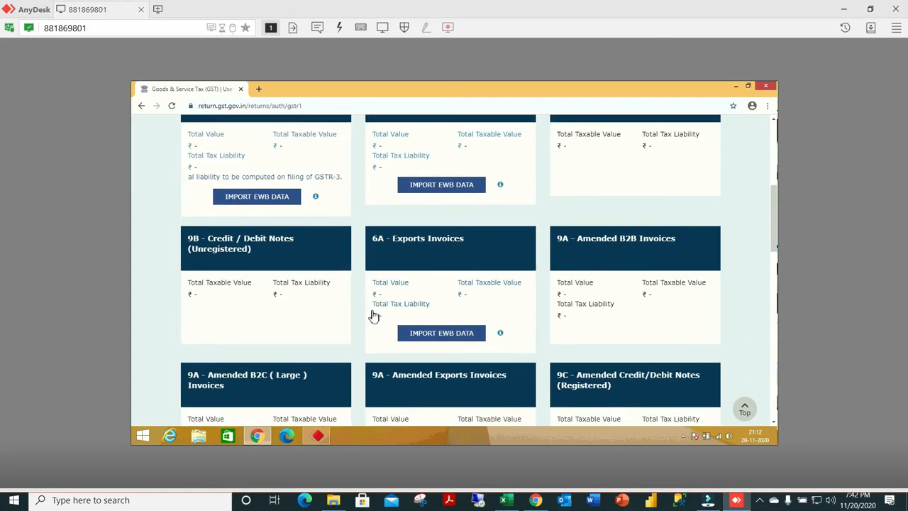
{"action": "scroll", "coordinate": [374, 315], "scroll_direction": "down", "scroll_amount": 2}
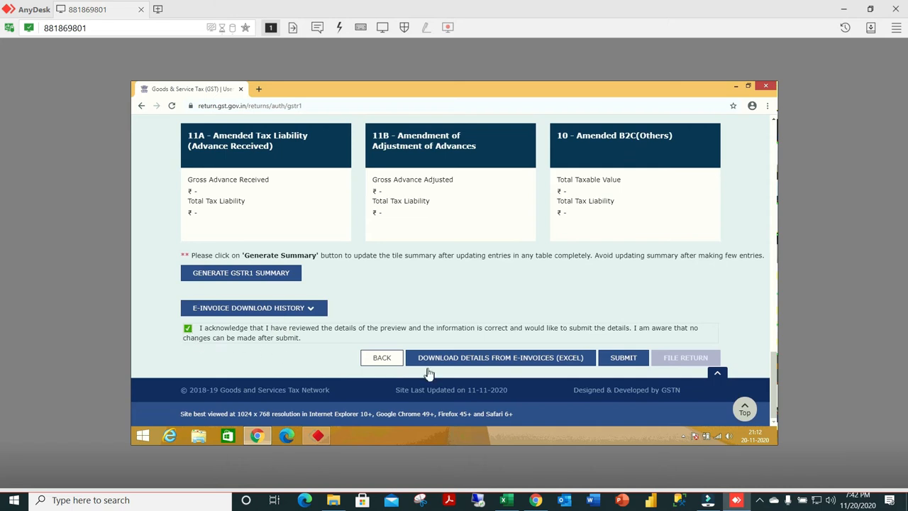
{"action": "left_click", "coordinate": [635, 363]}
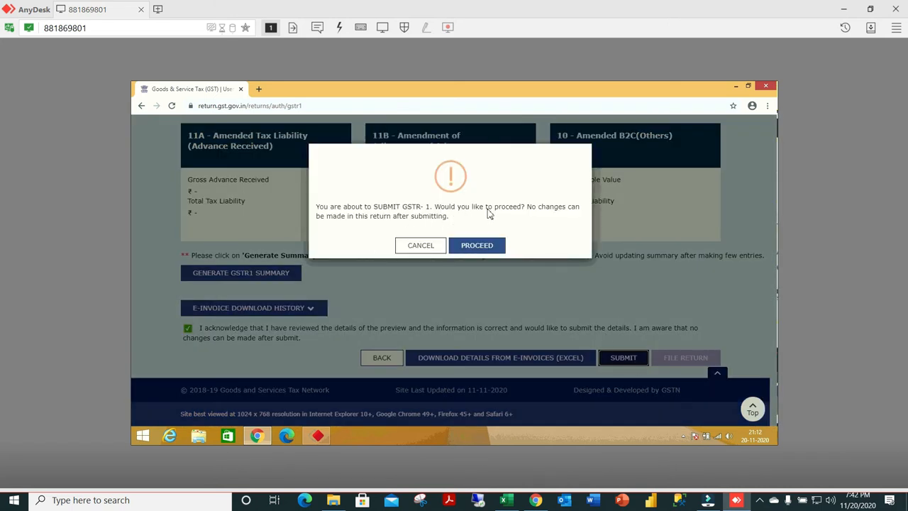
{"action": "left_click", "coordinate": [487, 247]}
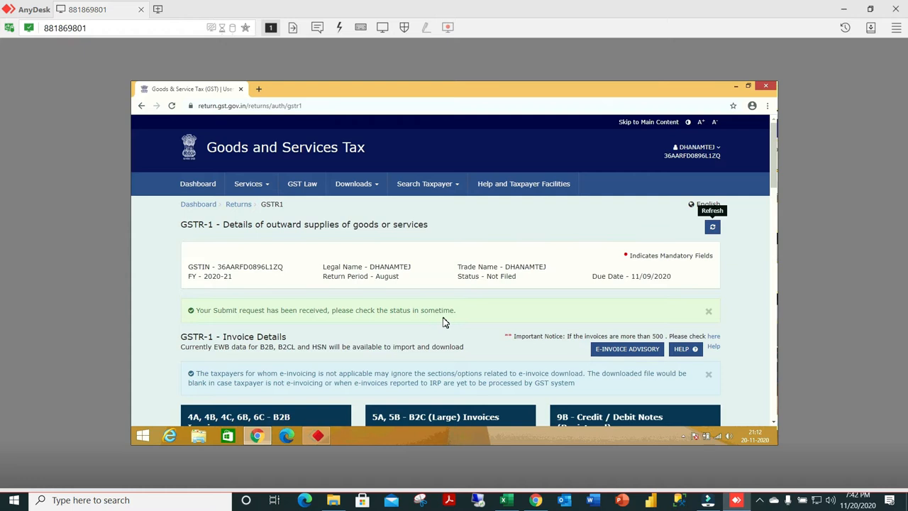
{"action": "left_click", "coordinate": [759, 499]}
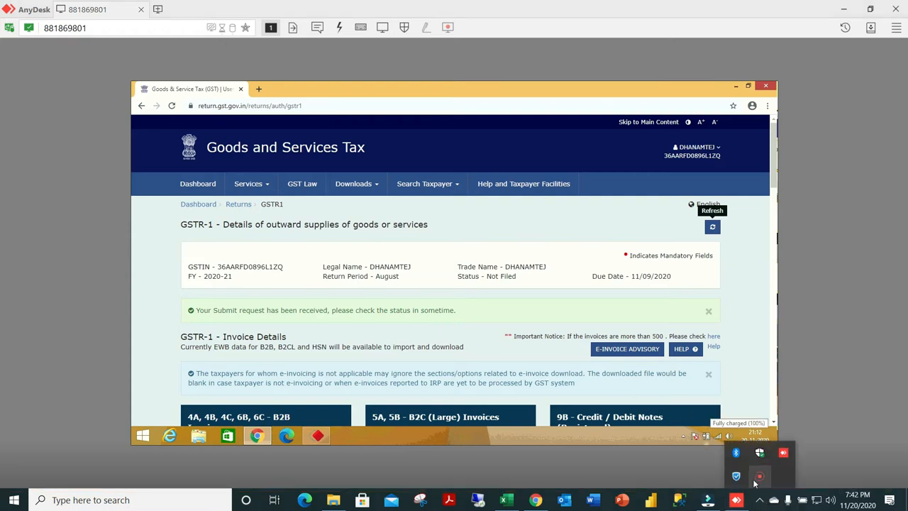
{"action": "left_click", "coordinate": [759, 477]}
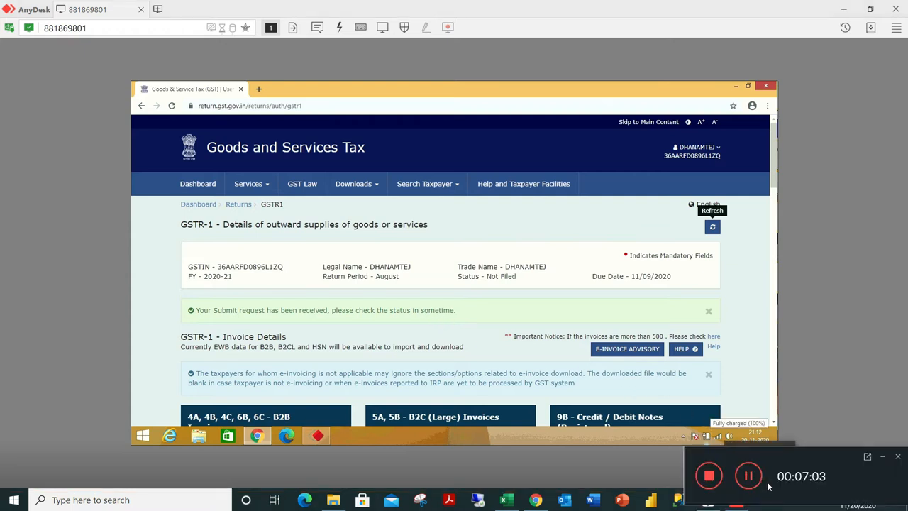
{"action": "left_click", "coordinate": [747, 476]}
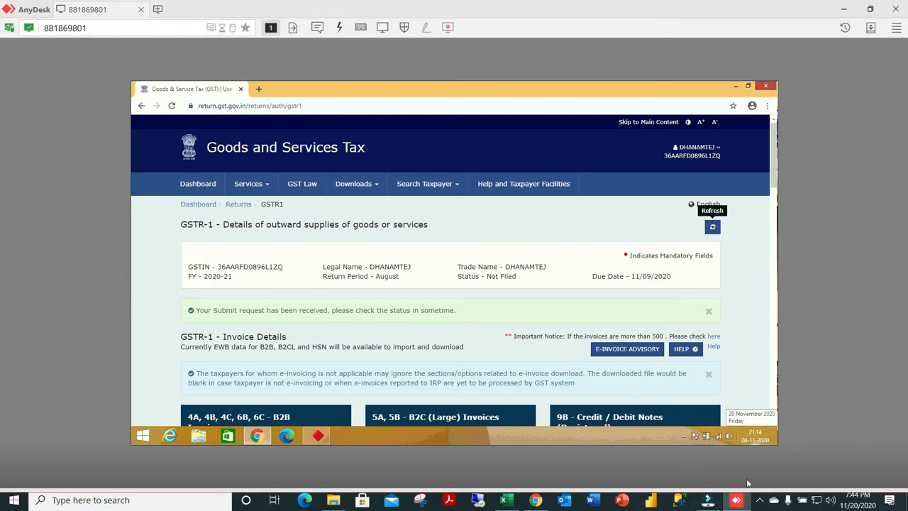
Refresh the August GSTR-1 to check its submission status, and return to the portal's main dashboard.
{"action": "left_click", "coordinate": [713, 229]}
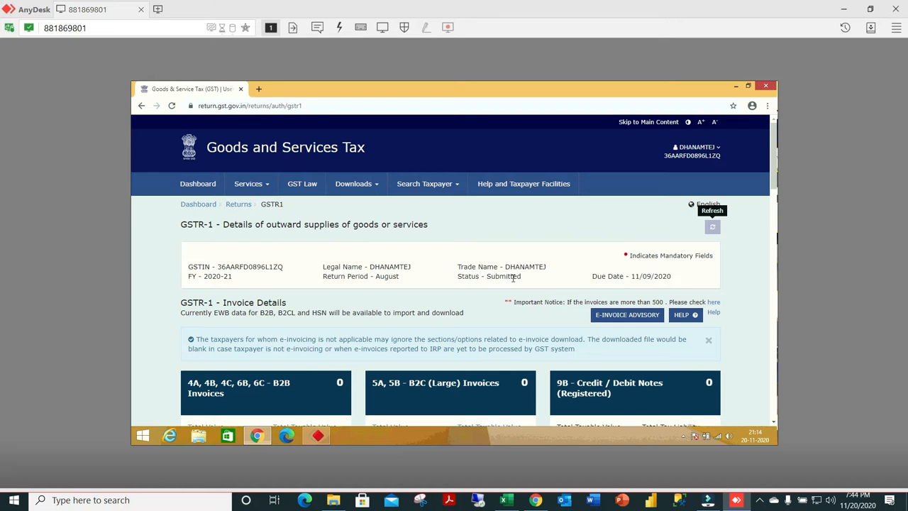
{"action": "left_click", "coordinate": [207, 207]}
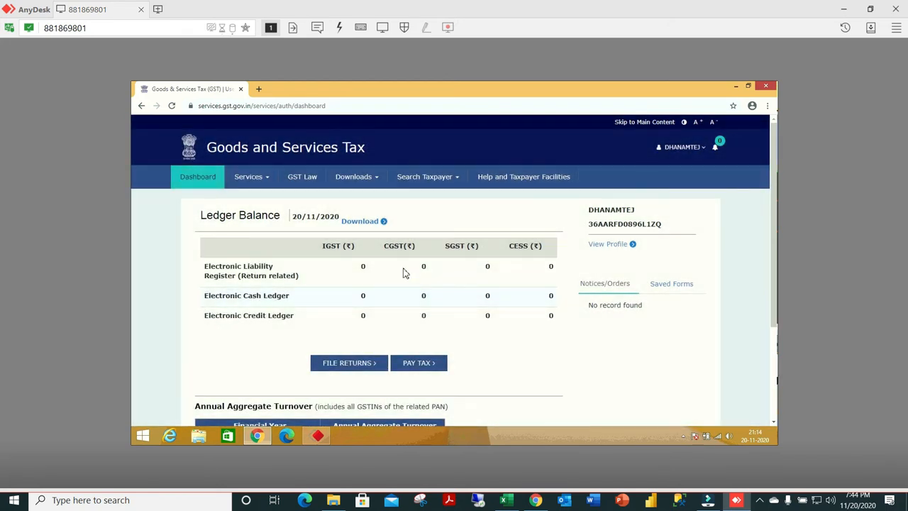
{"action": "scroll", "coordinate": [382, 262], "scroll_direction": "down", "scroll_amount": 3}
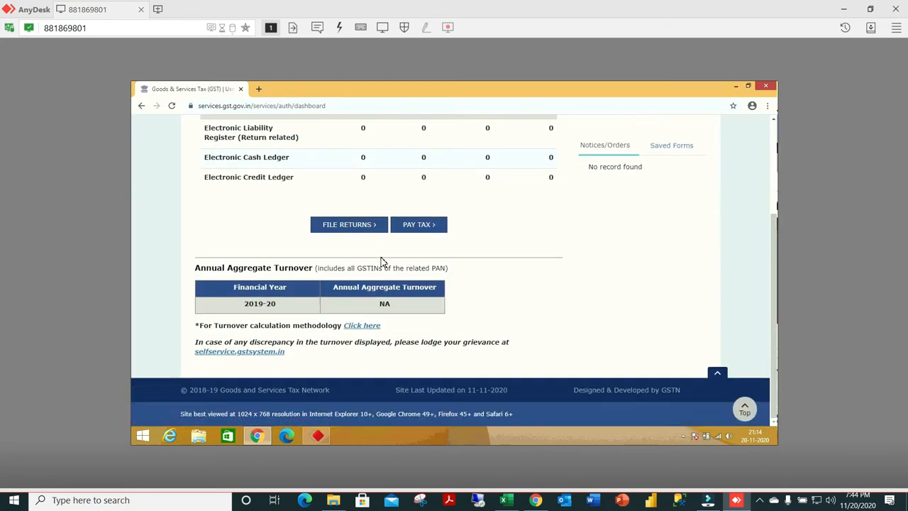
{"action": "scroll", "coordinate": [382, 262], "scroll_direction": "up", "scroll_amount": 3}
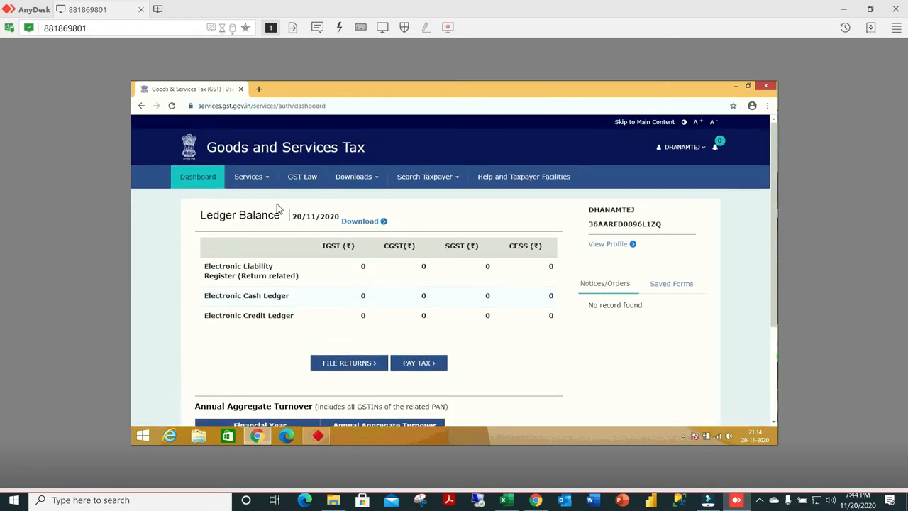
Open the Returns Dashboard through the quick links of the Returns services.
{"action": "left_click", "coordinate": [265, 182]}
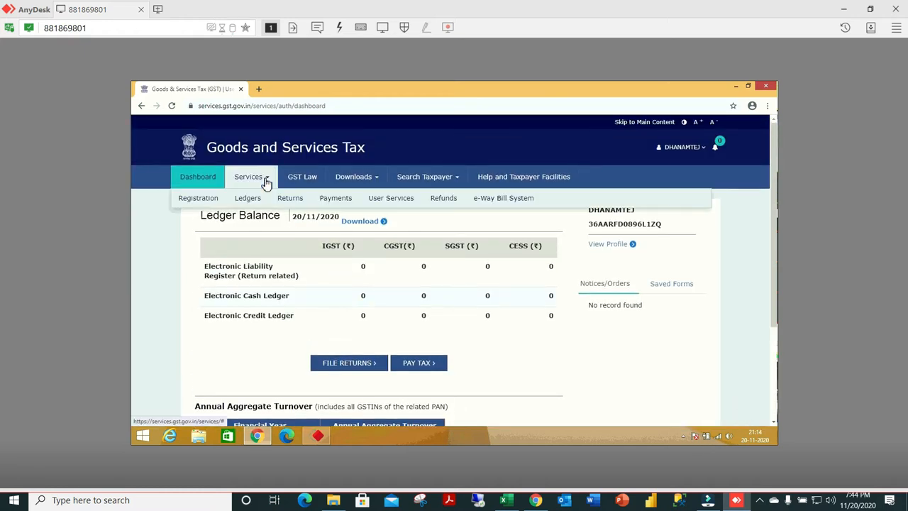
{"action": "mouse_move", "coordinate": [292, 200]}
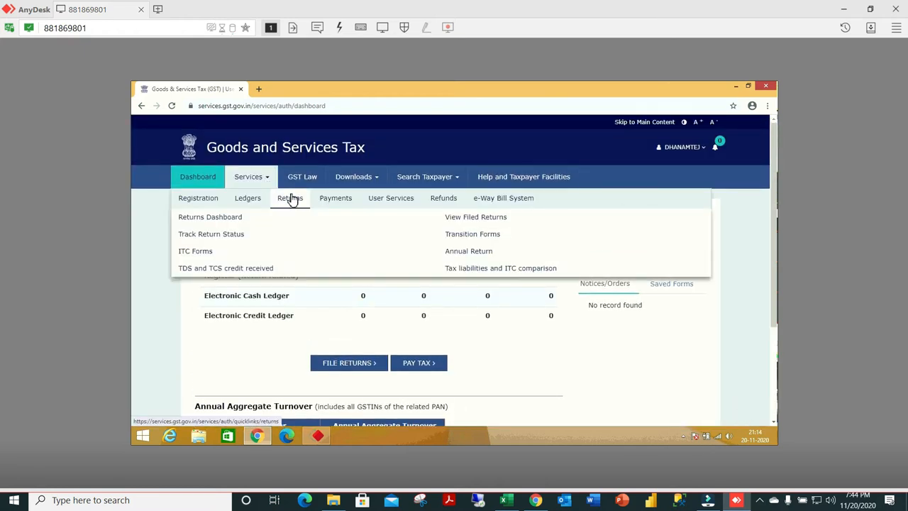
{"action": "mouse_move", "coordinate": [248, 200]}
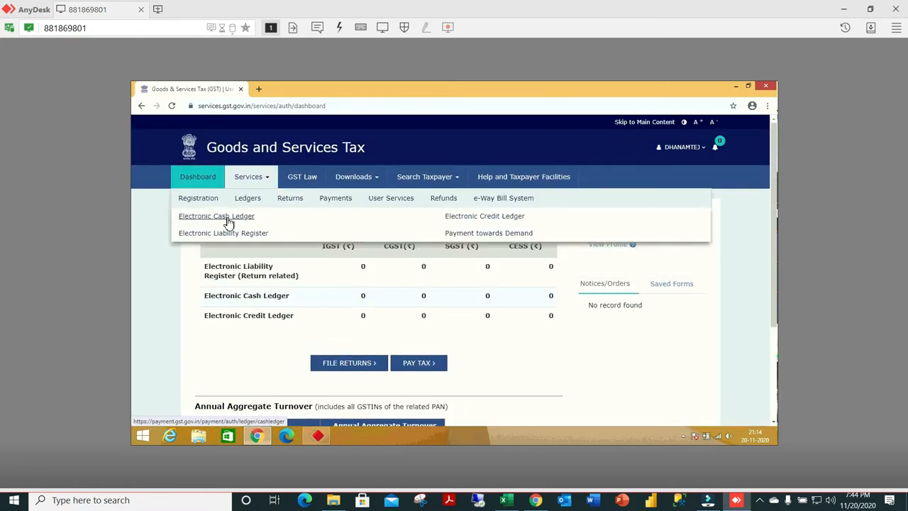
{"action": "left_click", "coordinate": [291, 199]}
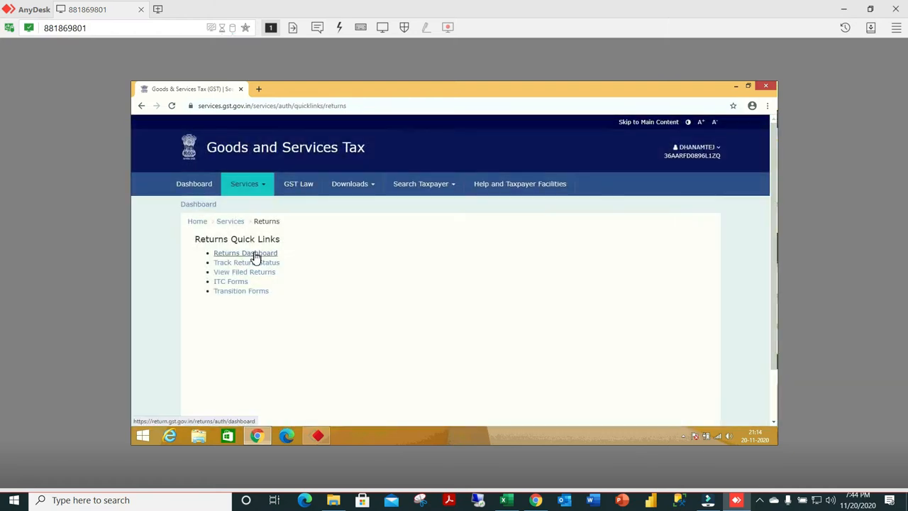
{"action": "left_click", "coordinate": [256, 254]}
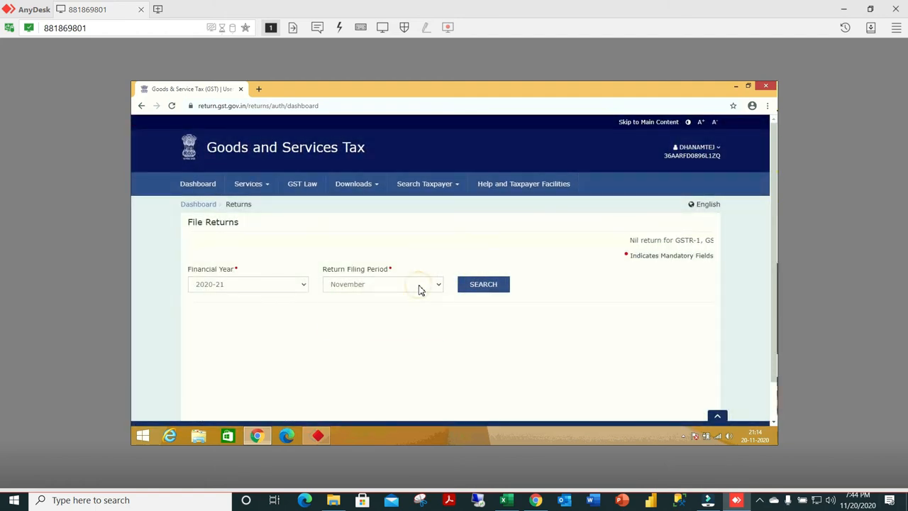
Search for the August 2020-21 returns and check the GSTR-1 and GSTR-3B statuses for that period.
{"action": "left_click", "coordinate": [419, 287]}
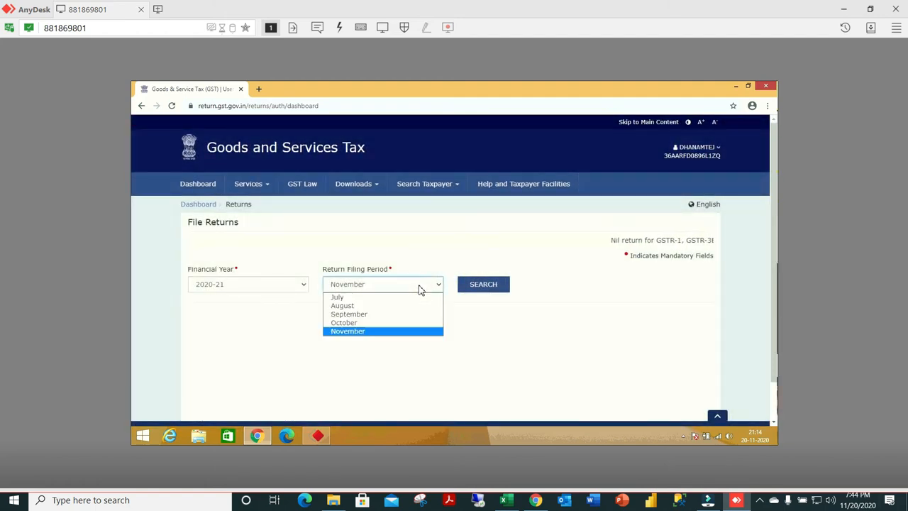
{"action": "left_click", "coordinate": [347, 308]}
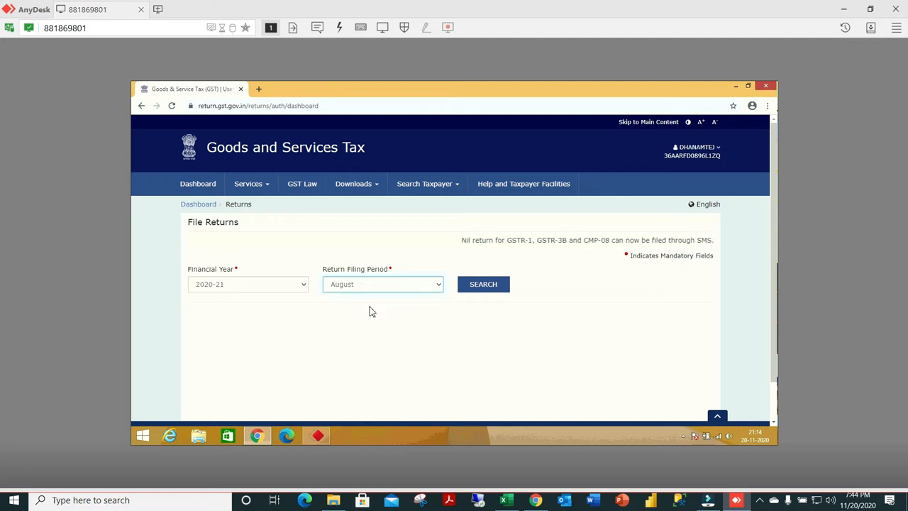
{"action": "left_click", "coordinate": [479, 290]}
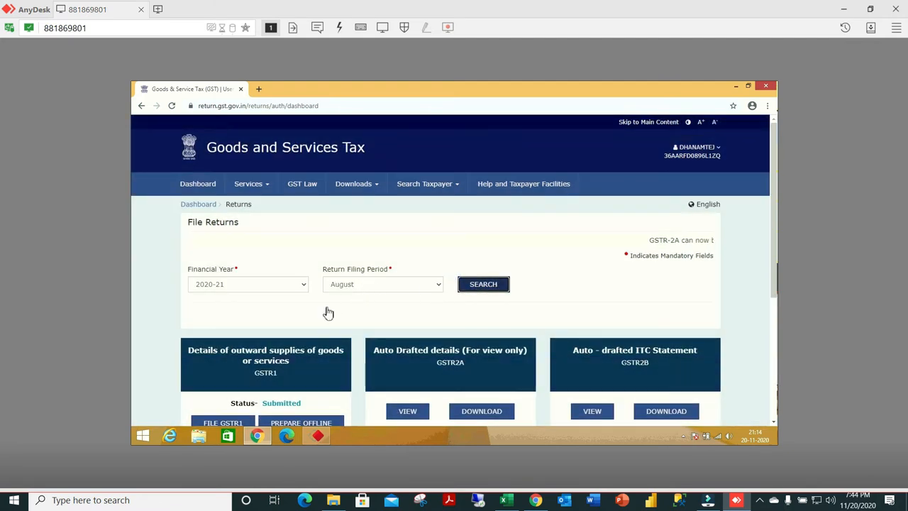
{"action": "scroll", "coordinate": [306, 319], "scroll_direction": "down", "scroll_amount": 4}
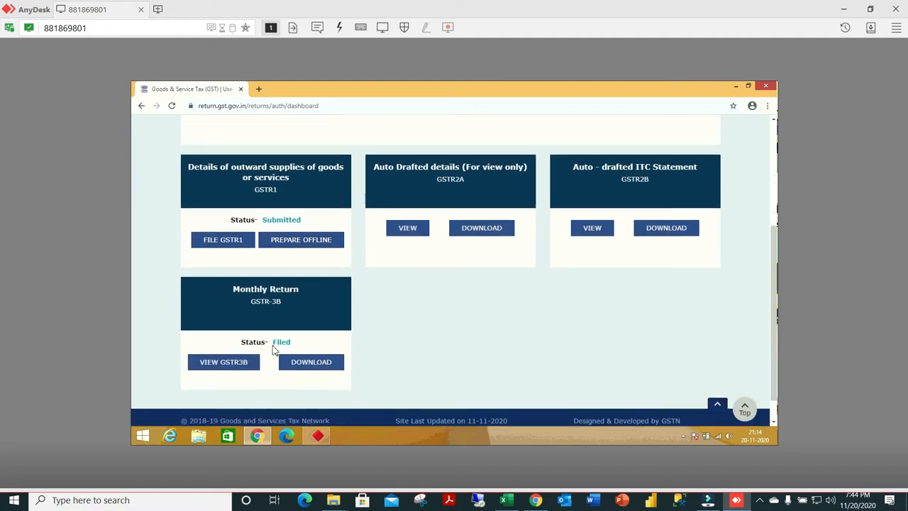
Search for the September 2020-21 returns and check the GSTR-1 and GSTR-3B details for that period.
{"action": "scroll", "coordinate": [398, 298], "scroll_direction": "up", "scroll_amount": 5}
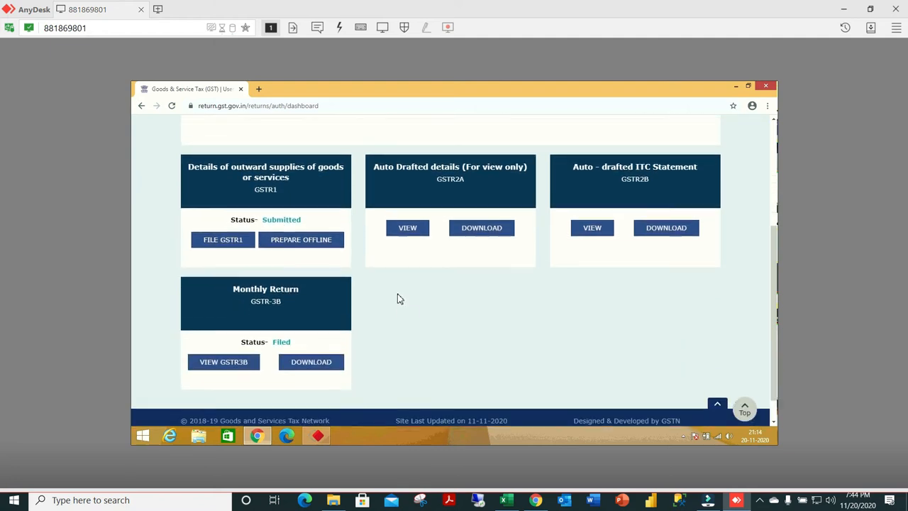
{"action": "left_click", "coordinate": [433, 285]}
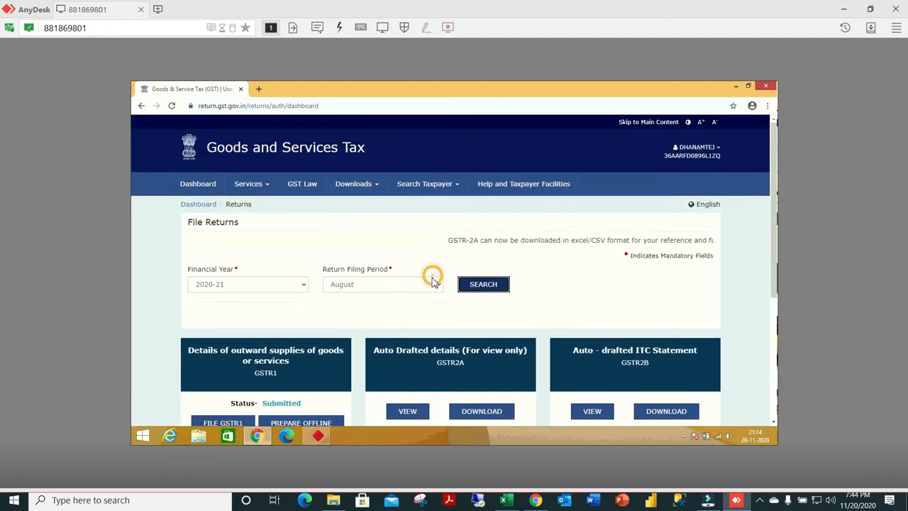
{"action": "left_click", "coordinate": [440, 285]}
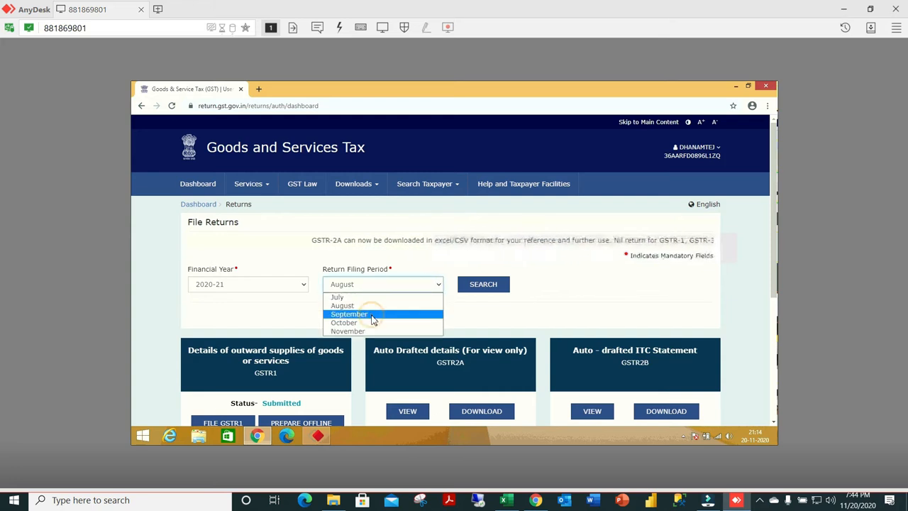
{"action": "left_click", "coordinate": [372, 317]}
{"action": "left_click", "coordinate": [474, 290]}
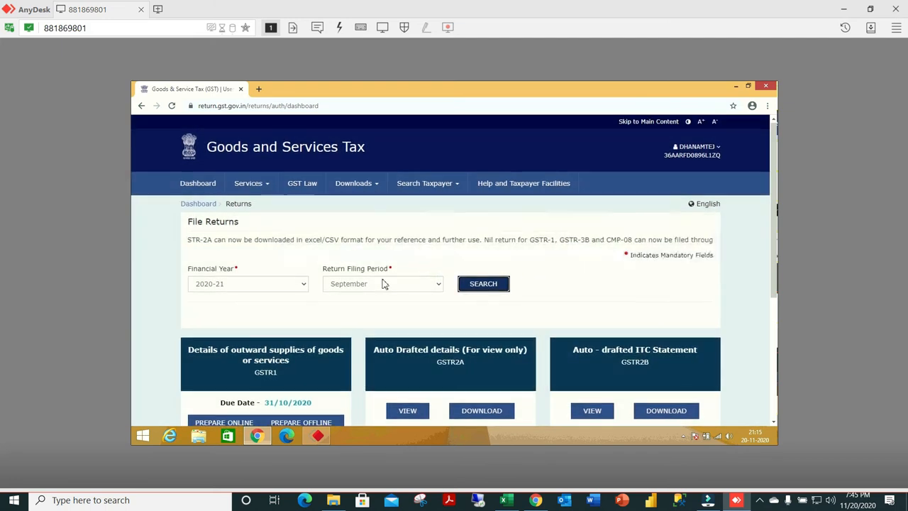
{"action": "scroll", "coordinate": [383, 284], "scroll_direction": "down", "scroll_amount": 3}
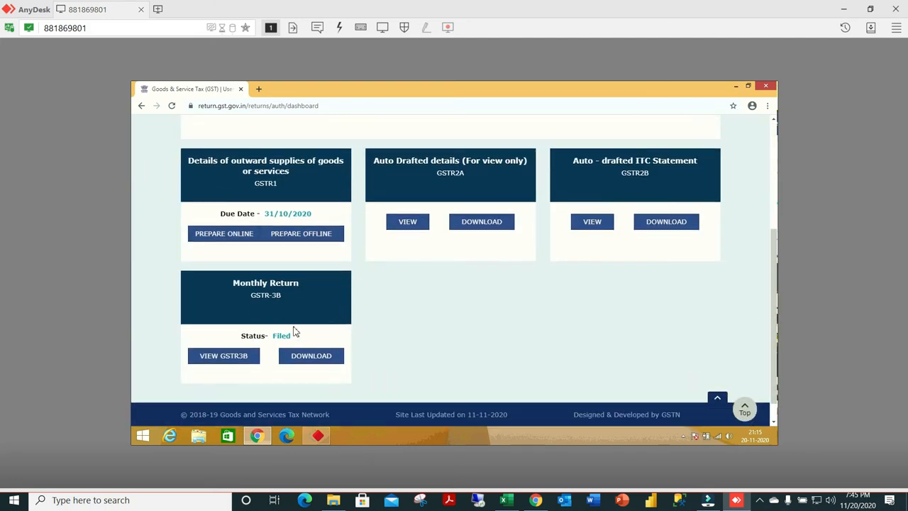
{"action": "scroll", "coordinate": [312, 256], "scroll_direction": "up", "scroll_amount": 2}
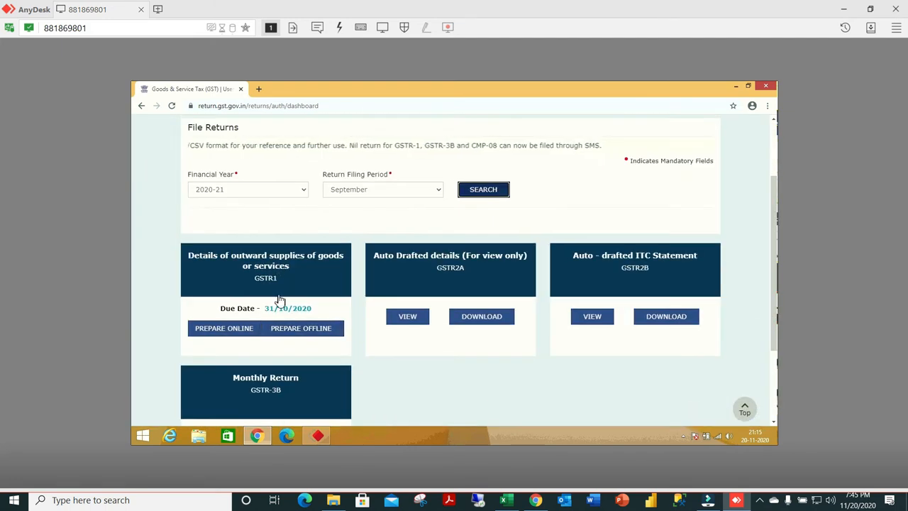
Open the September GSTR-1 for online preparation and generate its GSTR-1 summary.
{"action": "left_click", "coordinate": [231, 330]}
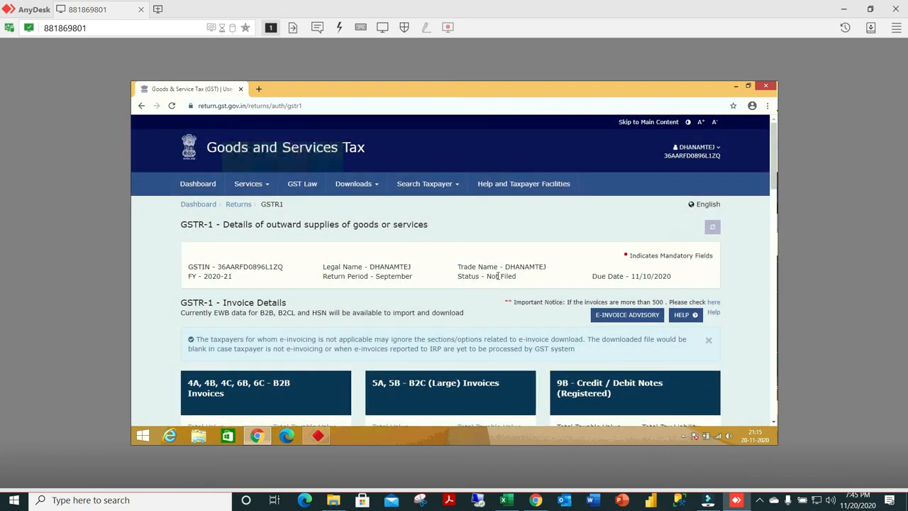
{"action": "scroll", "coordinate": [444, 301], "scroll_direction": "down", "scroll_amount": 2}
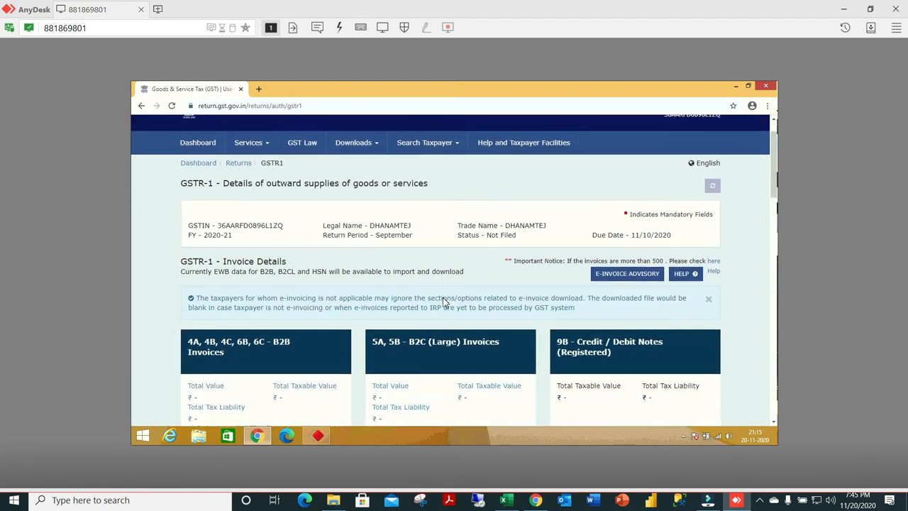
{"action": "scroll", "coordinate": [443, 298], "scroll_direction": "down", "scroll_amount": 15}
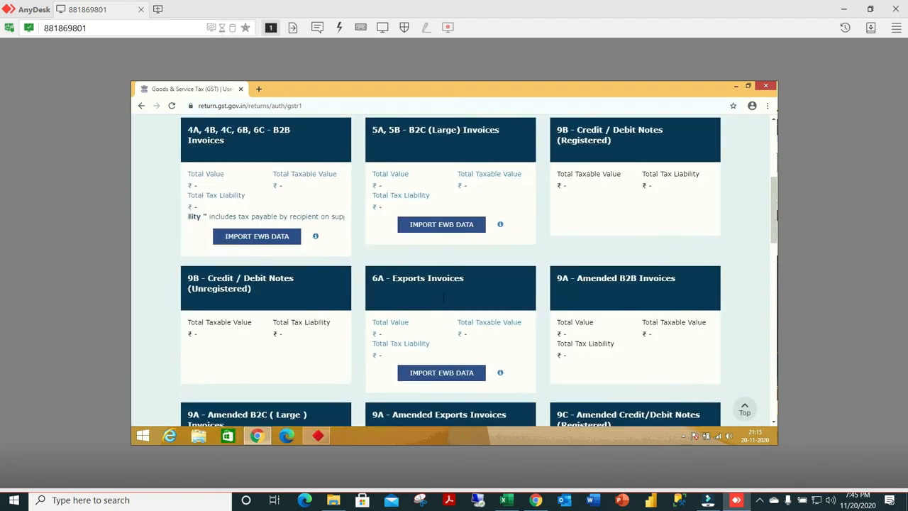
{"action": "scroll", "coordinate": [443, 298], "scroll_direction": "down", "scroll_amount": 2}
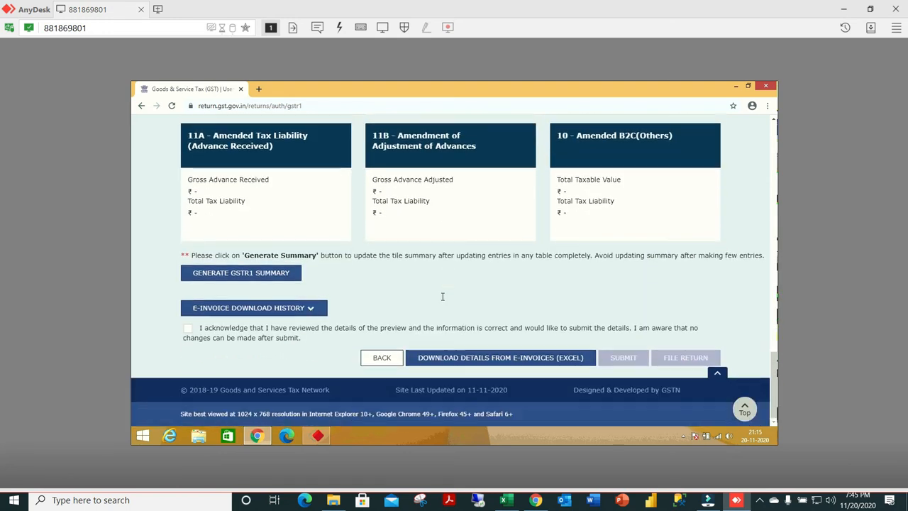
{"action": "left_click", "coordinate": [255, 280]}
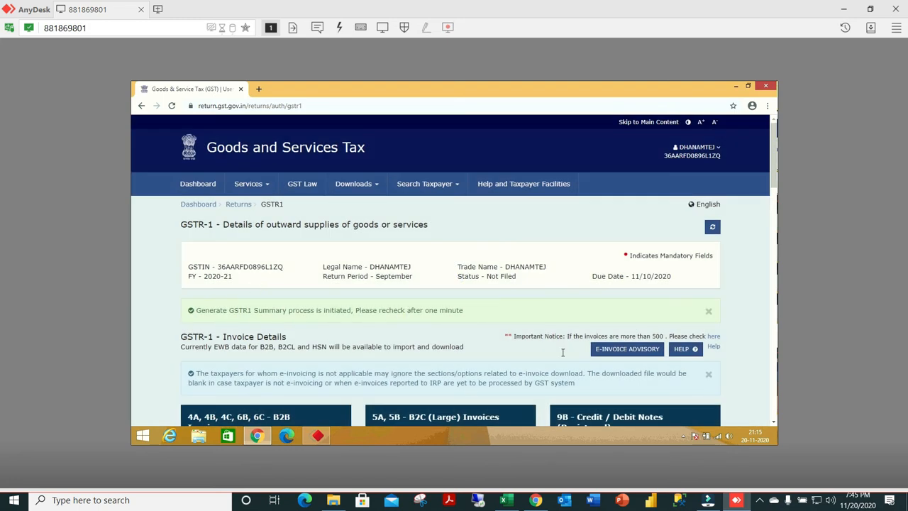
{"action": "left_click", "coordinate": [762, 501]}
{"action": "right_click", "coordinate": [765, 478]}
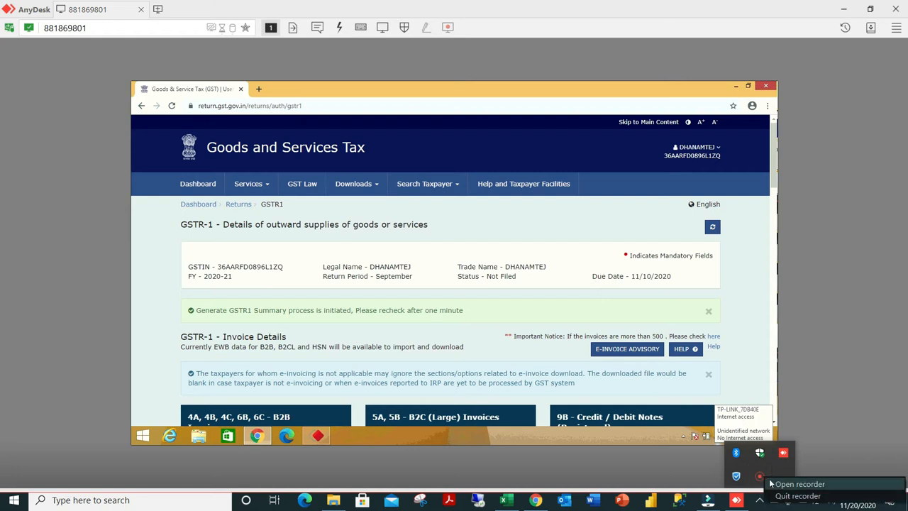
{"action": "left_click", "coordinate": [794, 483]}
{"action": "left_click", "coordinate": [749, 477]}
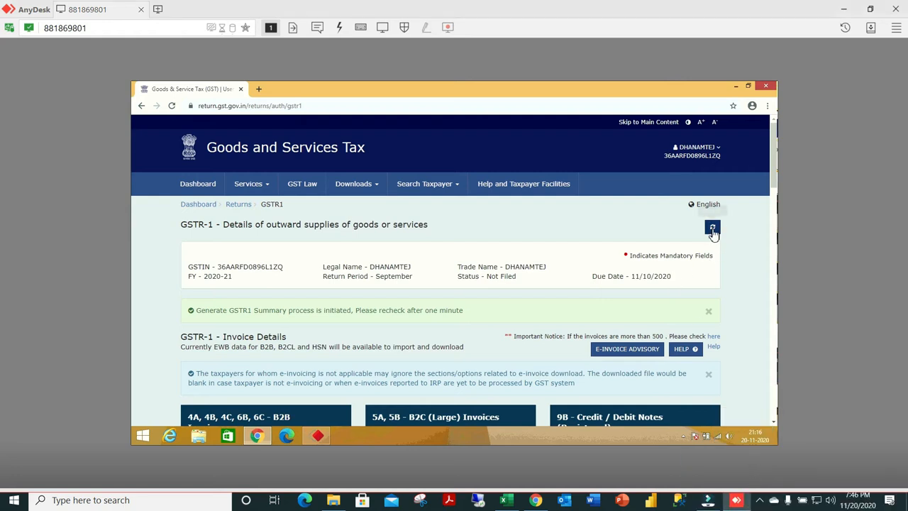
Refresh the September GSTR-1, acknowledge that its details have been reviewed, and try to submit the return.
{"action": "left_click", "coordinate": [713, 231]}
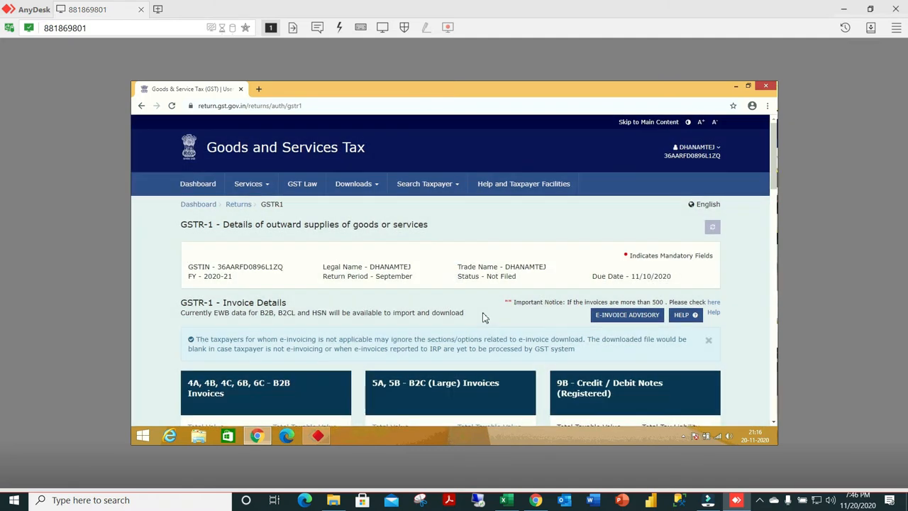
{"action": "scroll", "coordinate": [482, 317], "scroll_direction": "down", "scroll_amount": 15}
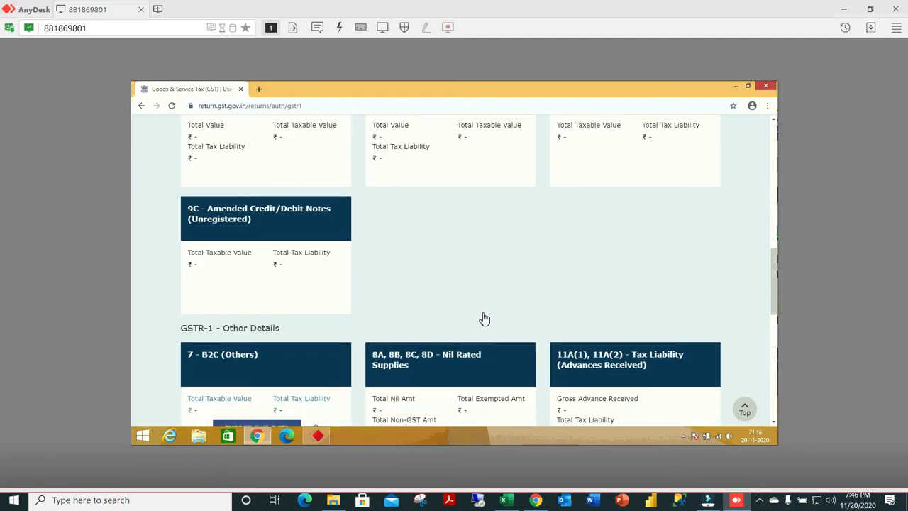
{"action": "scroll", "coordinate": [484, 318], "scroll_direction": "down", "scroll_amount": 5}
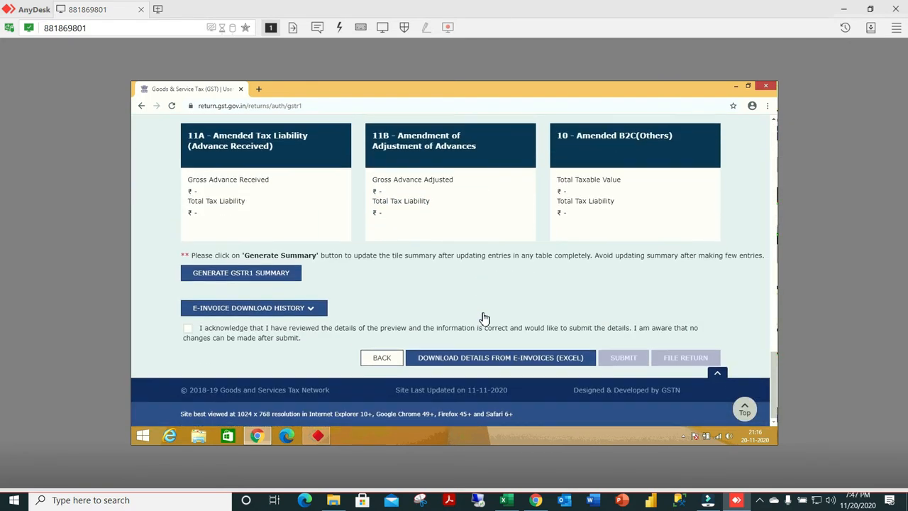
{"action": "left_click", "coordinate": [188, 331]}
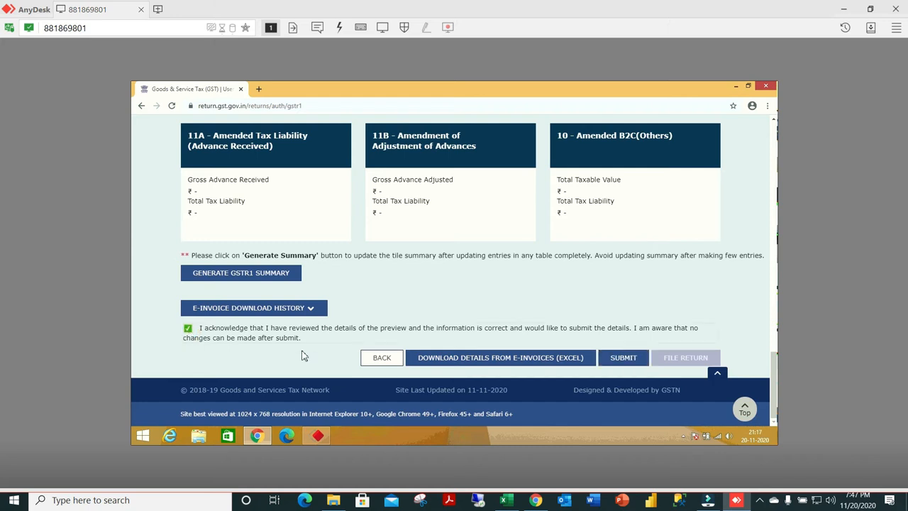
{"action": "left_click", "coordinate": [623, 359]}
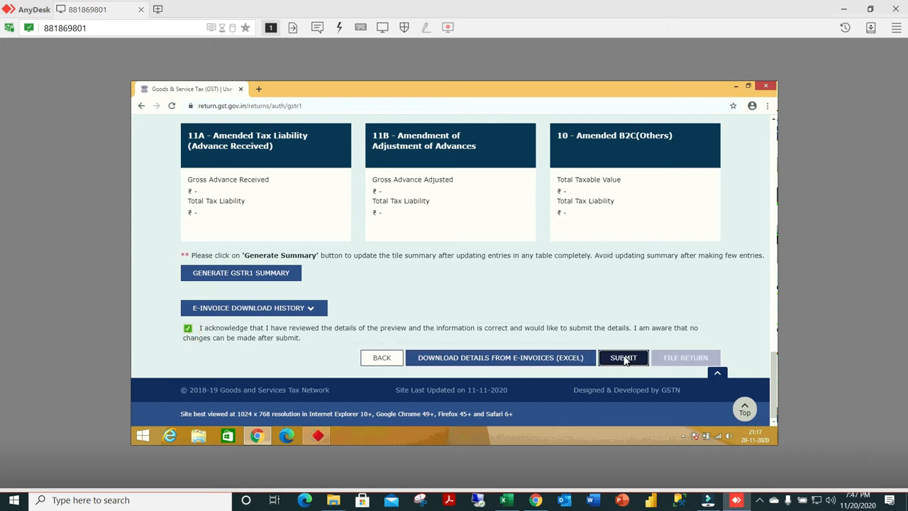
{"action": "left_click", "coordinate": [487, 250]}
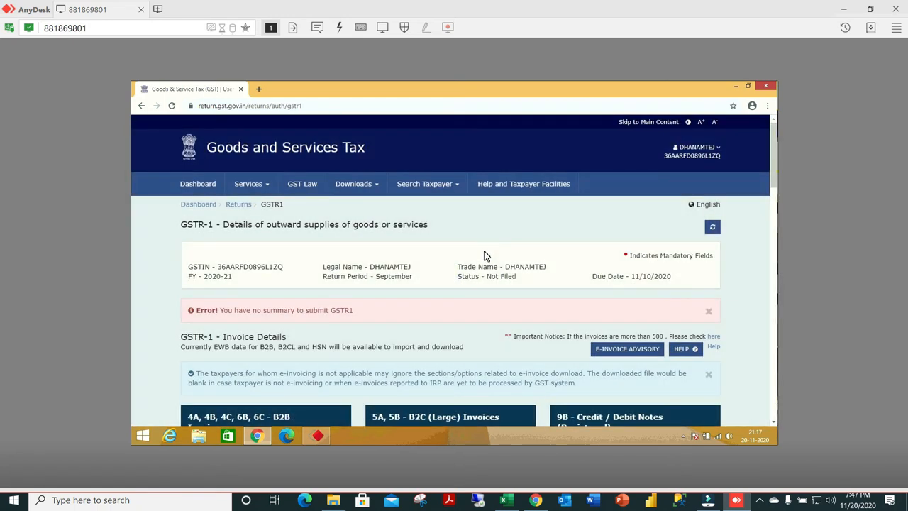
Refresh the September GSTR-1 again and retry the submission, renewing the acknowledgement and confirming to proceed.
{"action": "scroll", "coordinate": [518, 283], "scroll_direction": "down", "scroll_amount": 2}
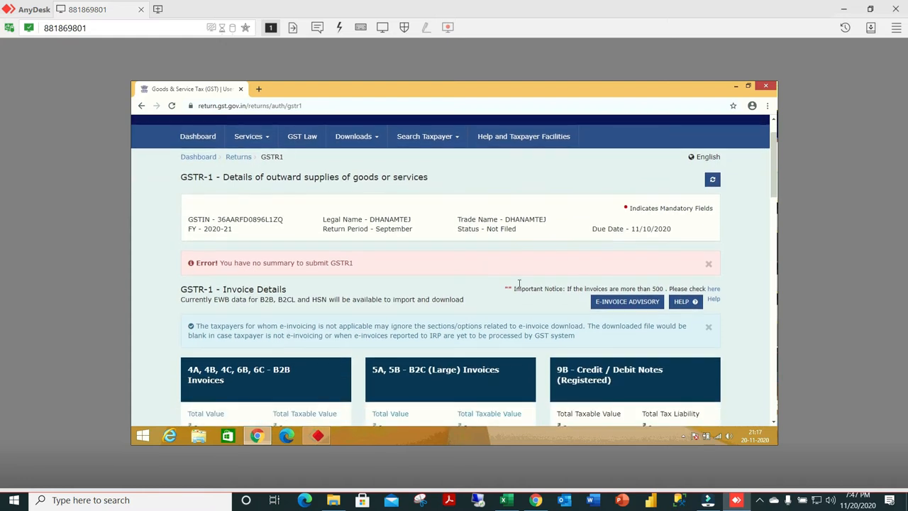
{"action": "scroll", "coordinate": [518, 283], "scroll_direction": "down", "scroll_amount": 3}
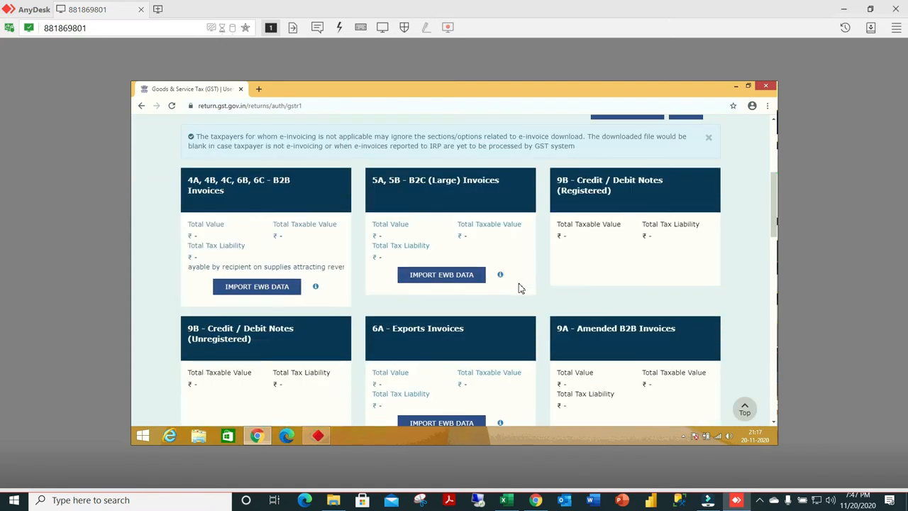
{"action": "scroll", "coordinate": [519, 283], "scroll_direction": "up", "scroll_amount": 1}
{"action": "scroll", "coordinate": [519, 283], "scroll_direction": "up", "scroll_amount": 3}
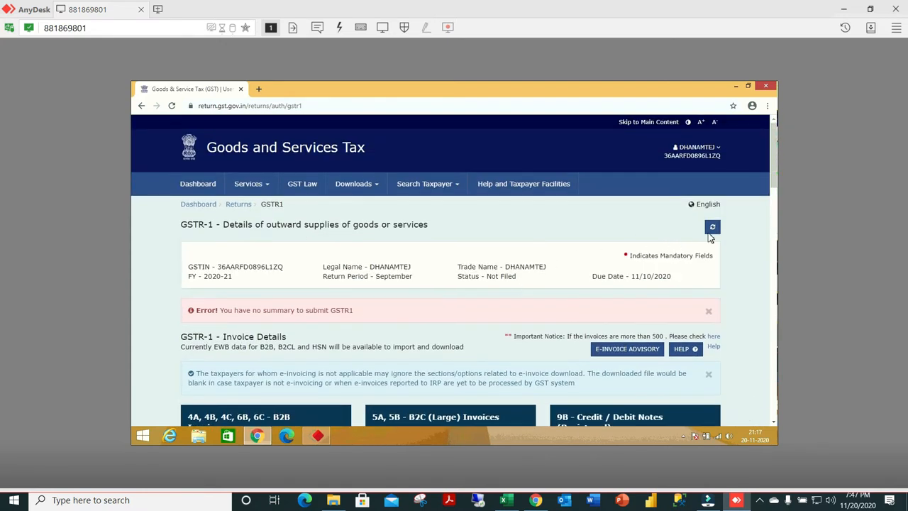
{"action": "left_click", "coordinate": [714, 231]}
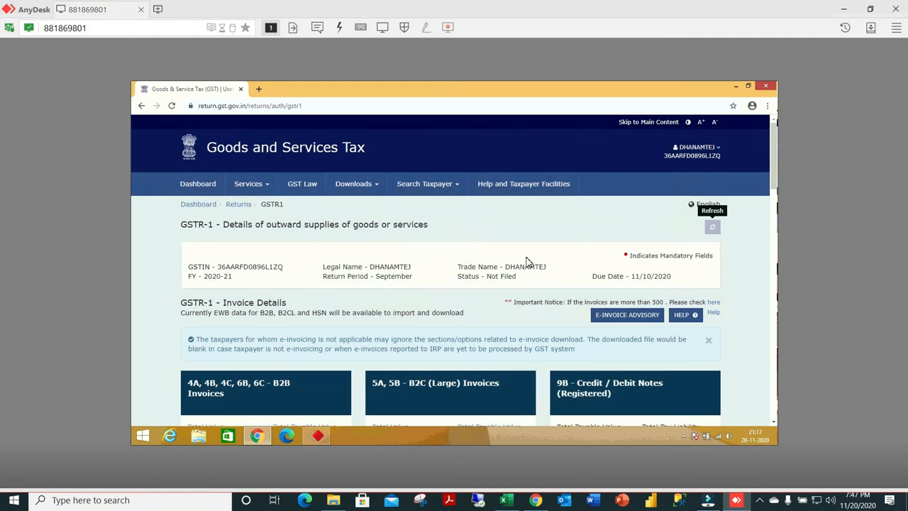
{"action": "scroll", "coordinate": [499, 275], "scroll_direction": "down", "scroll_amount": 5}
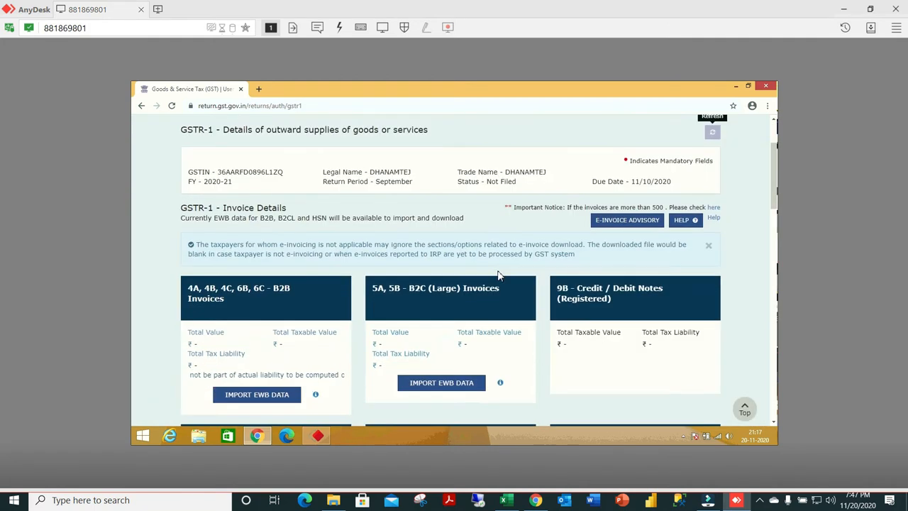
{"action": "scroll", "coordinate": [499, 275], "scroll_direction": "down", "scroll_amount": 8}
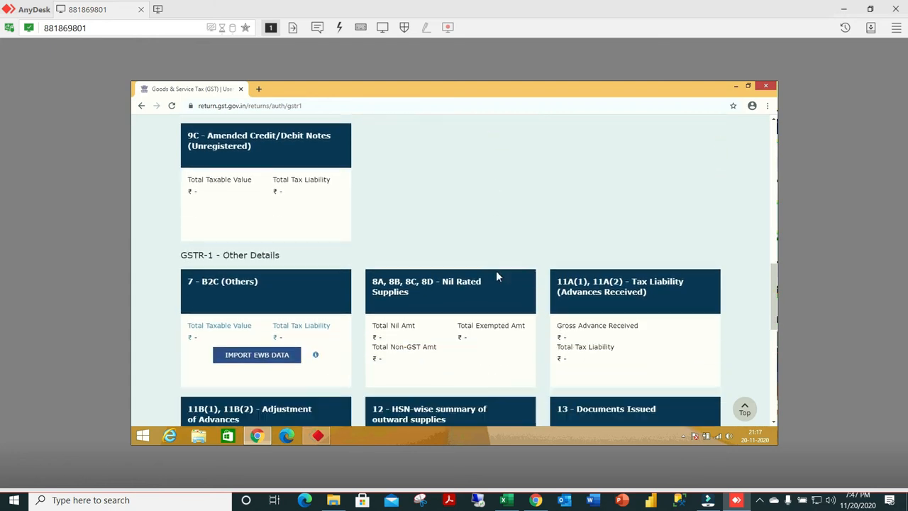
{"action": "scroll", "coordinate": [499, 276], "scroll_direction": "down", "scroll_amount": 3}
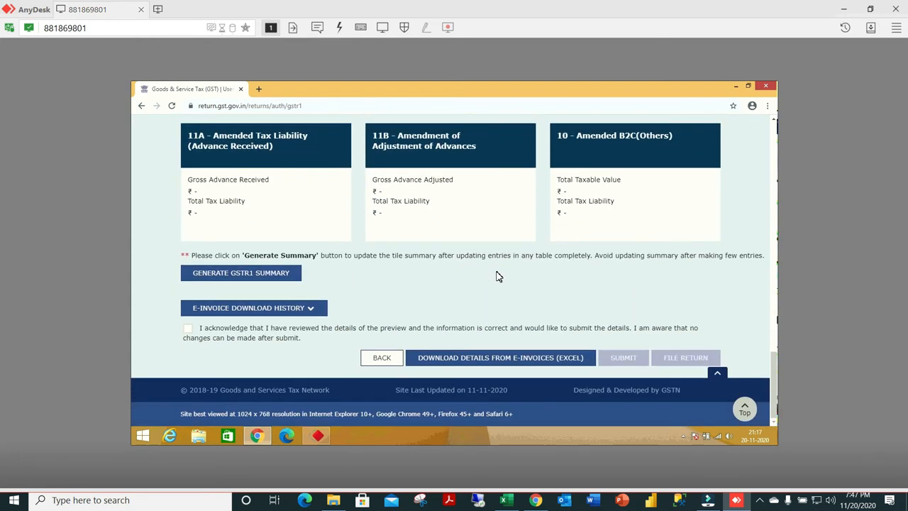
{"action": "left_click", "coordinate": [188, 330]}
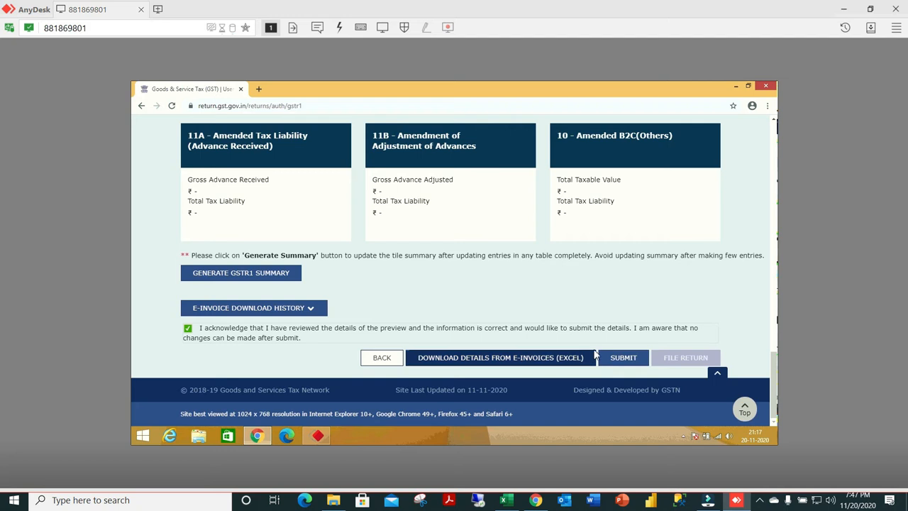
{"action": "left_click", "coordinate": [623, 358]}
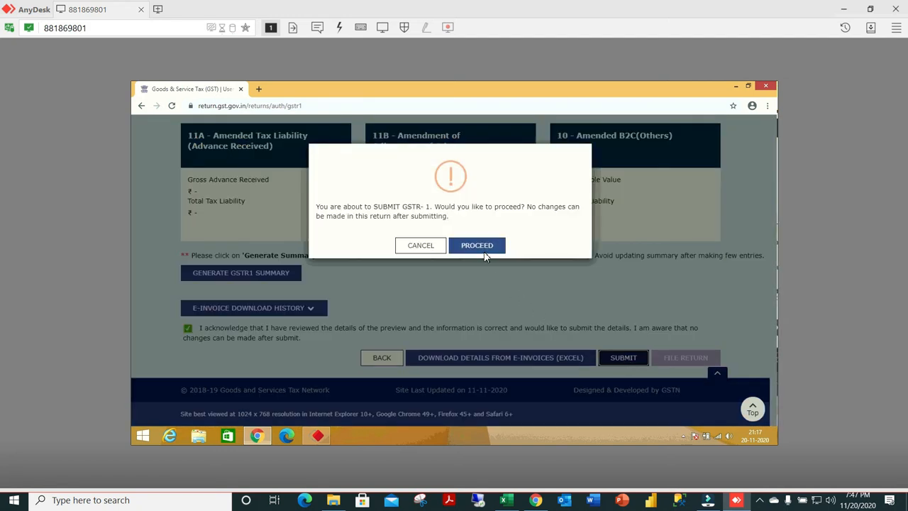
{"action": "left_click", "coordinate": [487, 252]}
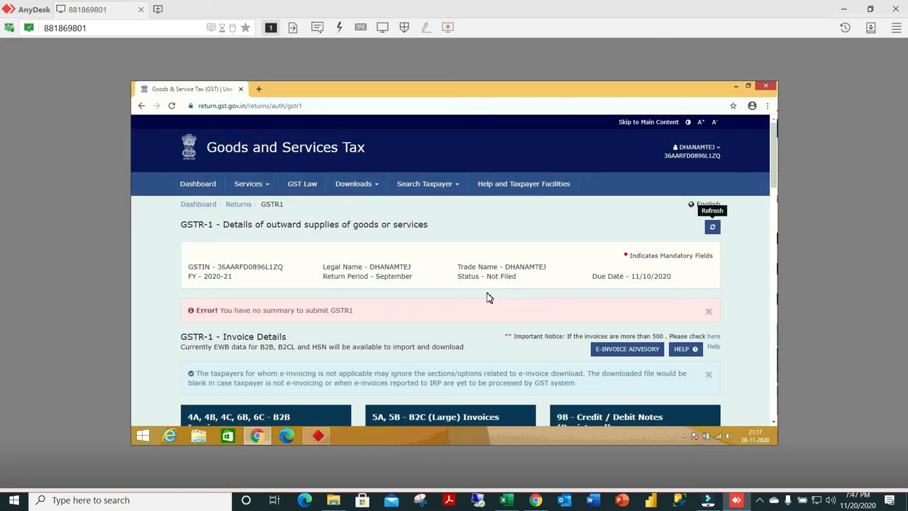
{"action": "scroll", "coordinate": [486, 297], "scroll_direction": "down", "scroll_amount": 1}
{"action": "scroll", "coordinate": [487, 298], "scroll_direction": "down", "scroll_amount": 3}
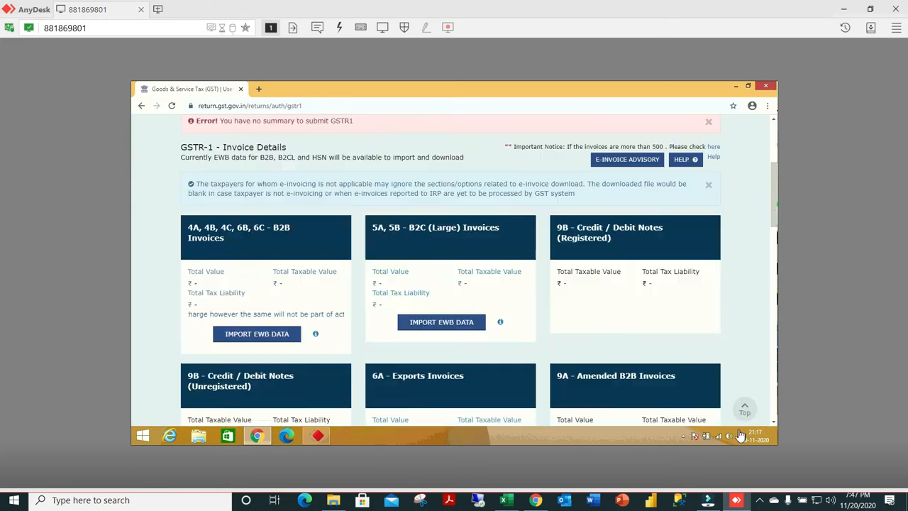
{"action": "left_click", "coordinate": [759, 499]}
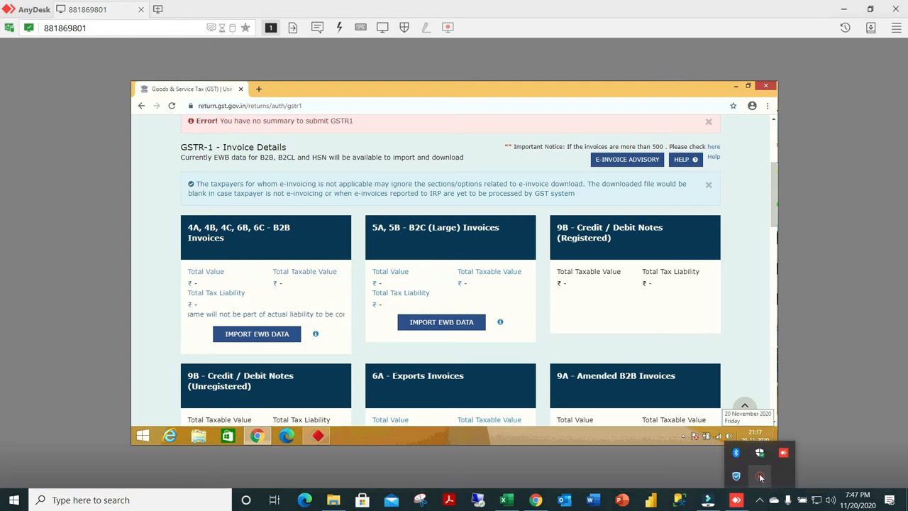
{"action": "right_click", "coordinate": [761, 480]}
{"action": "left_click", "coordinate": [784, 479]}
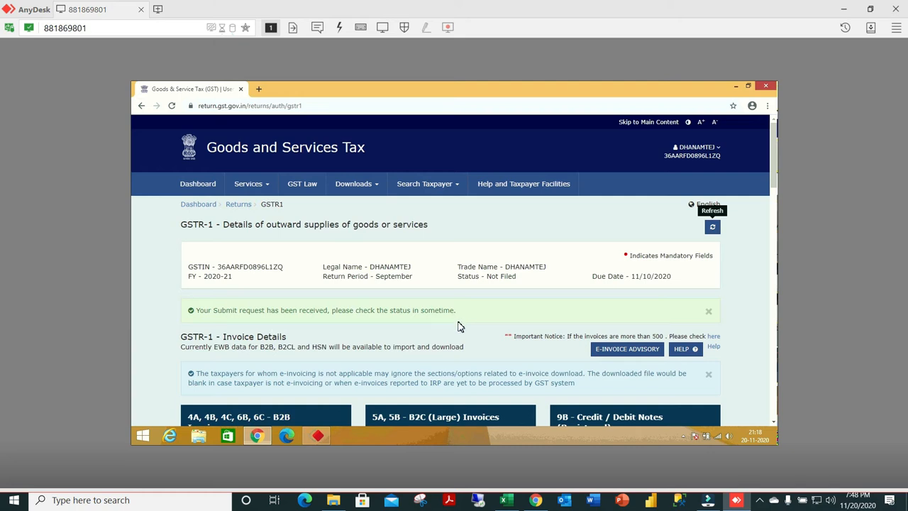
Leave the September GSTR-1 and return to the portal's main dashboard.
{"action": "scroll", "coordinate": [458, 327], "scroll_direction": "down", "scroll_amount": 1}
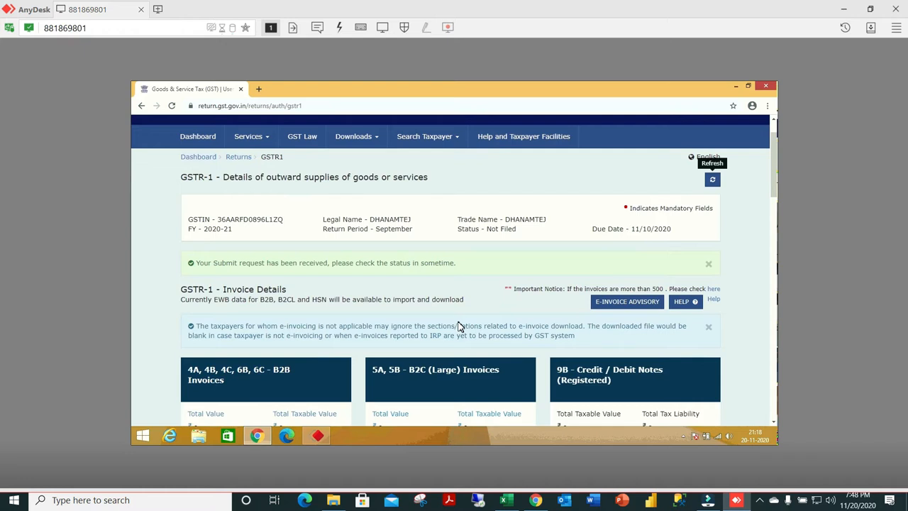
{"action": "scroll", "coordinate": [363, 276], "scroll_direction": "up", "scroll_amount": 1}
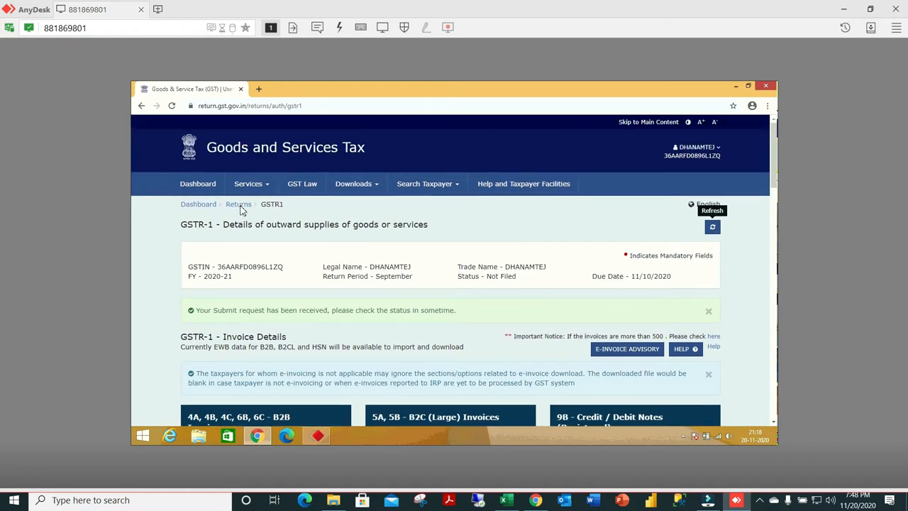
{"action": "left_click", "coordinate": [202, 208]}
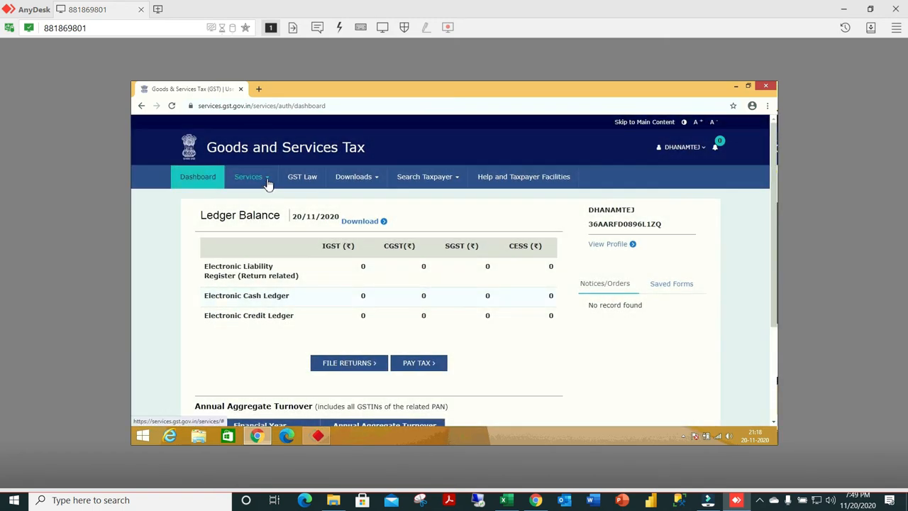
Open the Returns Dashboard and look up the September 2020-21 returns to check the GSTR-1 status.
{"action": "left_click", "coordinate": [269, 182]}
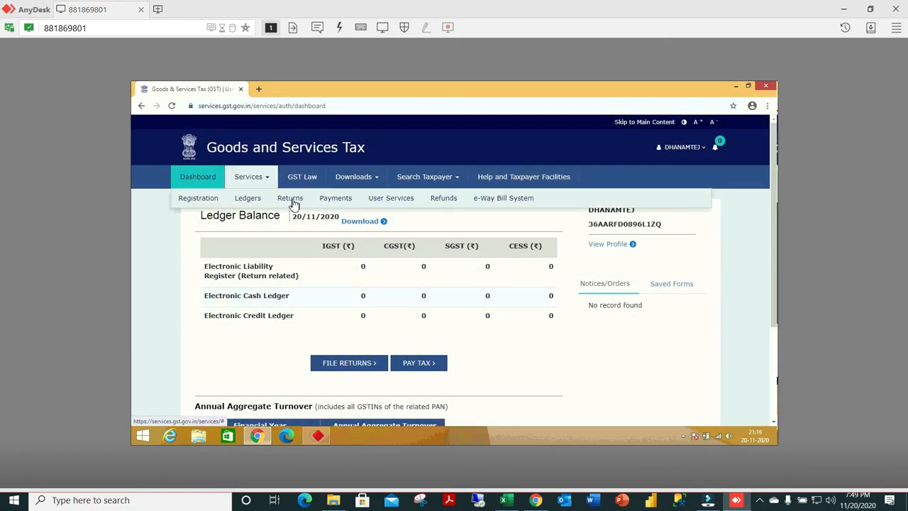
{"action": "left_click", "coordinate": [294, 204]}
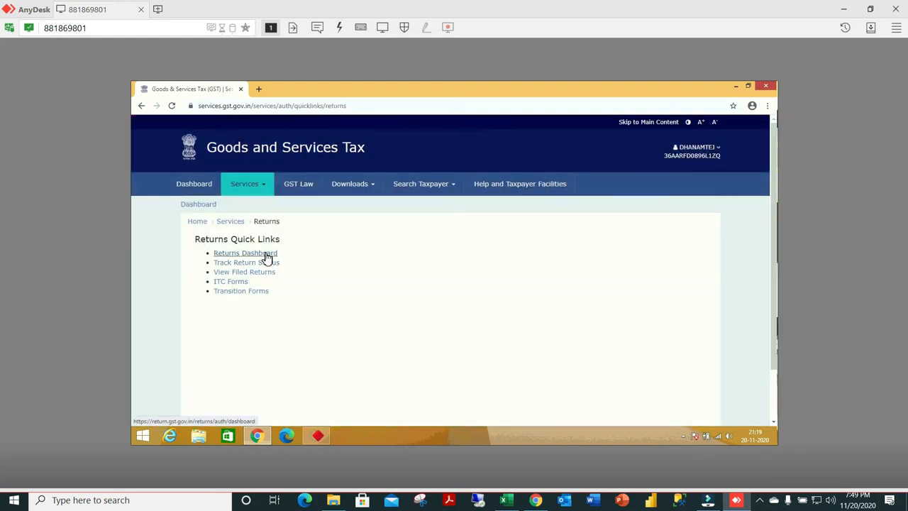
{"action": "left_click", "coordinate": [267, 256]}
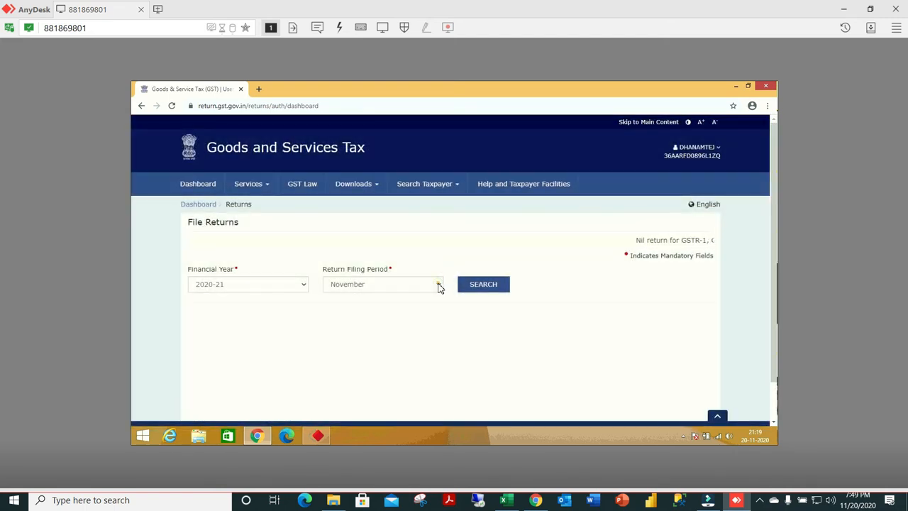
{"action": "left_click", "coordinate": [439, 285]}
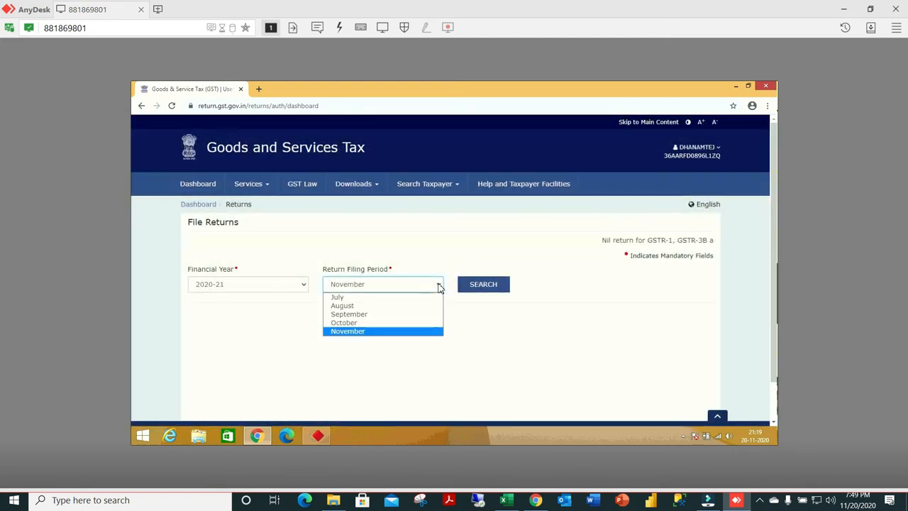
{"action": "left_click", "coordinate": [366, 314]}
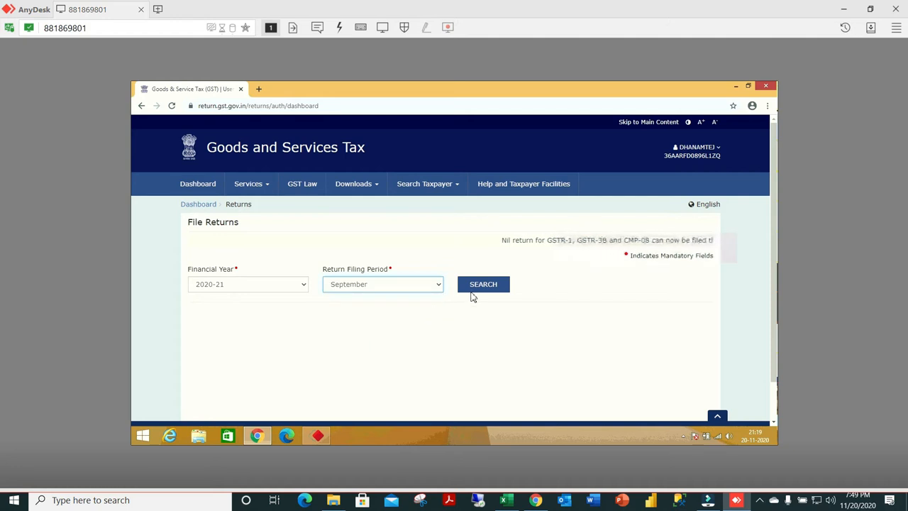
{"action": "left_click", "coordinate": [480, 287]}
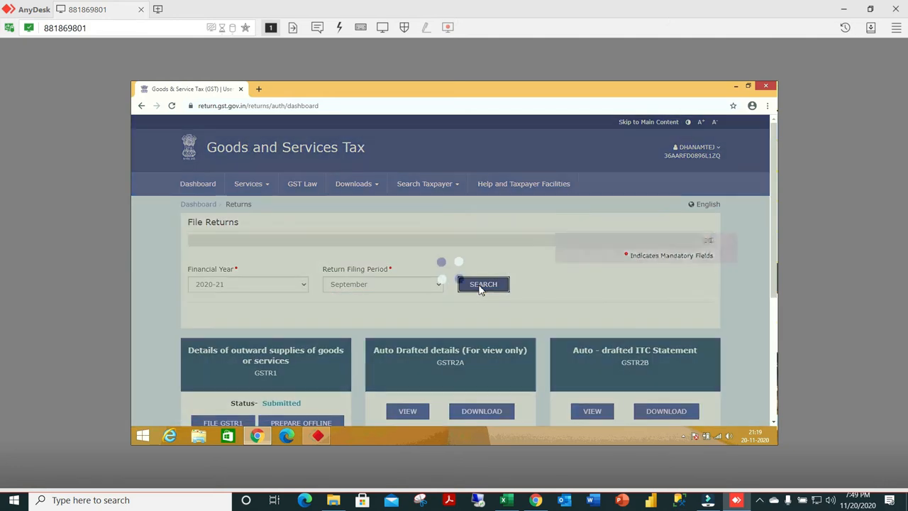
{"action": "scroll", "coordinate": [442, 300], "scroll_direction": "down", "scroll_amount": 2}
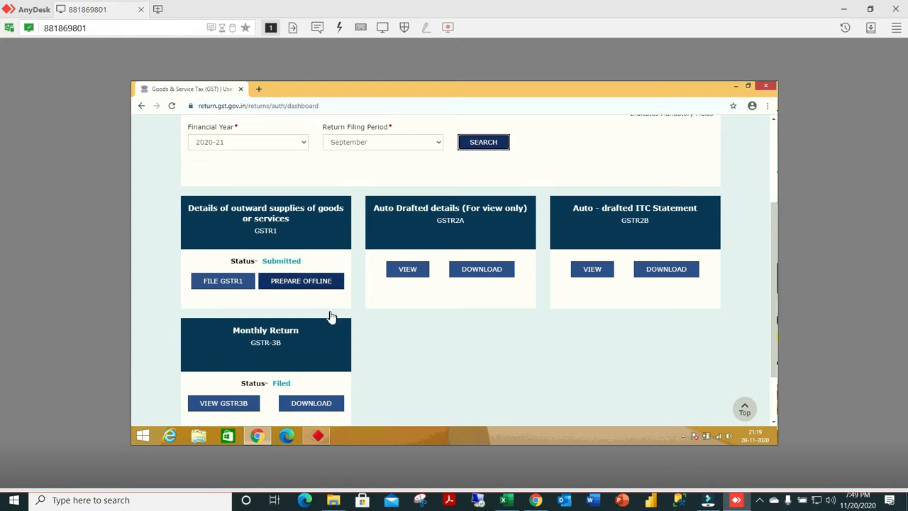
{"action": "scroll", "coordinate": [330, 317], "scroll_direction": "down", "scroll_amount": 1}
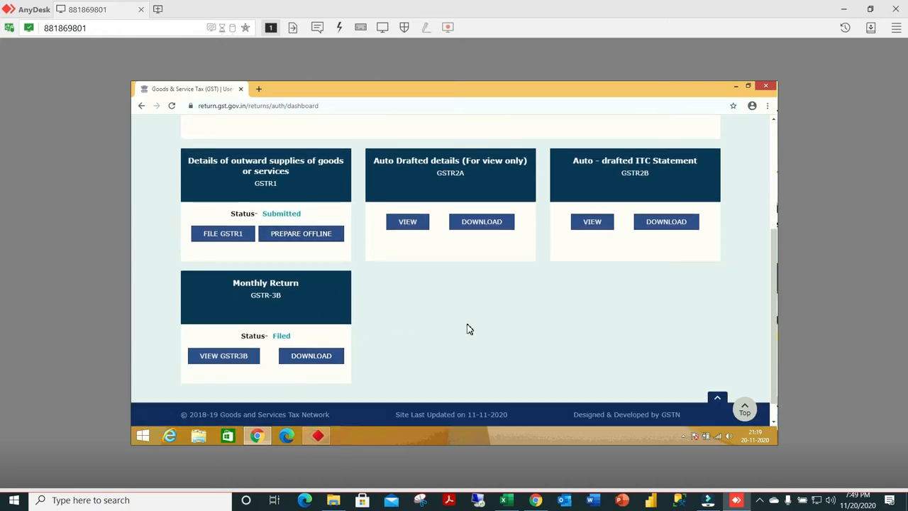
{"action": "scroll", "coordinate": [468, 328], "scroll_direction": "up", "scroll_amount": 4}
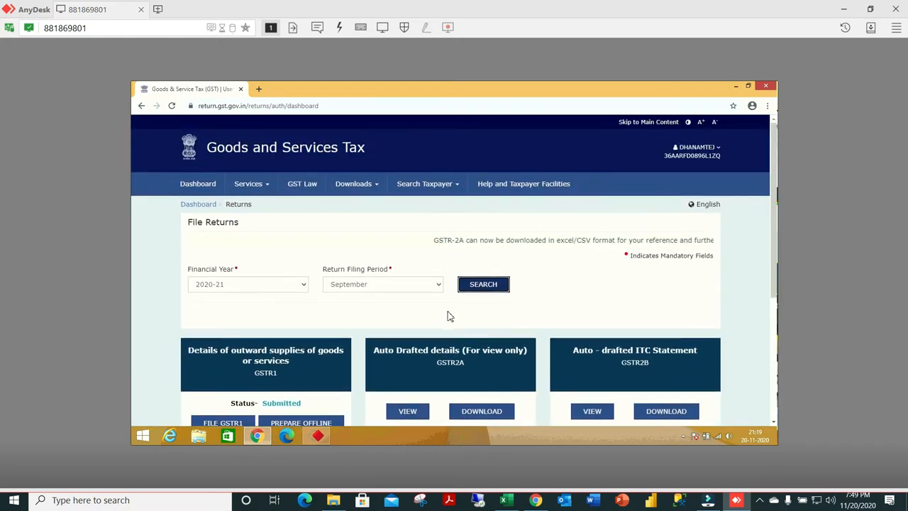
Look up the October 2020-21 returns and open the GSTR-1 for online preparation.
{"action": "left_click", "coordinate": [437, 288]}
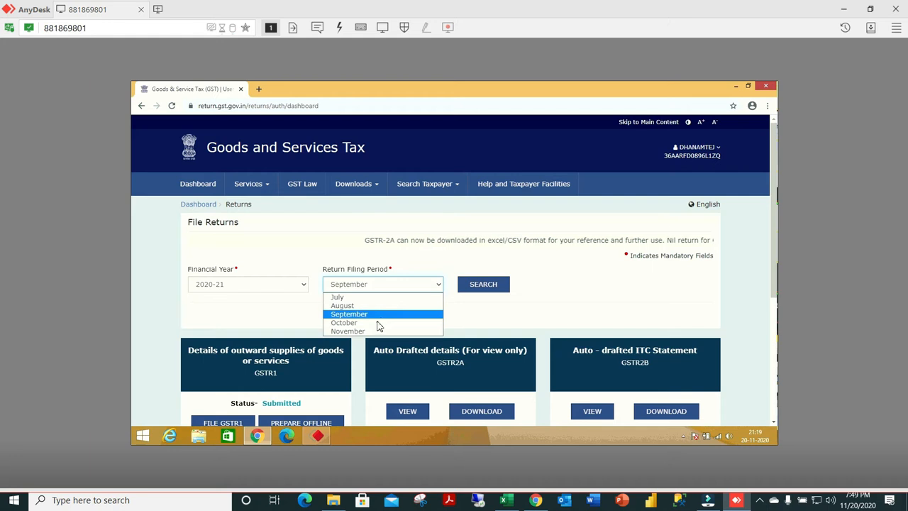
{"action": "left_click", "coordinate": [377, 322]}
{"action": "left_click", "coordinate": [476, 291]}
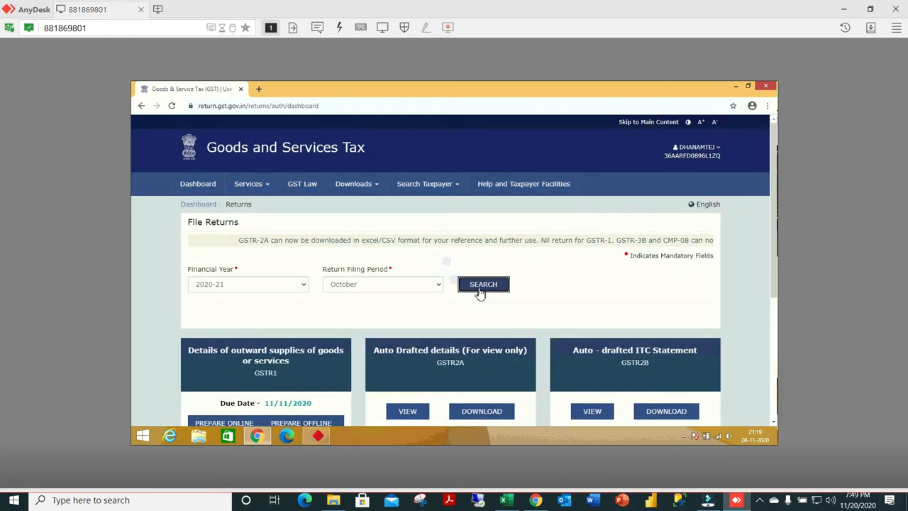
{"action": "scroll", "coordinate": [480, 291], "scroll_direction": "down", "scroll_amount": 2}
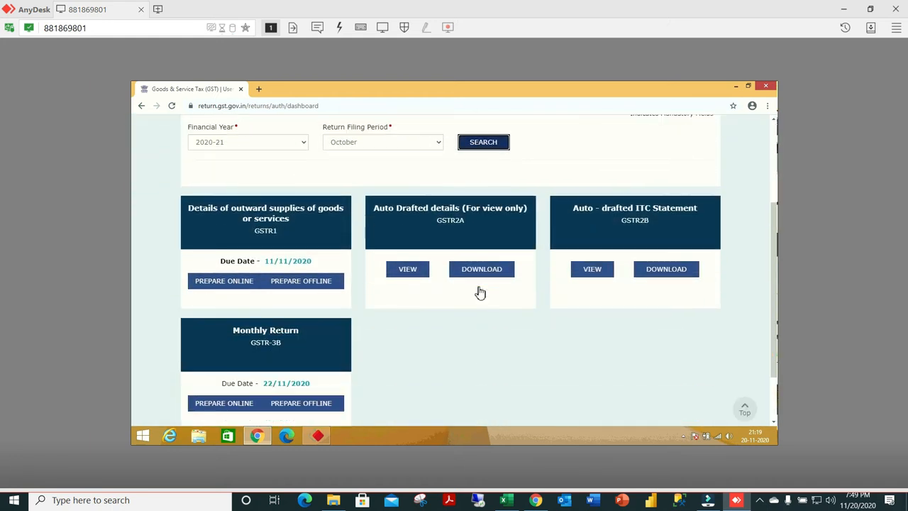
{"action": "scroll", "coordinate": [481, 291], "scroll_direction": "down", "scroll_amount": 1}
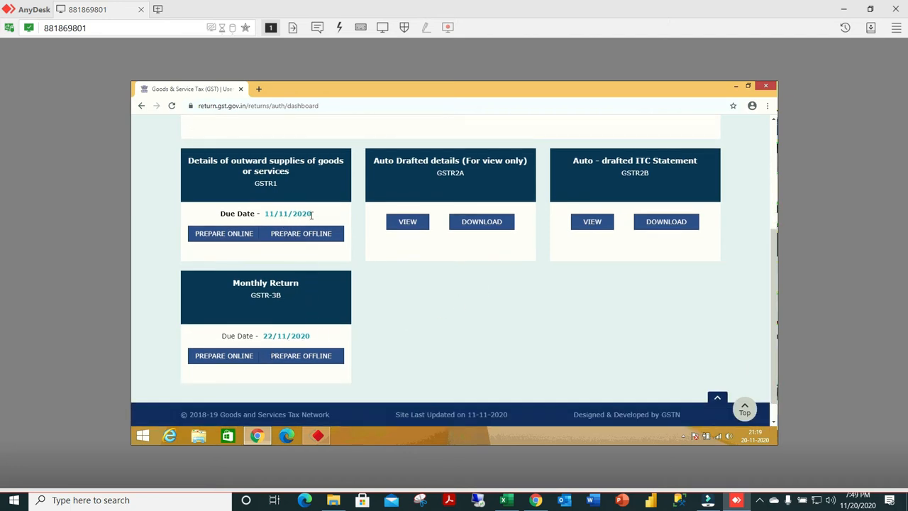
{"action": "left_click", "coordinate": [238, 242]}
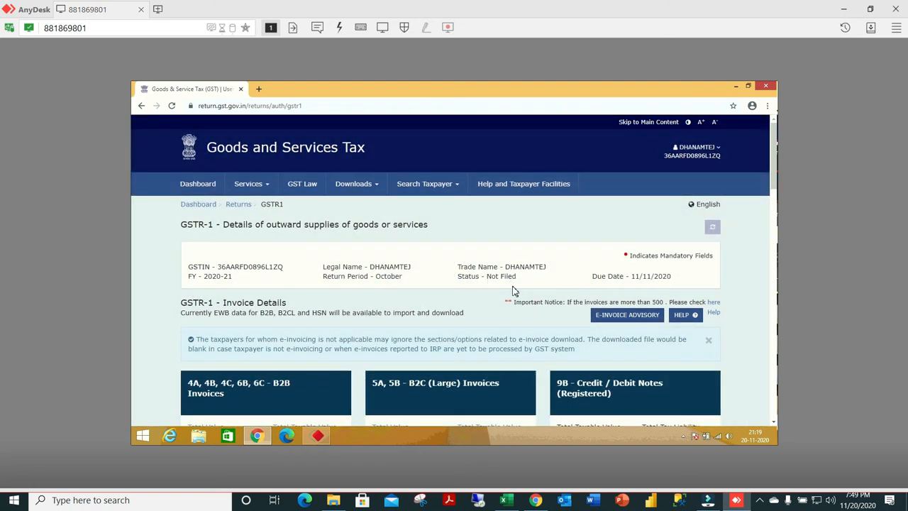
Generate the GSTR-1 summary for the October return.
{"action": "scroll", "coordinate": [514, 293], "scroll_direction": "down", "scroll_amount": 10}
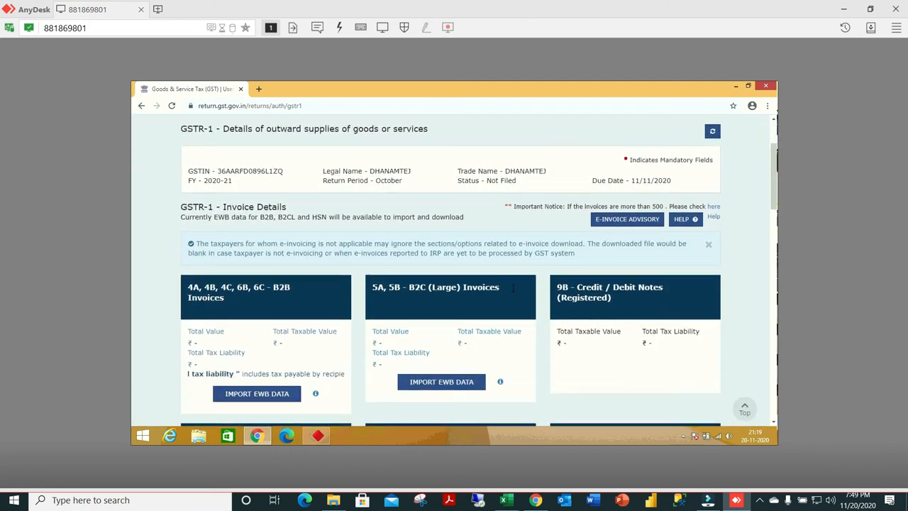
{"action": "scroll", "coordinate": [513, 291], "scroll_direction": "down", "scroll_amount": 10}
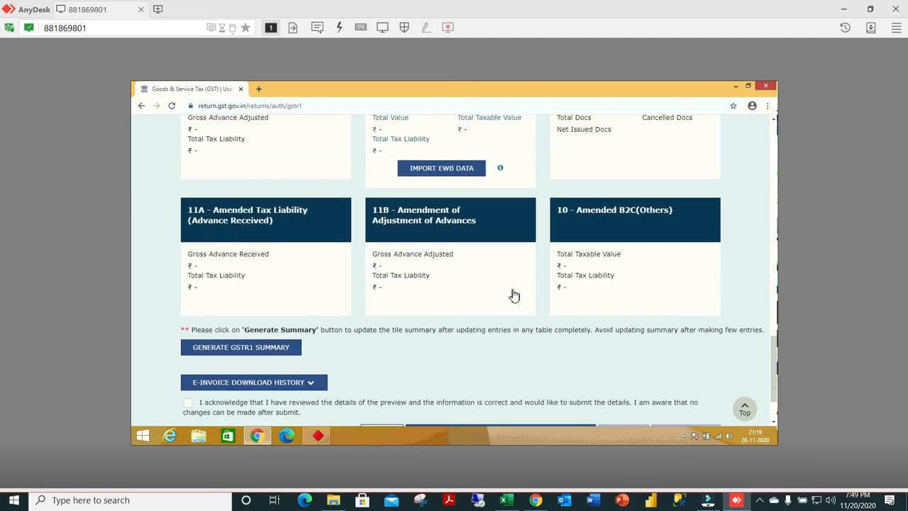
{"action": "left_click", "coordinate": [278, 278]}
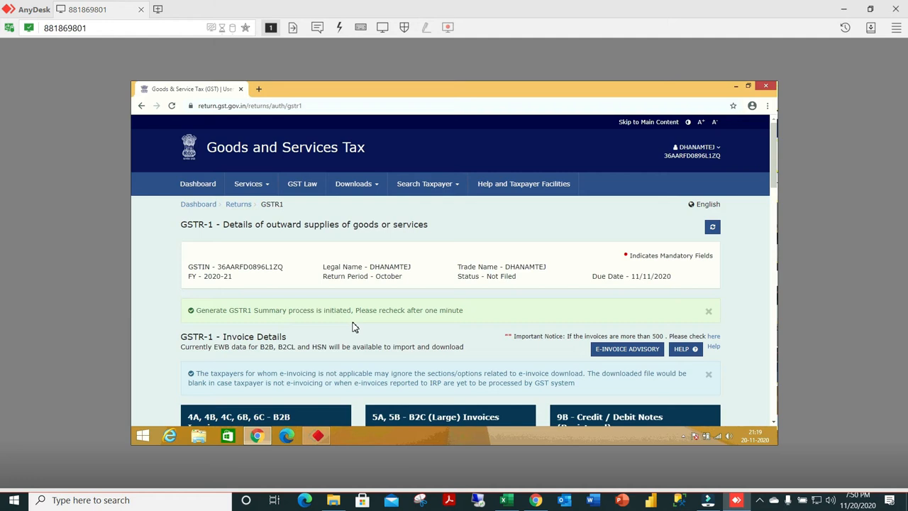
{"action": "left_click", "coordinate": [760, 498]}
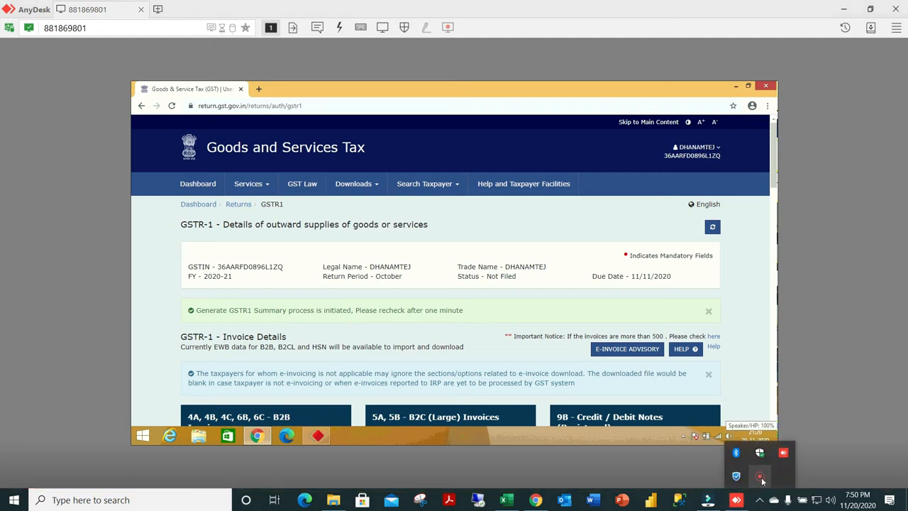
{"action": "right_click", "coordinate": [762, 482]}
{"action": "left_click", "coordinate": [784, 491]}
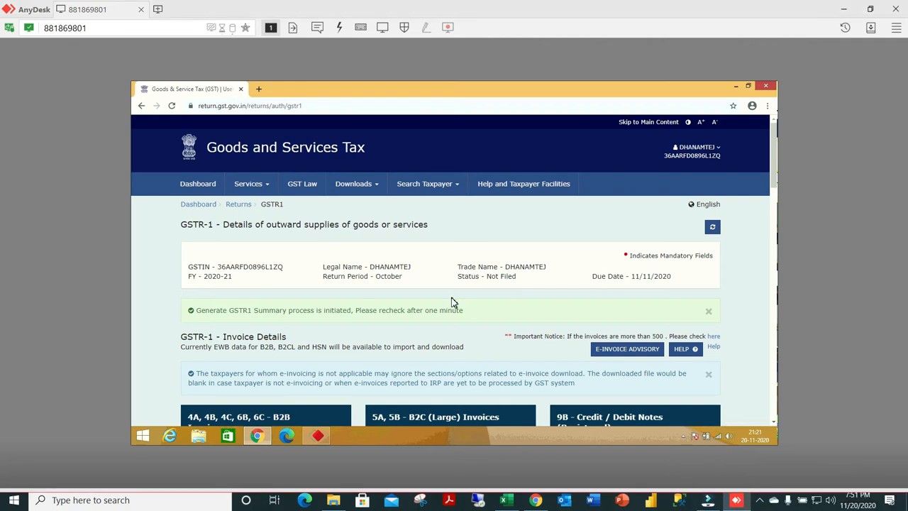
Acknowledge that the October GSTR-1 details have been reviewed, submit the return with confirmation, and refresh its status.
{"action": "scroll", "coordinate": [452, 301], "scroll_direction": "down", "scroll_amount": 3}
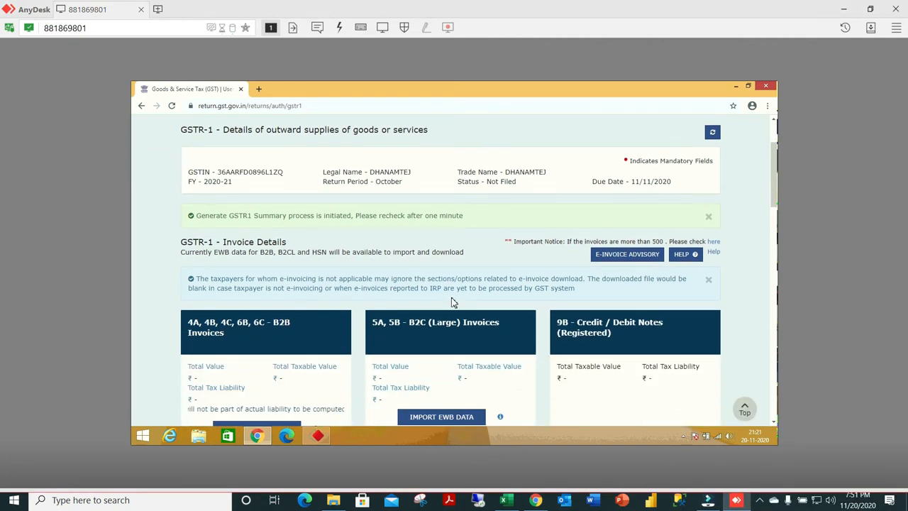
{"action": "scroll", "coordinate": [397, 300], "scroll_direction": "down", "scroll_amount": 9}
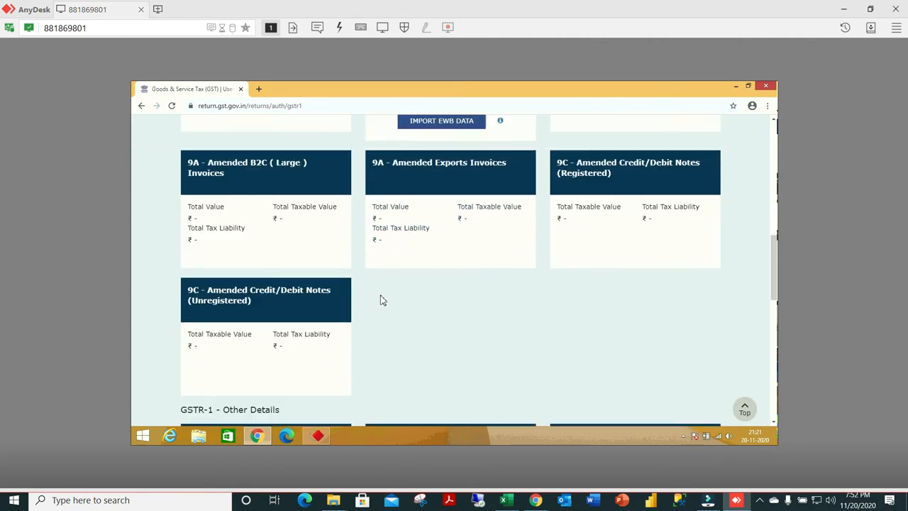
{"action": "scroll", "coordinate": [381, 300], "scroll_direction": "down", "scroll_amount": 12}
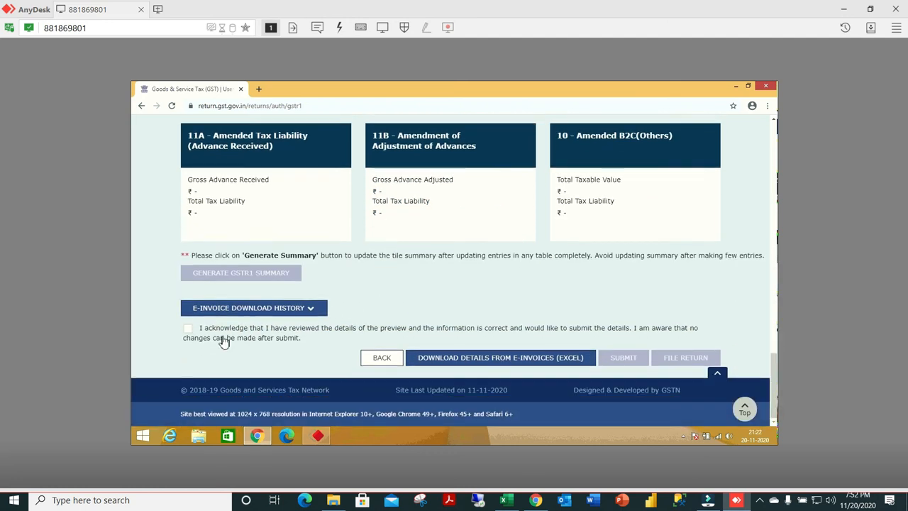
{"action": "left_click", "coordinate": [188, 329]}
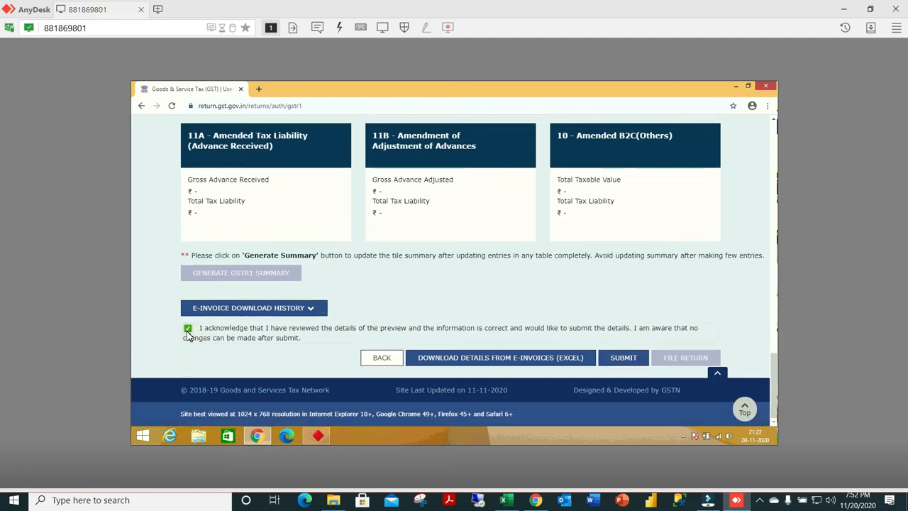
{"action": "left_click", "coordinate": [625, 359]}
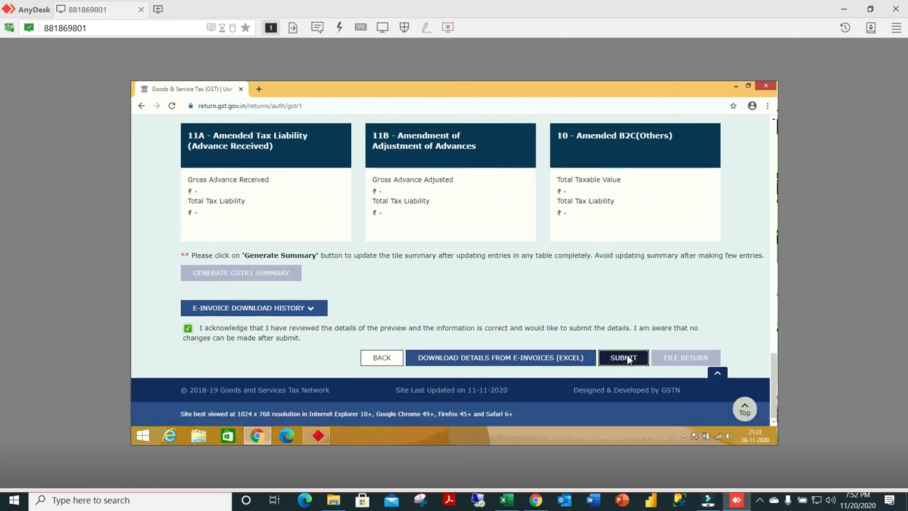
{"action": "left_click", "coordinate": [479, 251]}
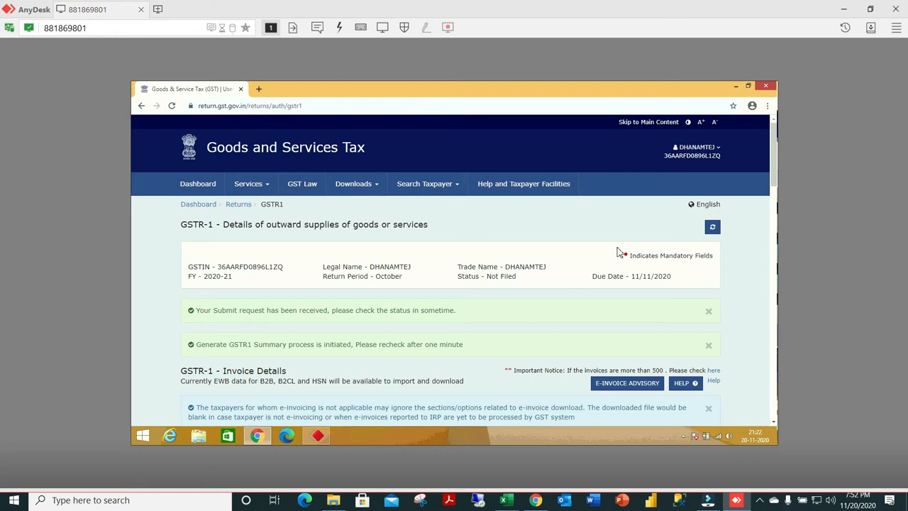
{"action": "left_click", "coordinate": [714, 227]}
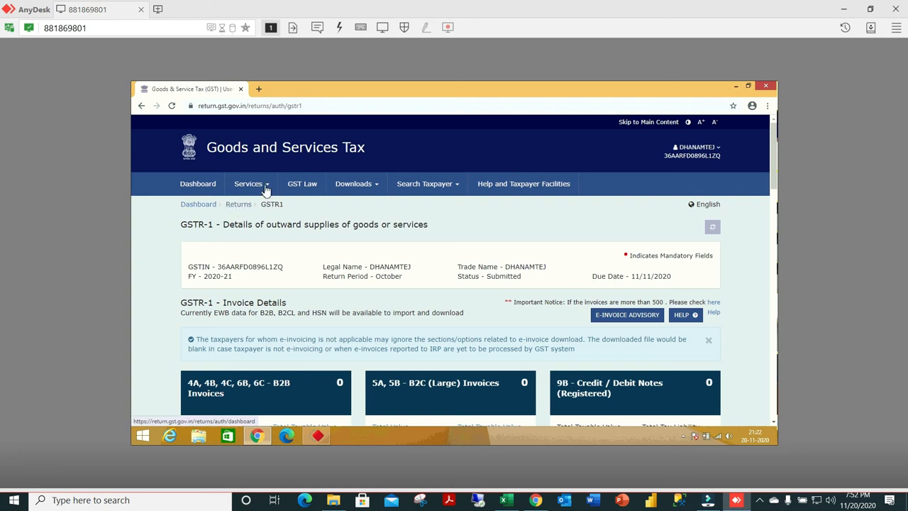
Return to the Returns Dashboard and look up the October 2020-21 returns to check the GSTR-1 status.
{"action": "left_click", "coordinate": [262, 186]}
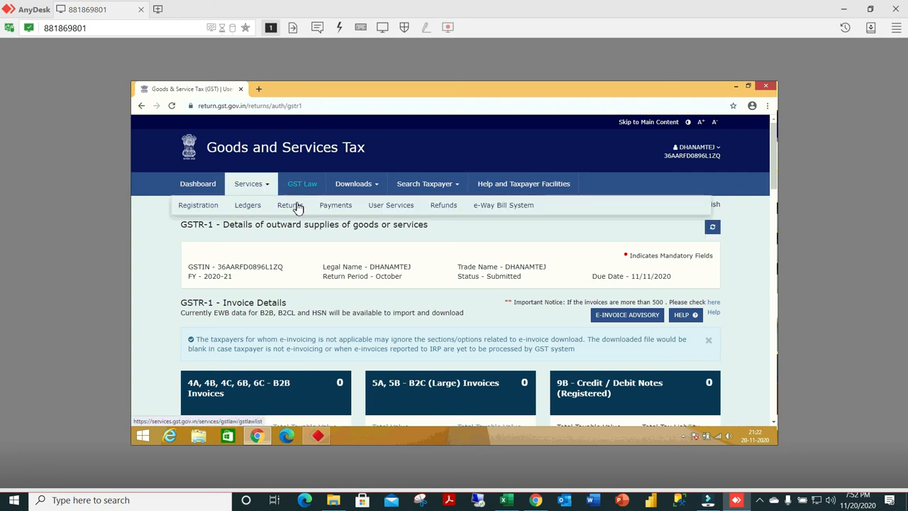
{"action": "left_click", "coordinate": [295, 207]}
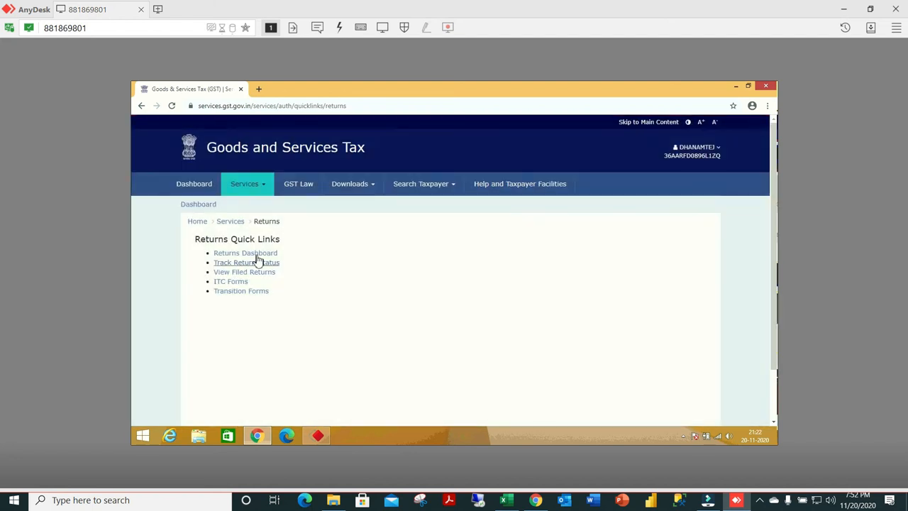
{"action": "left_click", "coordinate": [257, 256]}
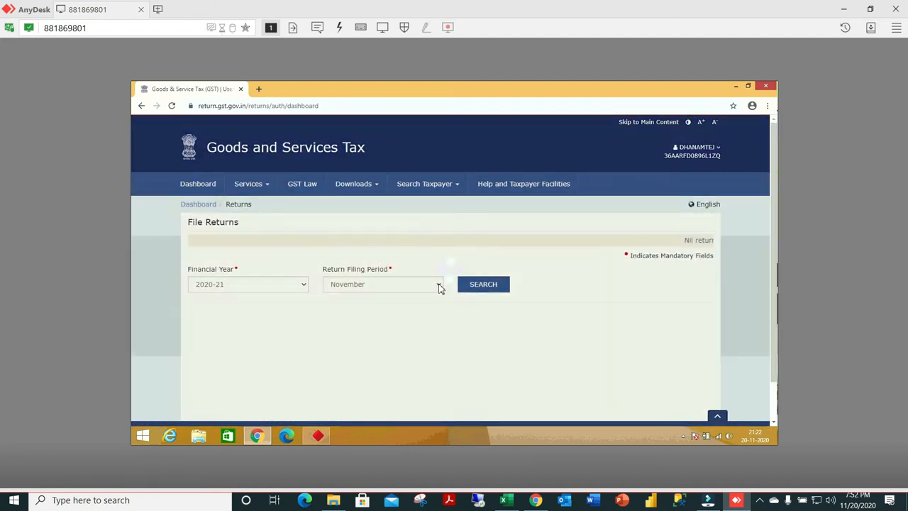
{"action": "left_click", "coordinate": [438, 283]}
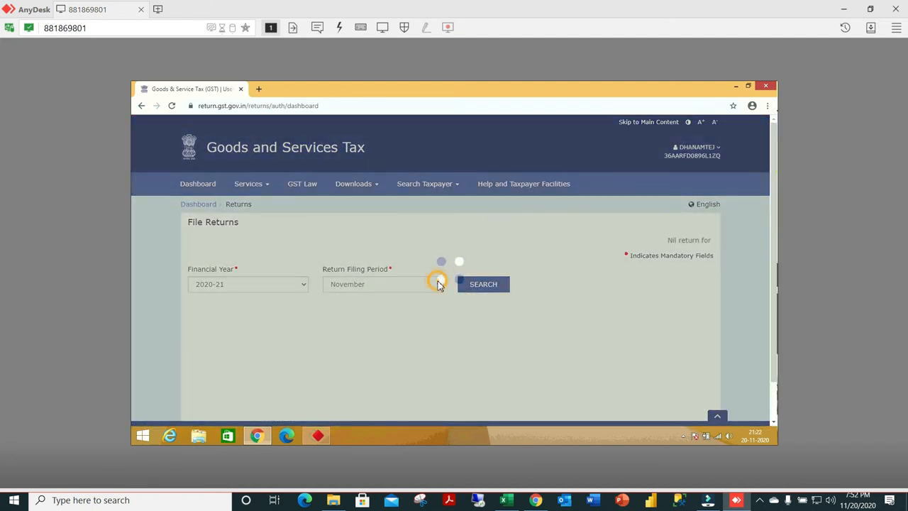
{"action": "left_click", "coordinate": [437, 284]}
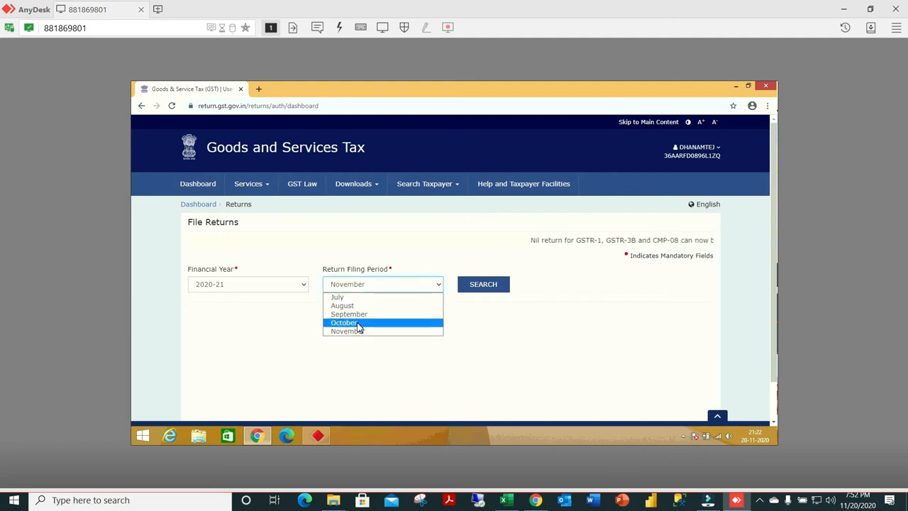
{"action": "left_click", "coordinate": [358, 324]}
{"action": "left_click", "coordinate": [490, 284]}
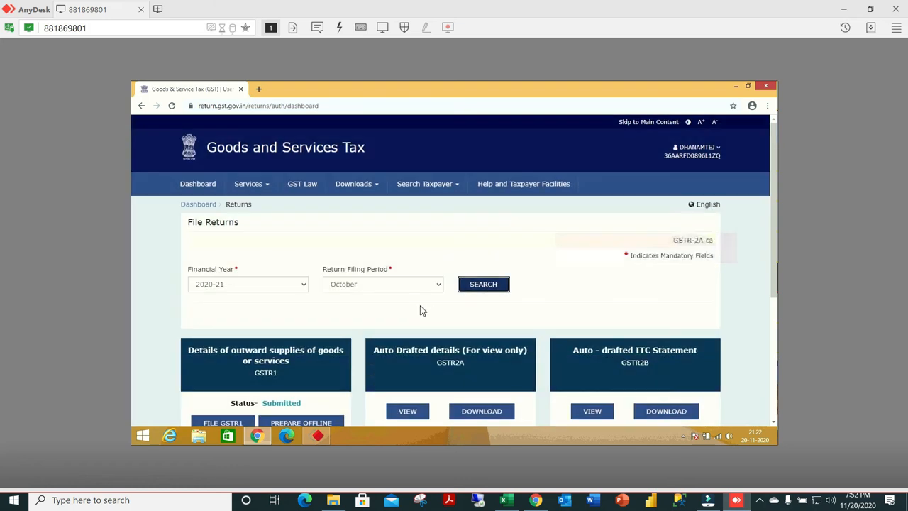
Open the October GSTR-3B monthly return for online preparation, then switch to the YouTube page on GSTR-3B nil return filing.
{"action": "scroll", "coordinate": [388, 304], "scroll_direction": "down", "scroll_amount": 3}
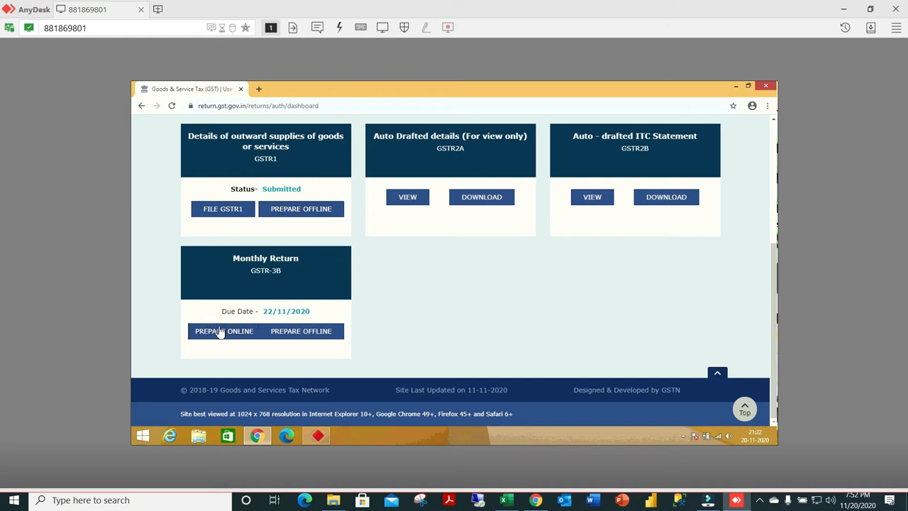
{"action": "left_click", "coordinate": [242, 334]}
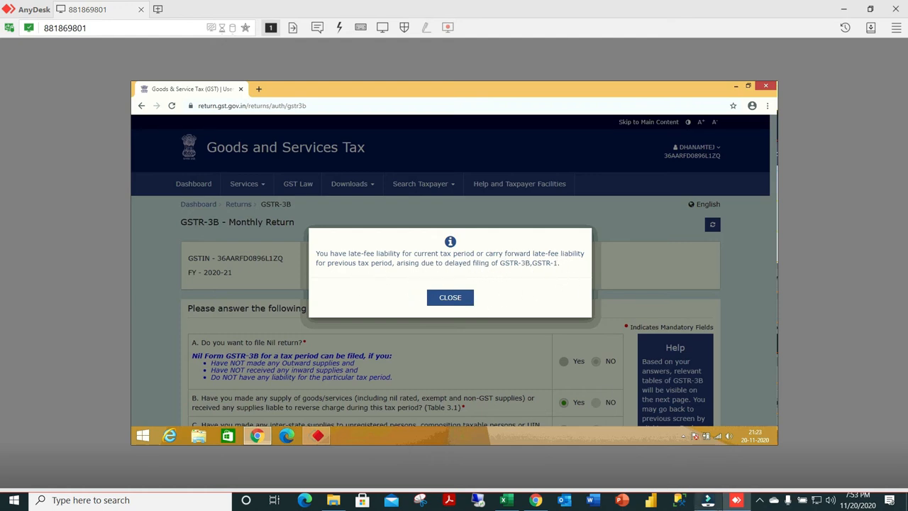
{"action": "left_click", "coordinate": [743, 502]}
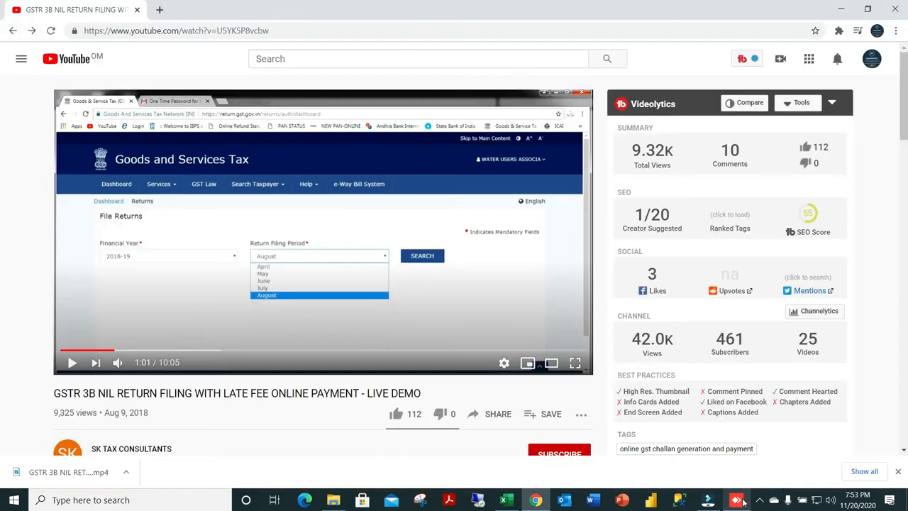
Switch back to the AnyDesk remote session where the October GSTR-3B return is open.
{"action": "left_click", "coordinate": [745, 502]}
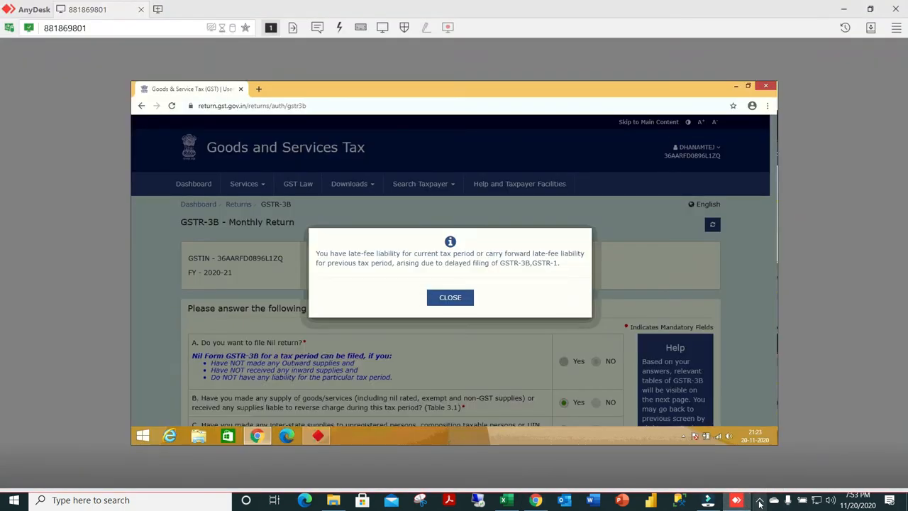
{"action": "left_click", "coordinate": [759, 500]}
{"action": "right_click", "coordinate": [759, 478]}
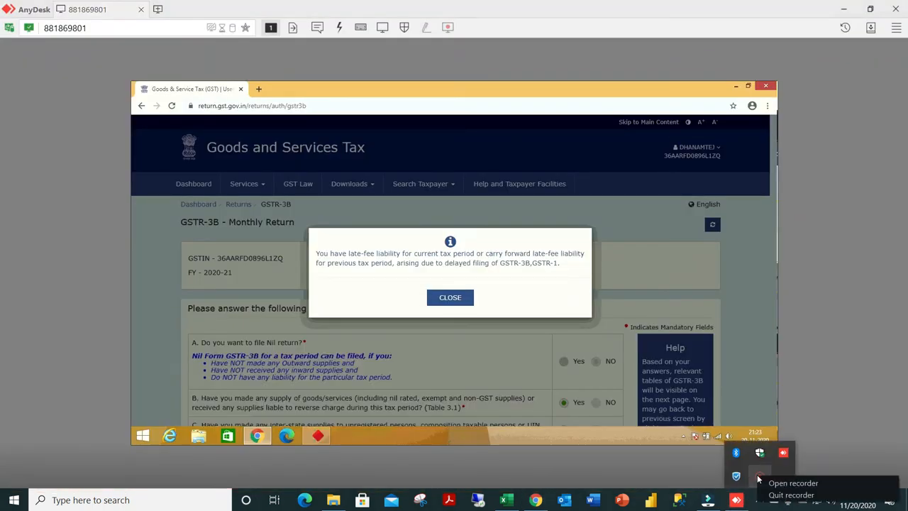
{"action": "left_click", "coordinate": [763, 481]}
{"action": "left_click", "coordinate": [750, 479]}
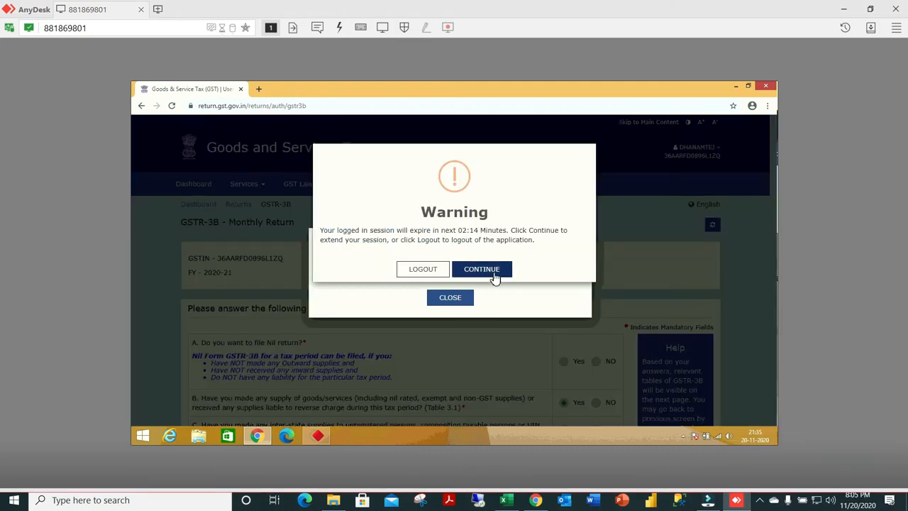
Extend the expiring GST portal session and dismiss the late-fee liability notice.
{"action": "left_click", "coordinate": [495, 277]}
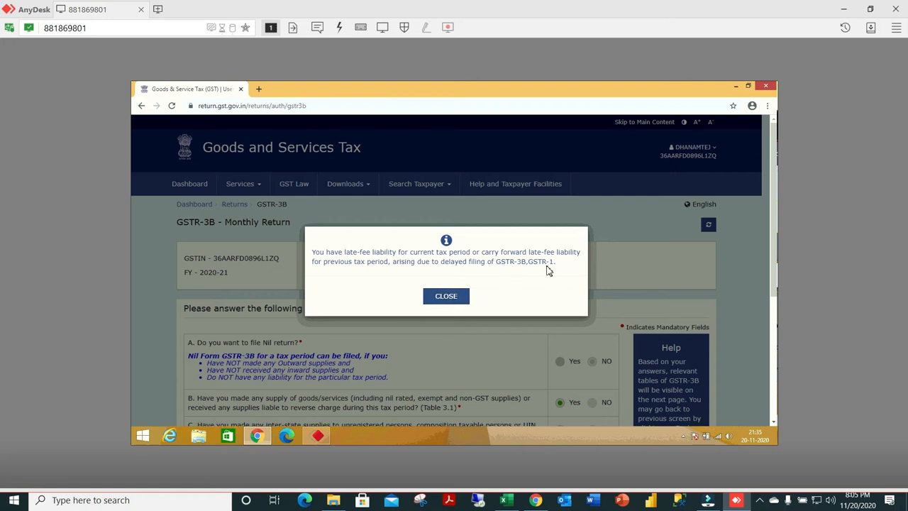
{"action": "left_click", "coordinate": [452, 296]}
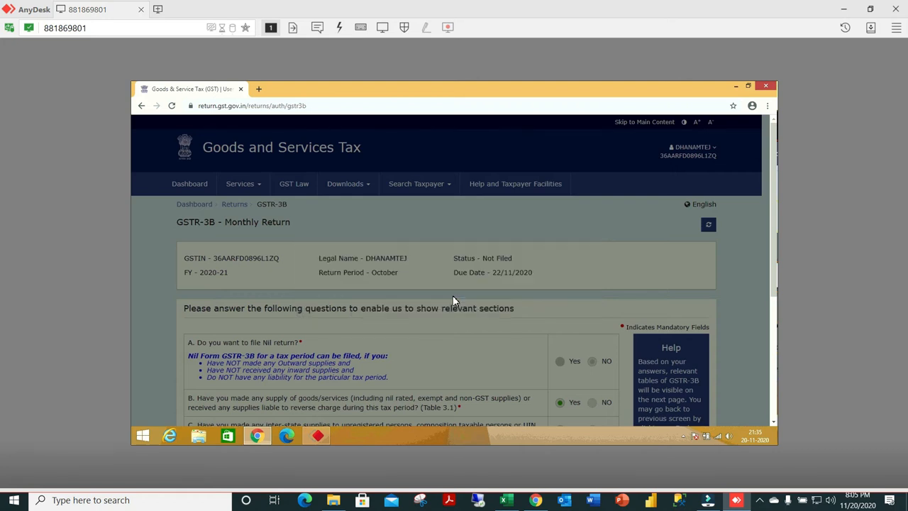
Answer No to GSTR-3B questions B, C and D on supplies made, inter-state supplies and input tax credit.
{"action": "scroll", "coordinate": [417, 297], "scroll_direction": "down", "scroll_amount": 1}
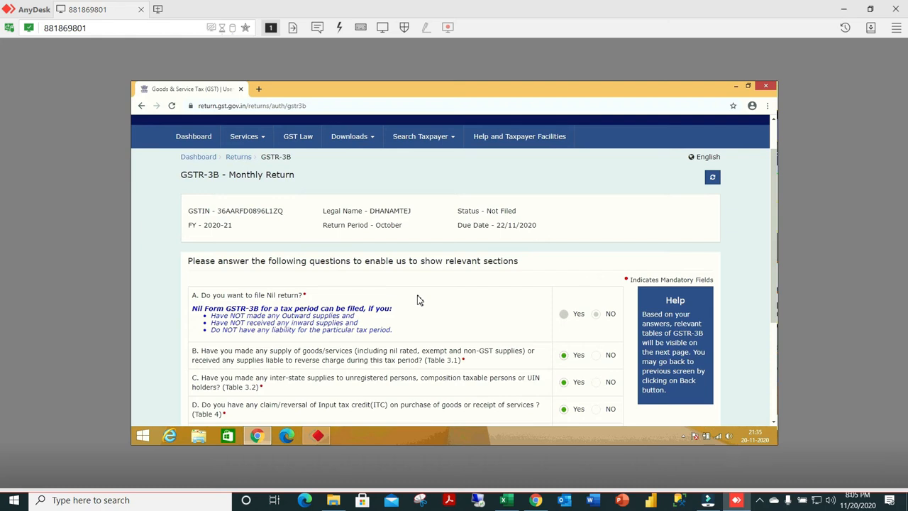
{"action": "scroll", "coordinate": [417, 300], "scroll_direction": "down", "scroll_amount": 2}
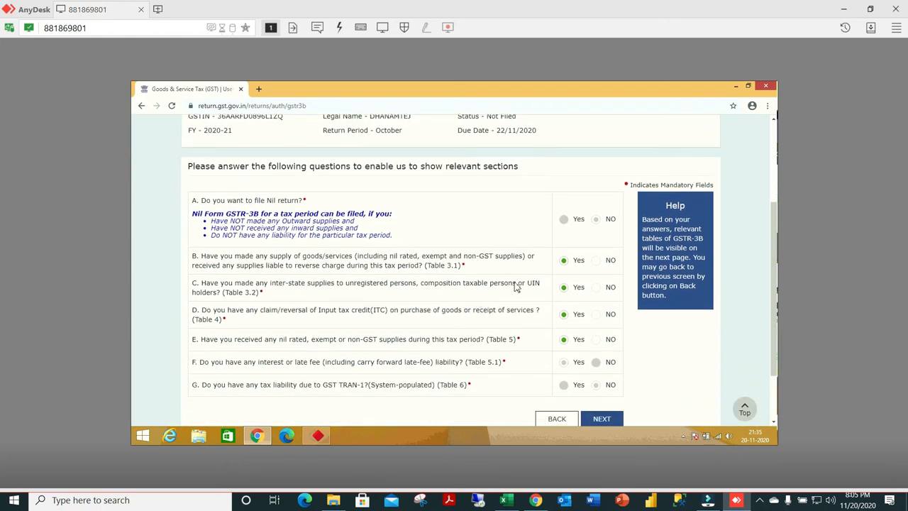
{"action": "left_click", "coordinate": [598, 263]}
{"action": "left_click", "coordinate": [598, 315]}
{"action": "left_click", "coordinate": [759, 499]}
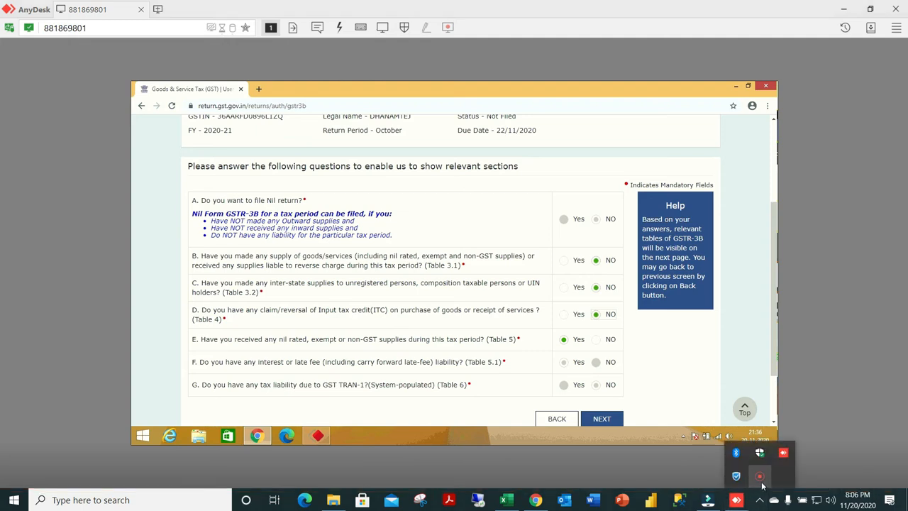
{"action": "right_click", "coordinate": [761, 484]}
{"action": "left_click", "coordinate": [780, 490]}
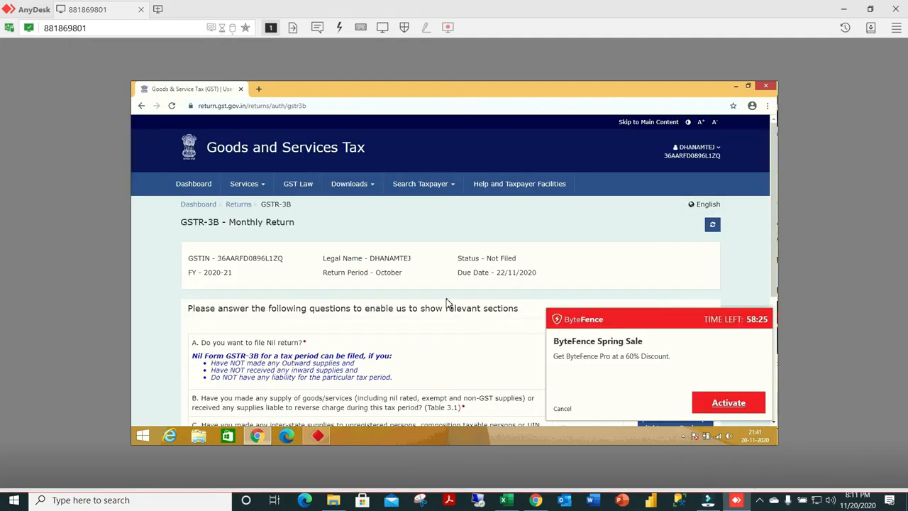
Dismiss the ByteFence offer, answer No to GSTR-3B questions B to E, and proceed past the system generated summary.
{"action": "scroll", "coordinate": [447, 303], "scroll_direction": "down", "scroll_amount": 3}
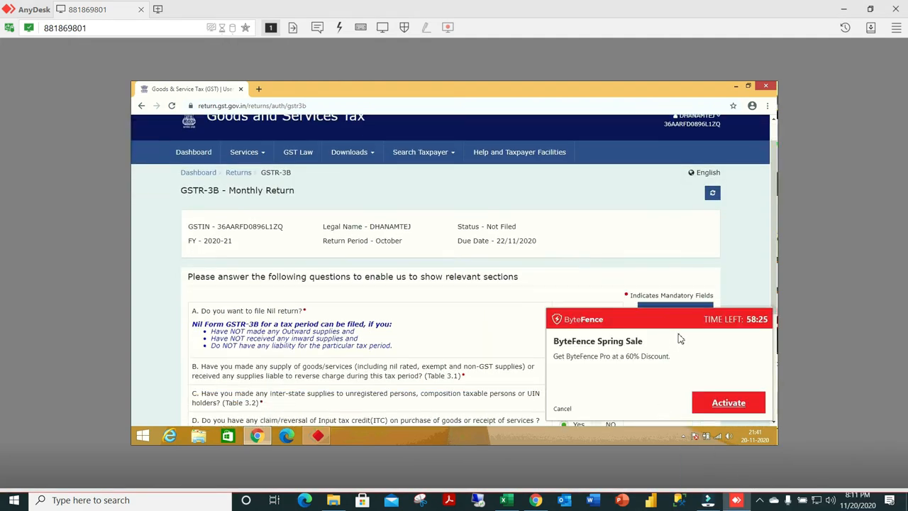
{"action": "left_click", "coordinate": [562, 410]}
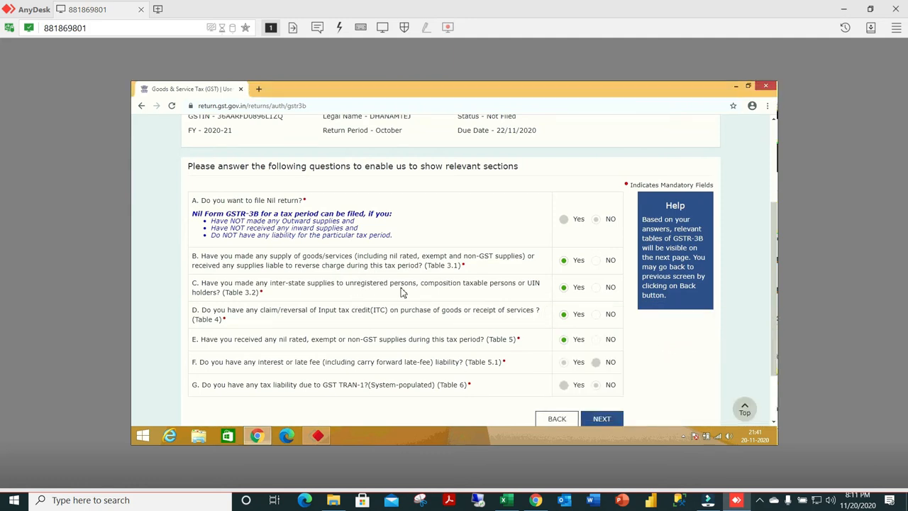
{"action": "scroll", "coordinate": [471, 296], "scroll_direction": "up", "scroll_amount": 2}
{"action": "scroll", "coordinate": [518, 290], "scroll_direction": "down", "scroll_amount": 3}
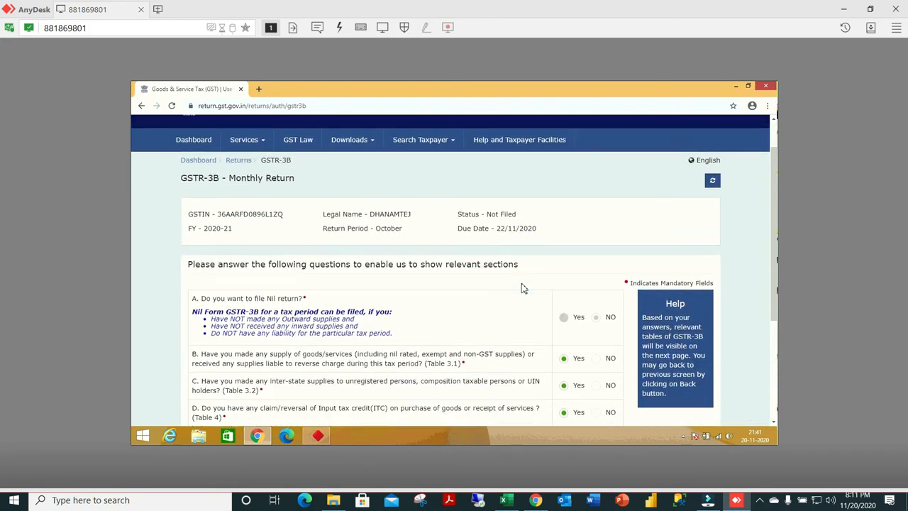
{"action": "left_click", "coordinate": [597, 214]}
{"action": "left_click", "coordinate": [596, 240]}
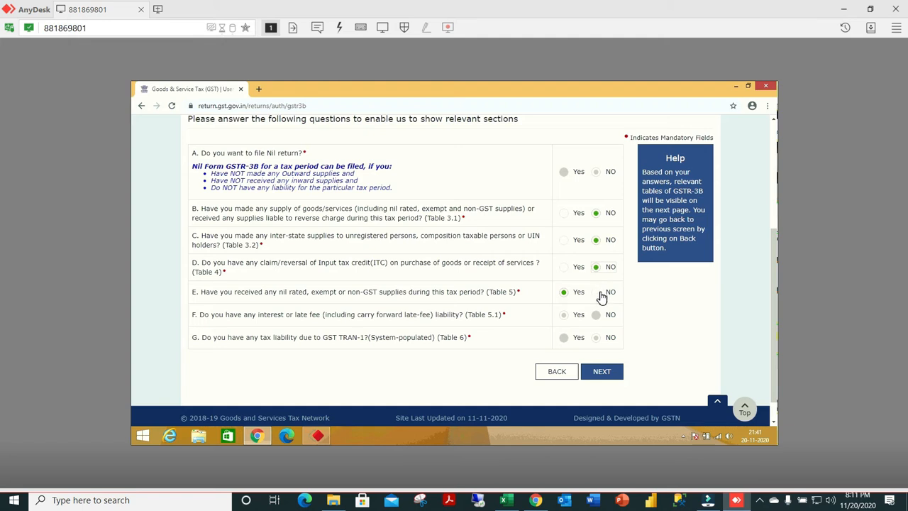
{"action": "left_click", "coordinate": [598, 294]}
{"action": "left_click", "coordinate": [612, 372]}
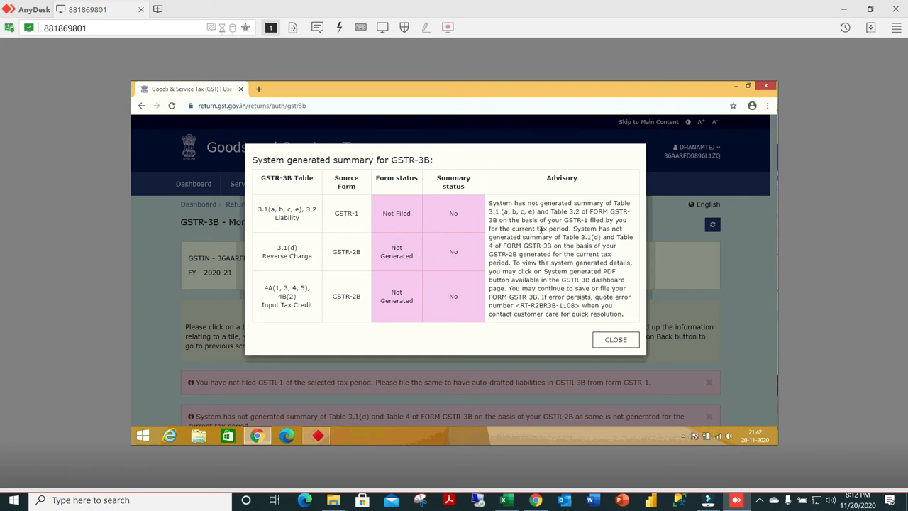
{"action": "left_click", "coordinate": [613, 341]}
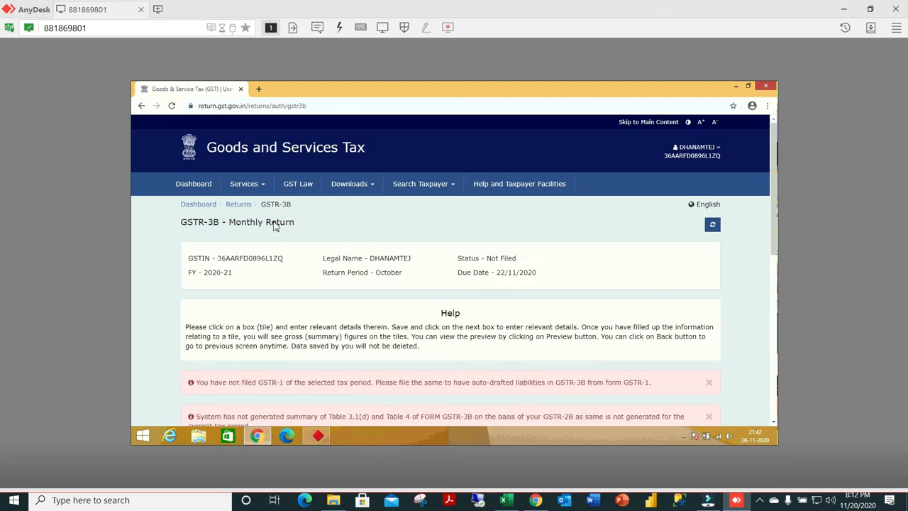
Open the Returns Dashboard again and search the October 2020-21 returns to check the GSTR-1 status.
{"action": "left_click", "coordinate": [263, 186]}
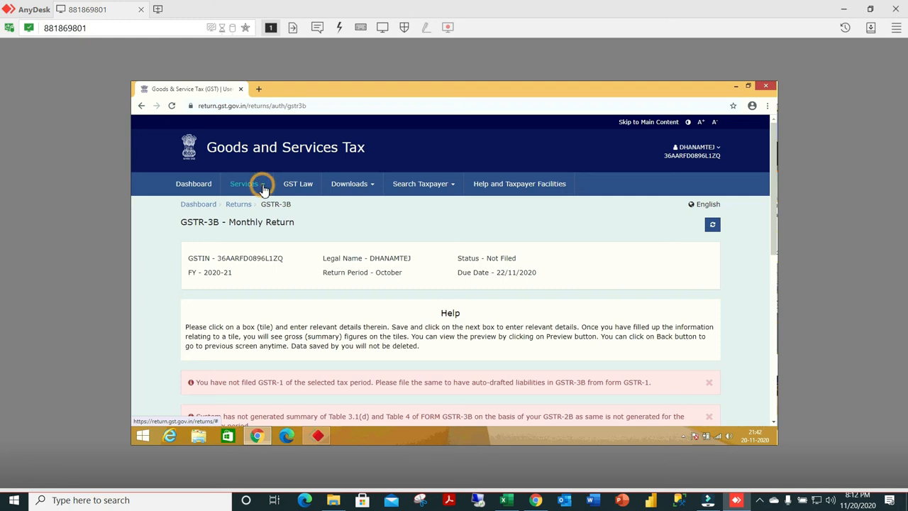
{"action": "left_click", "coordinate": [278, 206]}
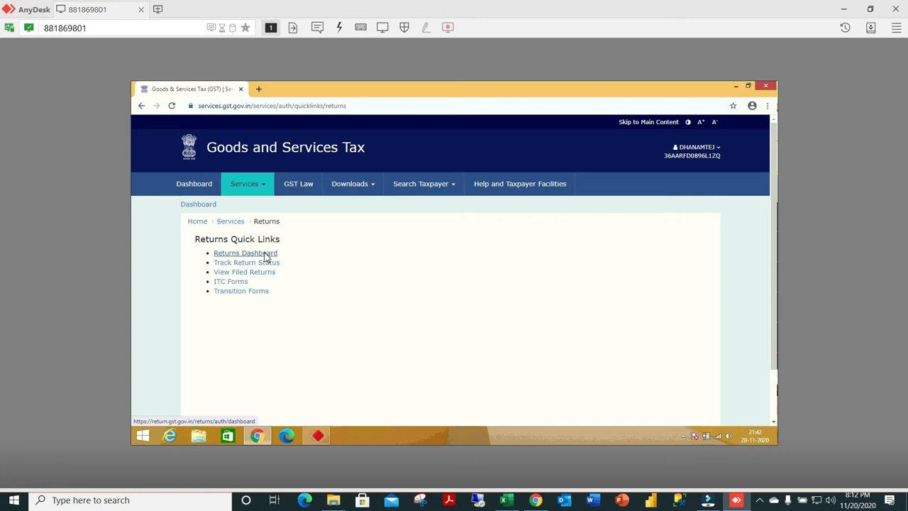
{"action": "left_click", "coordinate": [264, 256]}
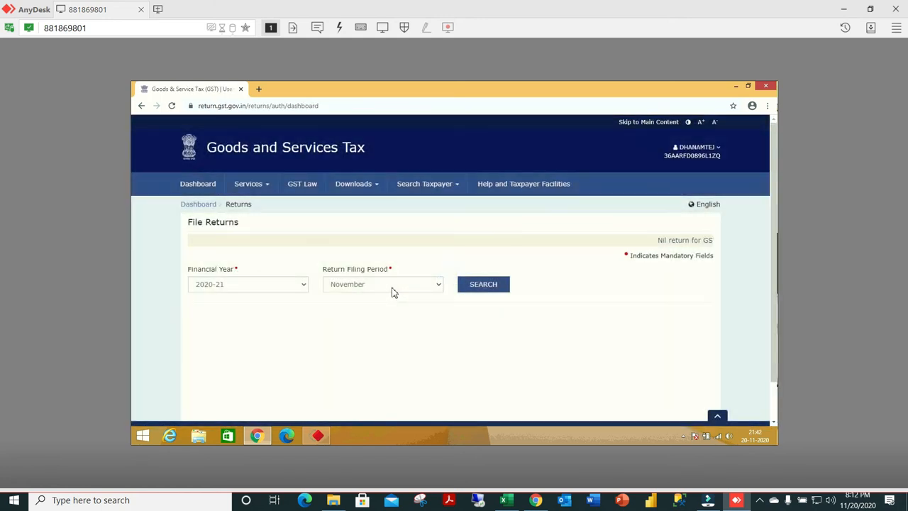
{"action": "left_click", "coordinate": [395, 290]}
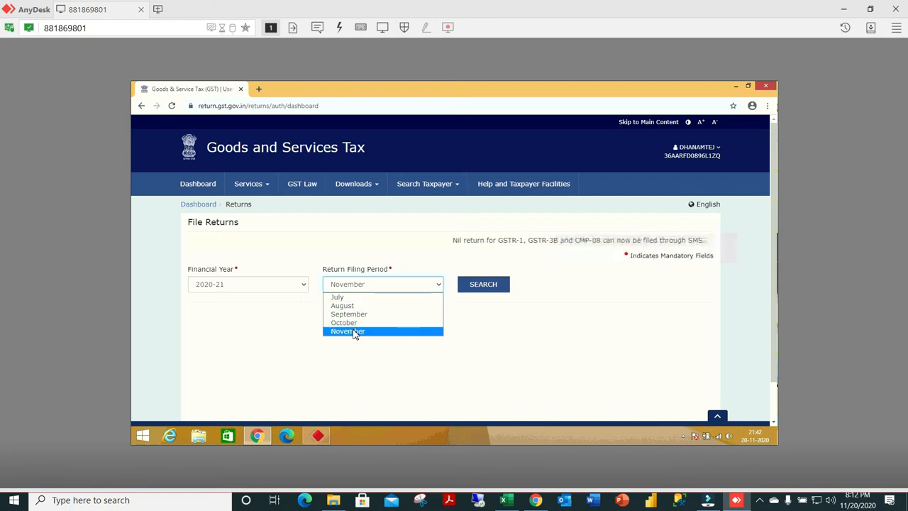
{"action": "left_click", "coordinate": [355, 332]}
{"action": "left_click", "coordinate": [415, 284]}
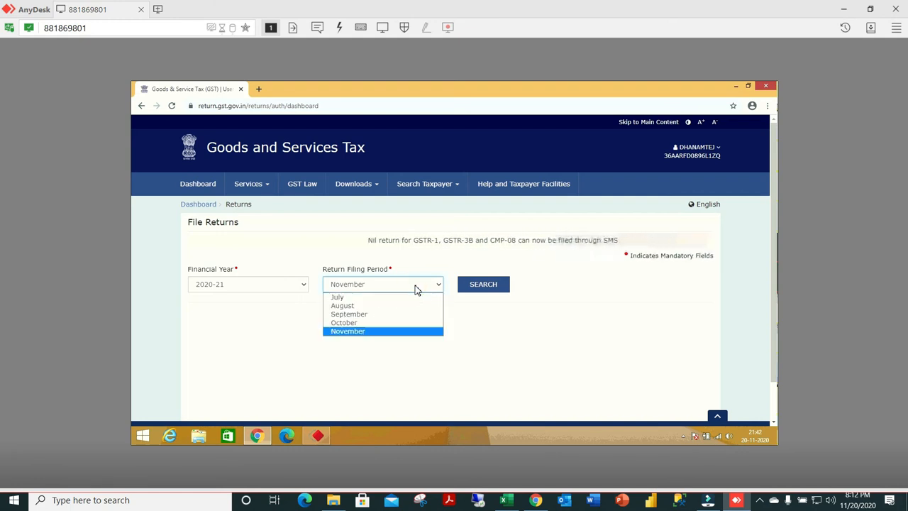
{"action": "left_click", "coordinate": [359, 322]}
{"action": "left_click", "coordinate": [482, 284]}
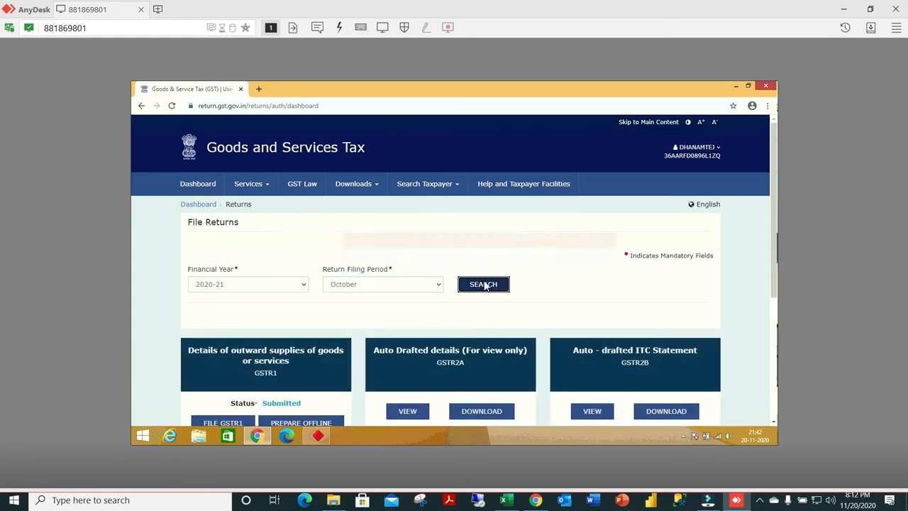
{"action": "scroll", "coordinate": [319, 379], "scroll_direction": "down", "scroll_amount": 3}
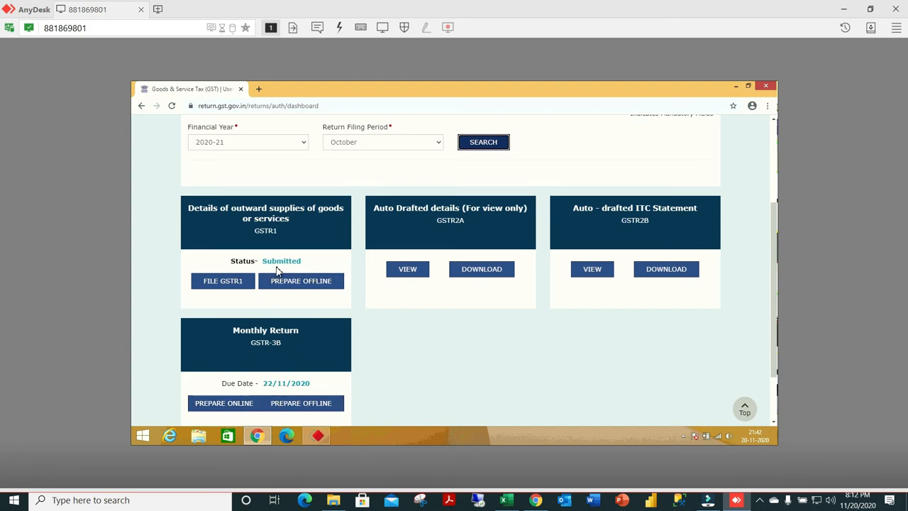
{"action": "left_click", "coordinate": [759, 503]}
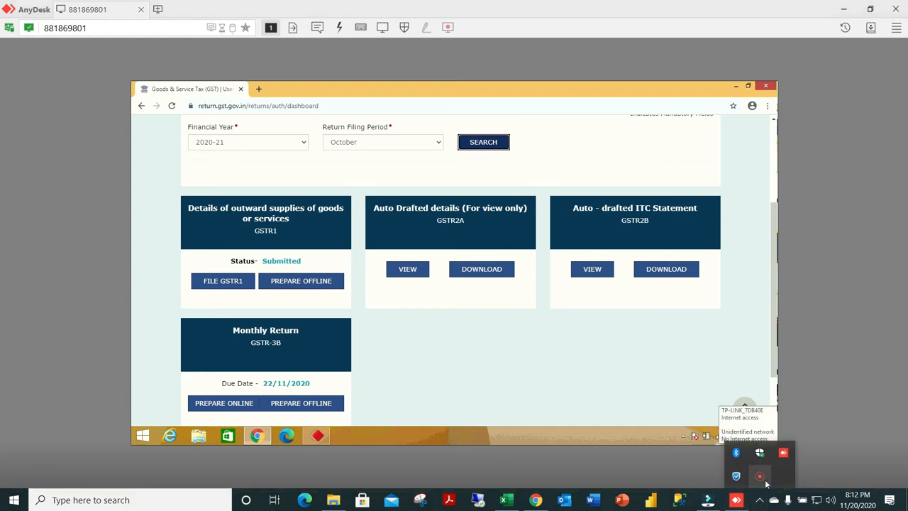
{"action": "right_click", "coordinate": [766, 484]}
{"action": "left_click", "coordinate": [787, 487]}
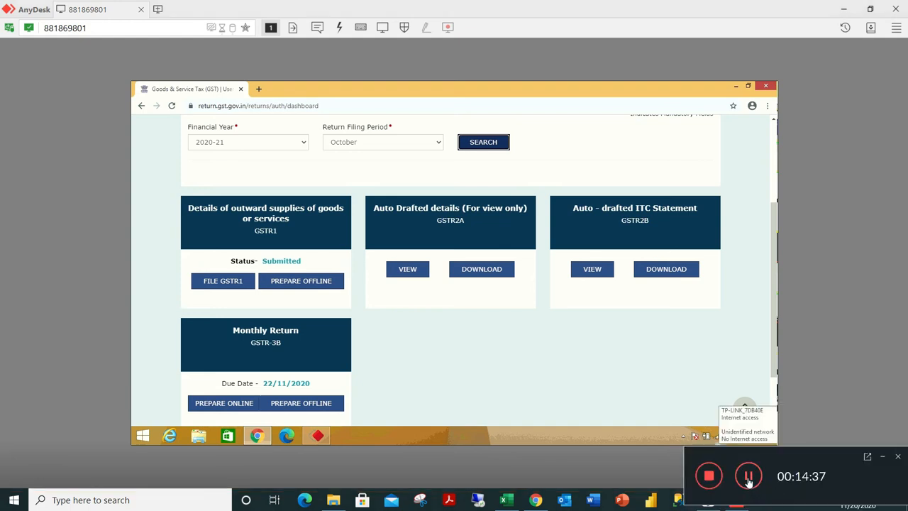
{"action": "left_click", "coordinate": [748, 478]}
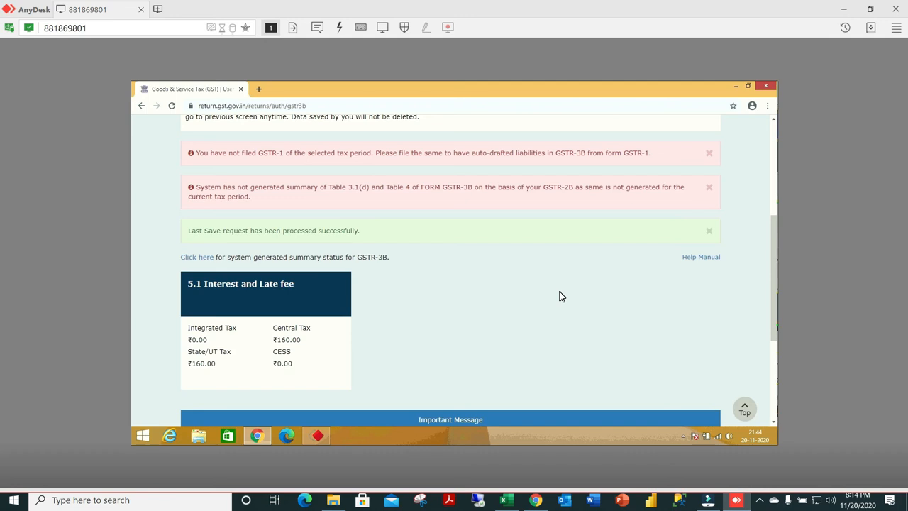
Save the October GSTR-3B containing the 5.1 Interest and Late fee table and proceed to payment.
{"action": "scroll", "coordinate": [560, 297], "scroll_direction": "up", "scroll_amount": 2}
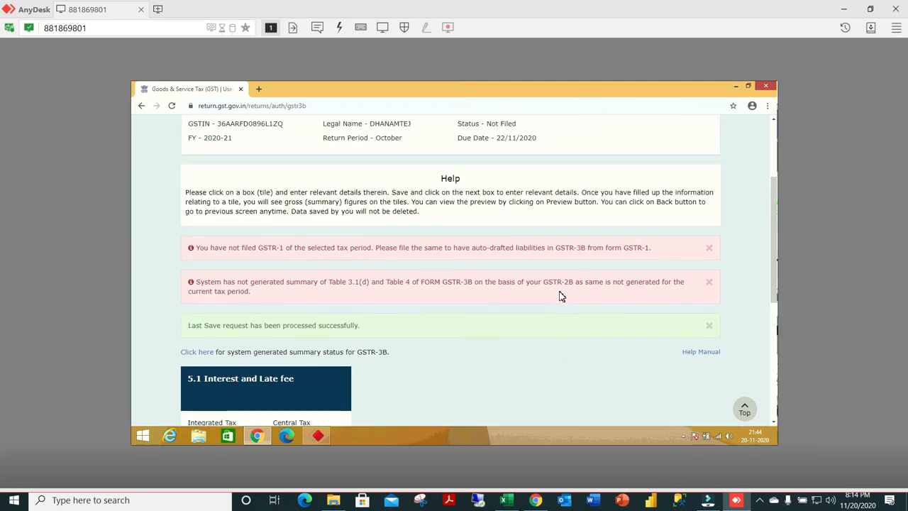
{"action": "scroll", "coordinate": [561, 296], "scroll_direction": "down", "scroll_amount": 5}
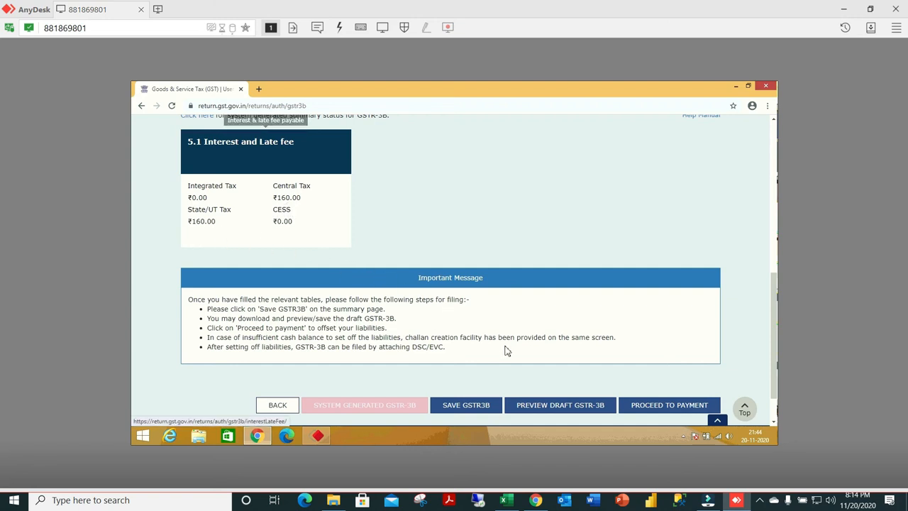
{"action": "scroll", "coordinate": [509, 349], "scroll_direction": "down", "scroll_amount": 1}
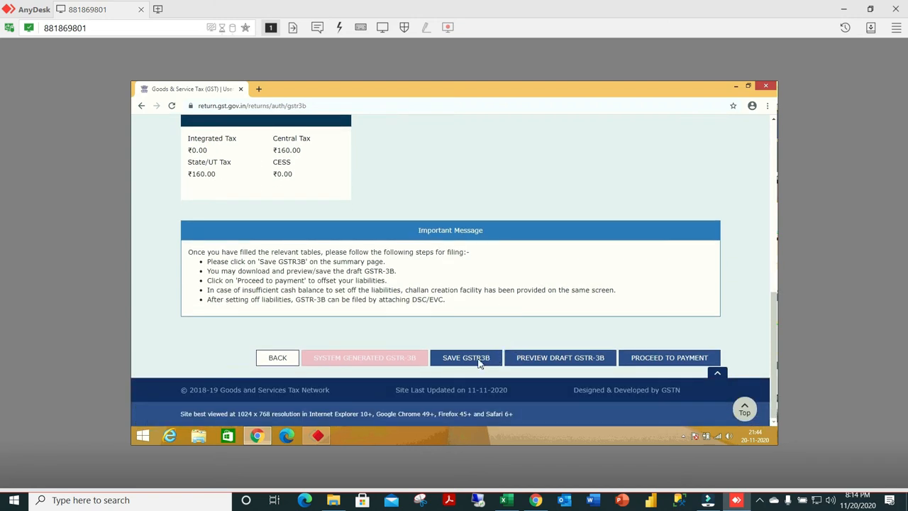
{"action": "left_click", "coordinate": [472, 364]}
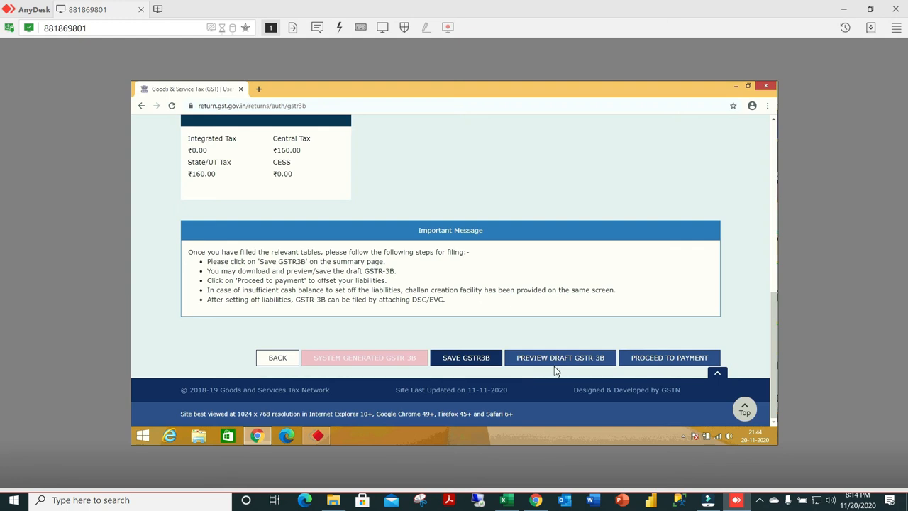
{"action": "left_click", "coordinate": [668, 362]}
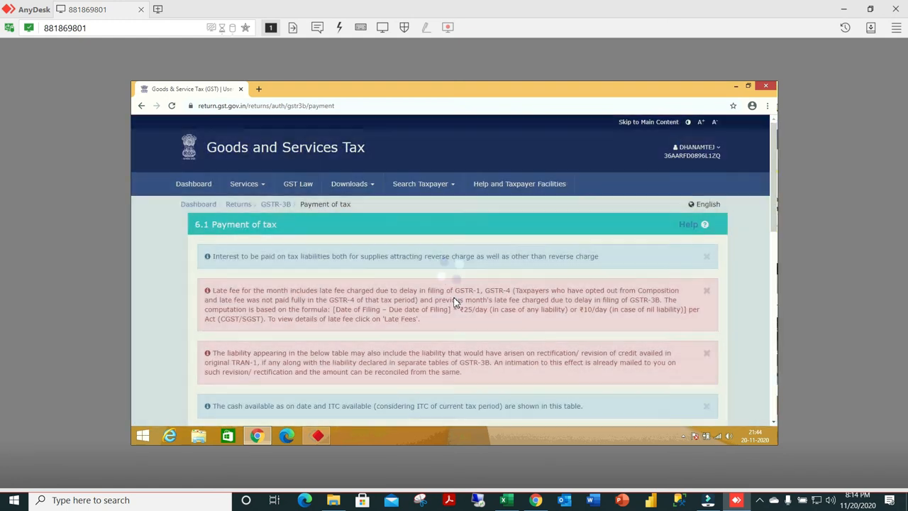
Examine the cash ledger balance and ITC utilization tables under 6.1 Payment of tax.
{"action": "scroll", "coordinate": [453, 296], "scroll_direction": "down", "scroll_amount": 1}
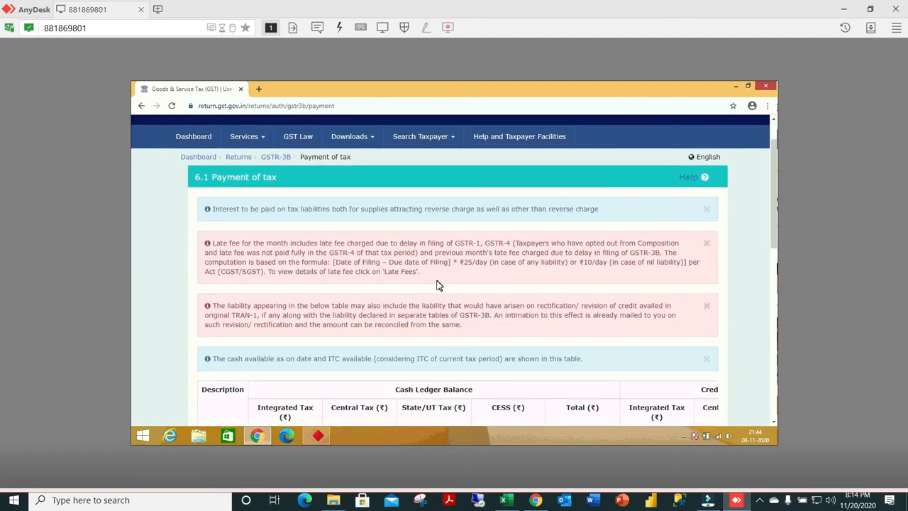
{"action": "scroll", "coordinate": [438, 284], "scroll_direction": "down", "scroll_amount": 1}
{"action": "scroll", "coordinate": [438, 284], "scroll_direction": "down", "scroll_amount": 4}
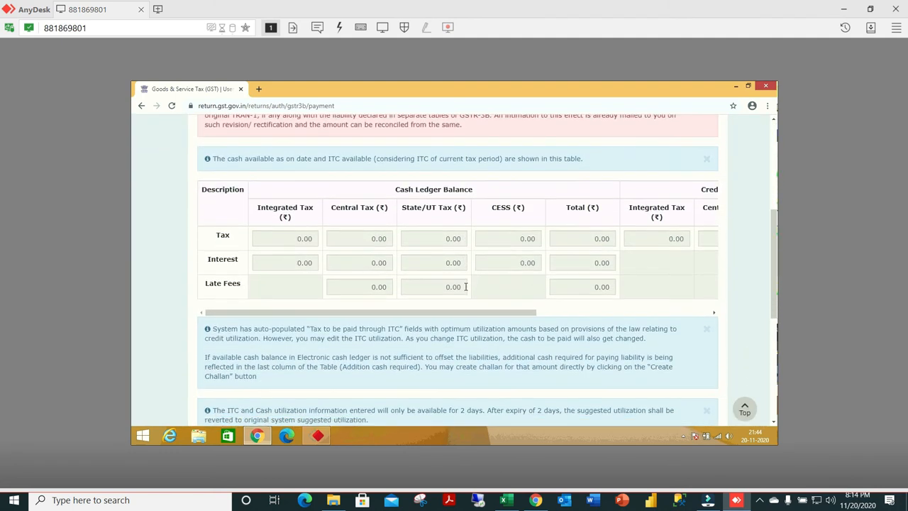
{"action": "scroll", "coordinate": [466, 293], "scroll_direction": "down", "scroll_amount": 1}
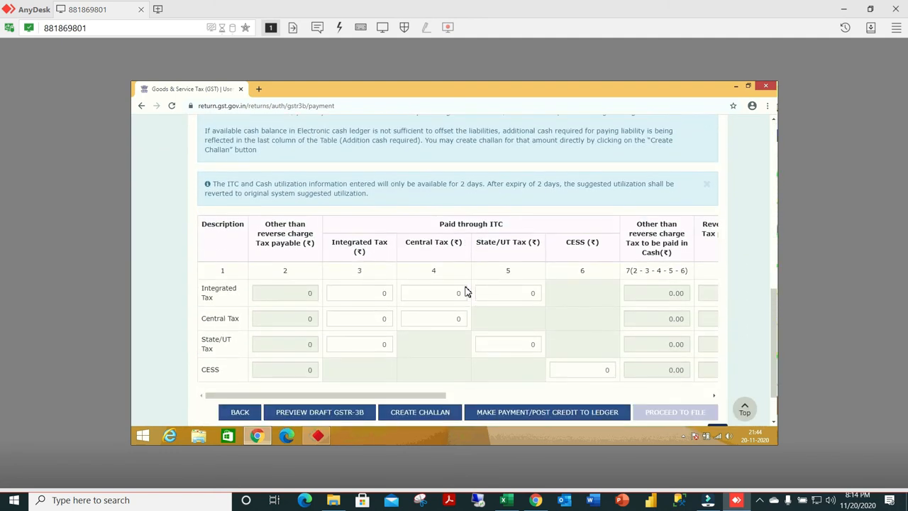
{"action": "scroll", "coordinate": [466, 293], "scroll_direction": "down", "scroll_amount": 1}
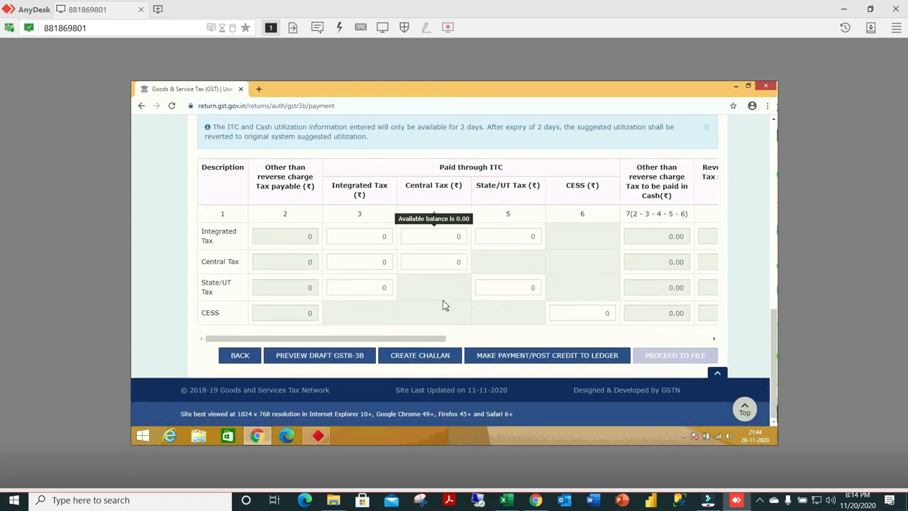
{"action": "scroll", "coordinate": [450, 301], "scroll_direction": "up", "scroll_amount": 4}
{"action": "scroll", "coordinate": [458, 293], "scroll_direction": "up", "scroll_amount": 2}
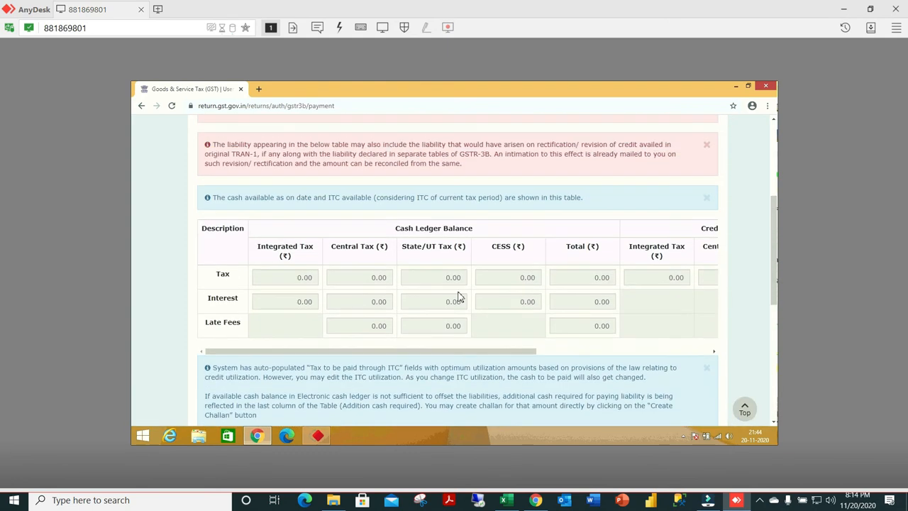
Check the credit ledger balance and Paid through ITC tables, and start creating a challan for the GSTR-3B liability.
{"action": "left_click_drag", "start_coordinate": [436, 413], "coordinate": [722, 408]}
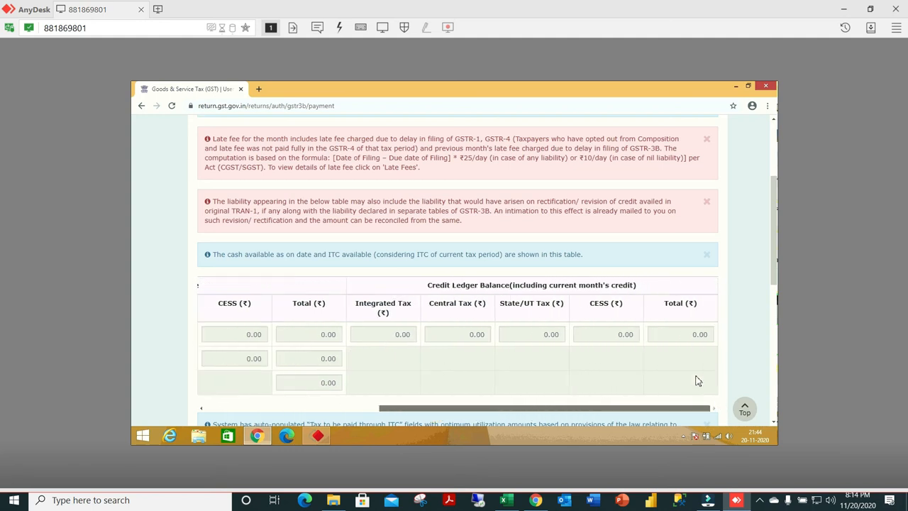
{"action": "scroll", "coordinate": [617, 317], "scroll_direction": "down", "scroll_amount": 4}
{"action": "scroll", "coordinate": [617, 317], "scroll_direction": "down", "scroll_amount": 2}
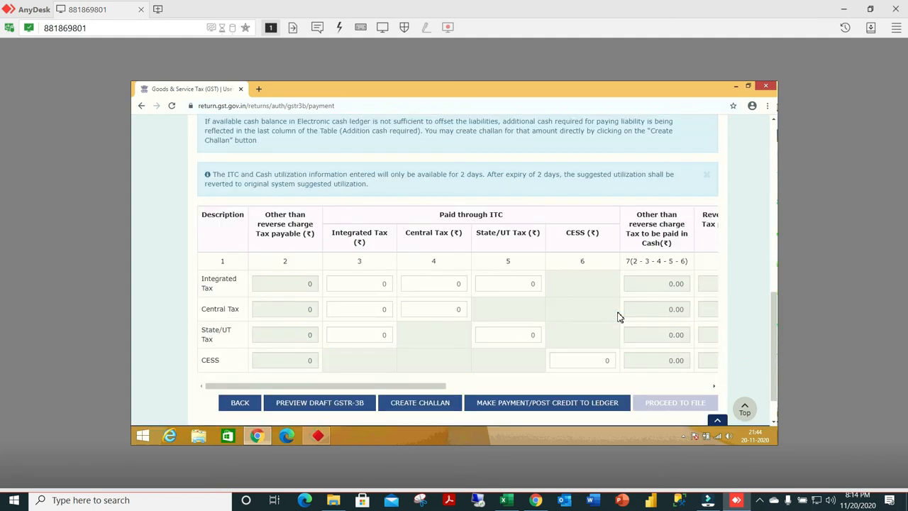
{"action": "scroll", "coordinate": [618, 316], "scroll_direction": "down", "scroll_amount": 1}
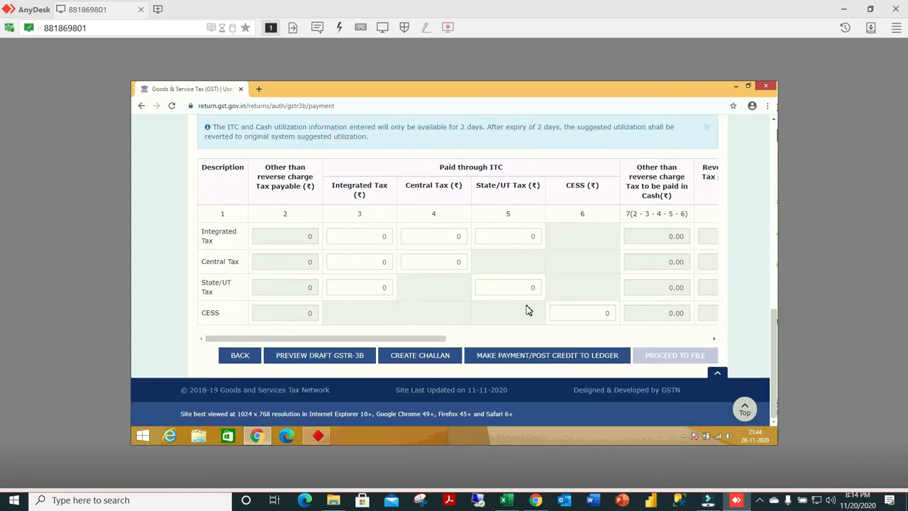
{"action": "left_click", "coordinate": [418, 355]}
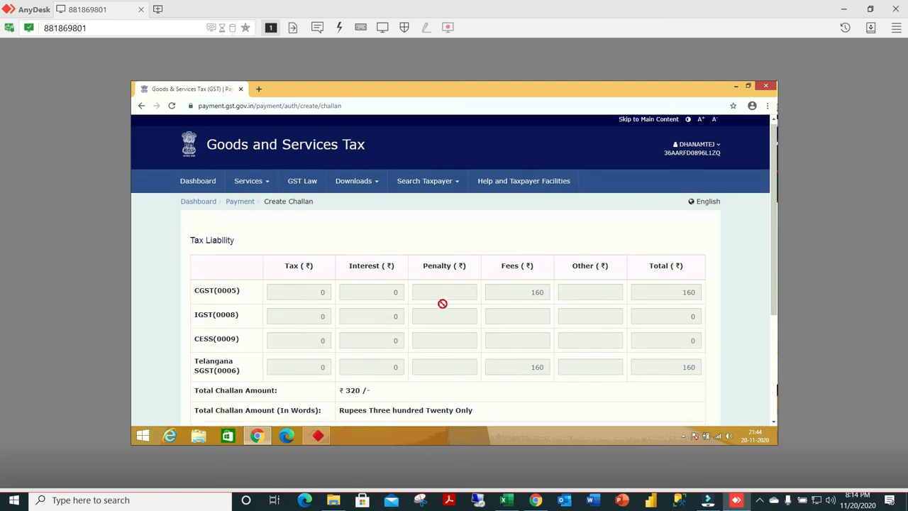
Choose E-Payment as the payment mode for the tax liability and generate the challan.
{"action": "scroll", "coordinate": [442, 302], "scroll_direction": "down", "scroll_amount": 1}
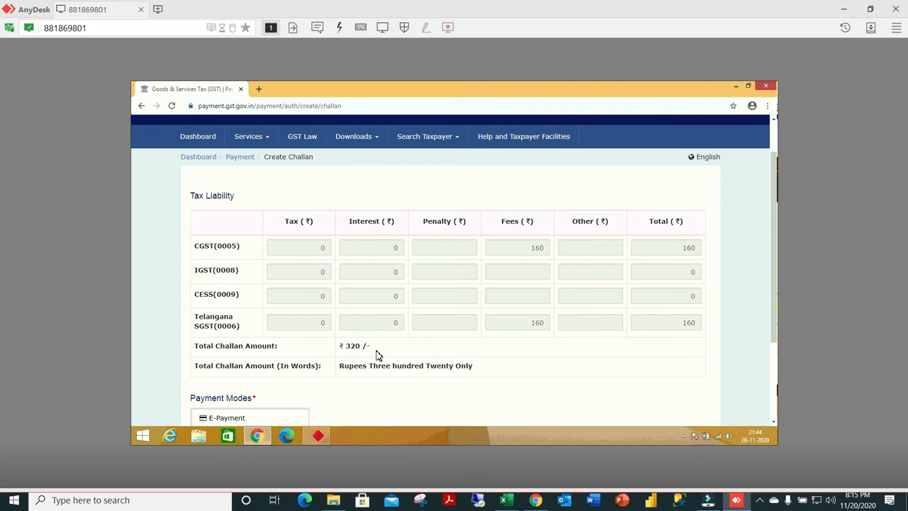
{"action": "scroll", "coordinate": [377, 354], "scroll_direction": "down", "scroll_amount": 3}
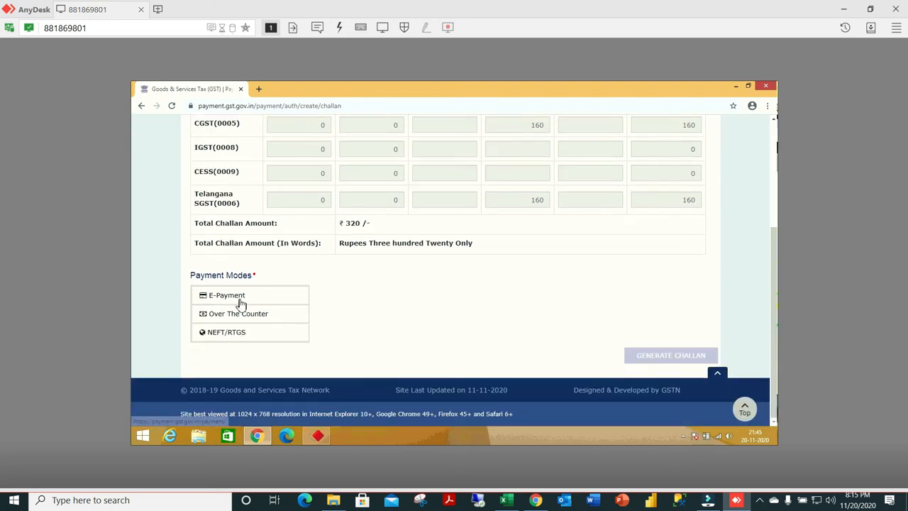
{"action": "left_click", "coordinate": [239, 301]}
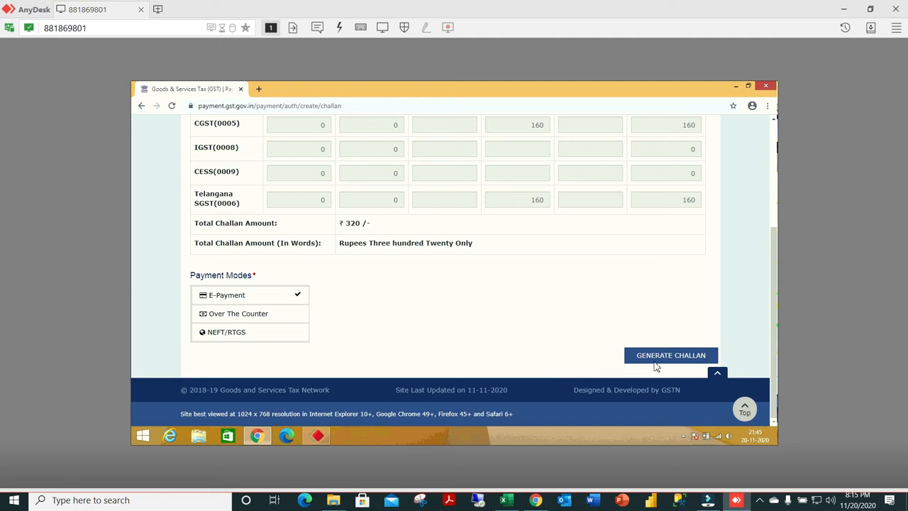
{"action": "left_click", "coordinate": [671, 356]}
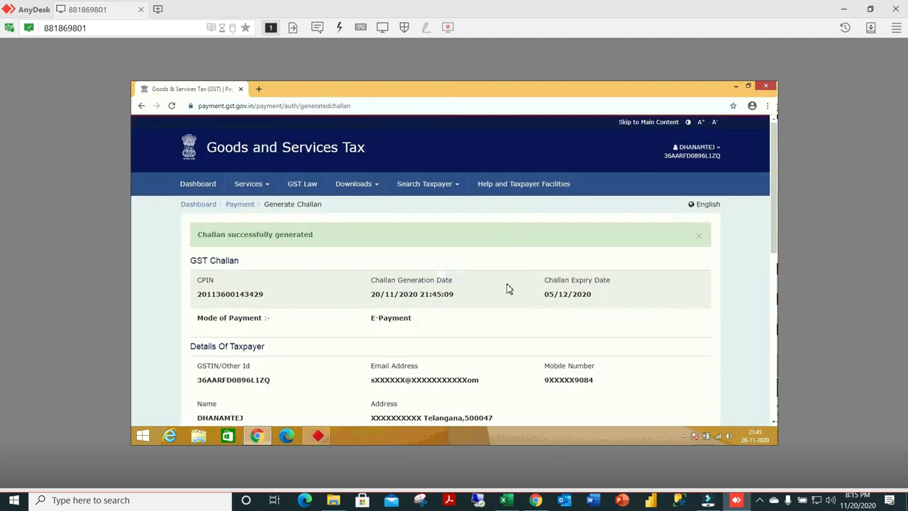
Select Net Banking as the e-payment mode for the generated challan, with ICICI BANK LIMITED as the bank.
{"action": "scroll", "coordinate": [349, 293], "scroll_direction": "down", "scroll_amount": 1}
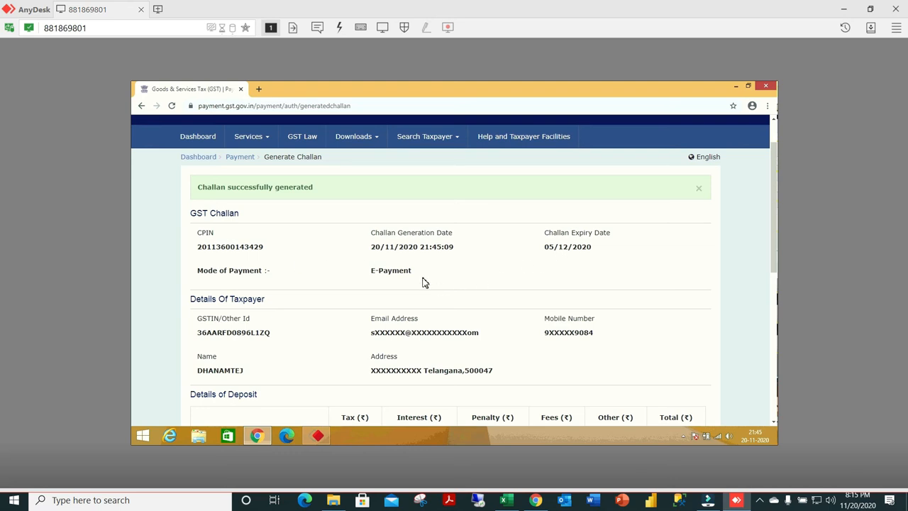
{"action": "scroll", "coordinate": [426, 283], "scroll_direction": "down", "scroll_amount": 2}
{"action": "scroll", "coordinate": [521, 323], "scroll_direction": "down", "scroll_amount": 4}
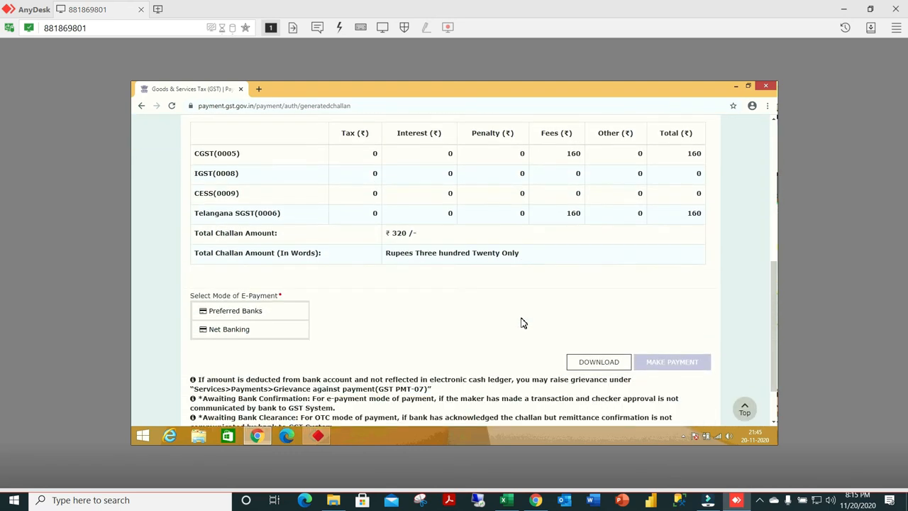
{"action": "scroll", "coordinate": [522, 323], "scroll_direction": "down", "scroll_amount": 1}
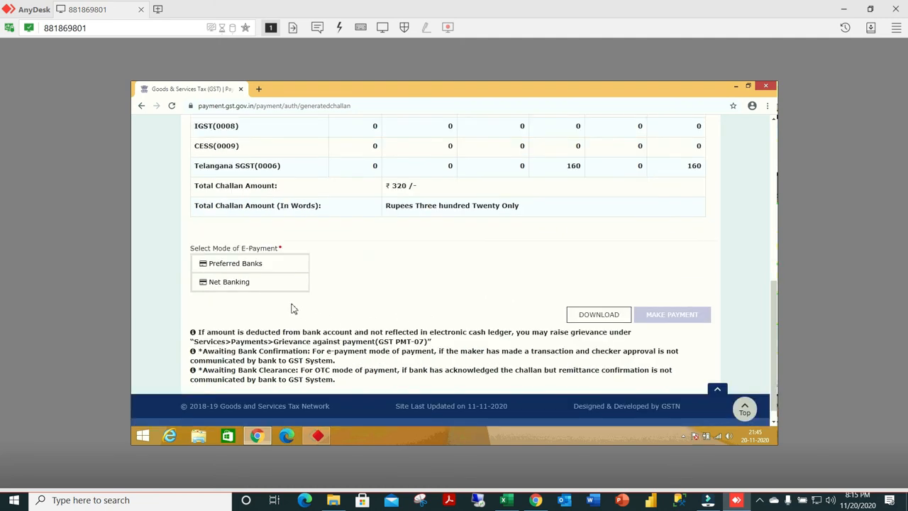
{"action": "left_click", "coordinate": [269, 287]}
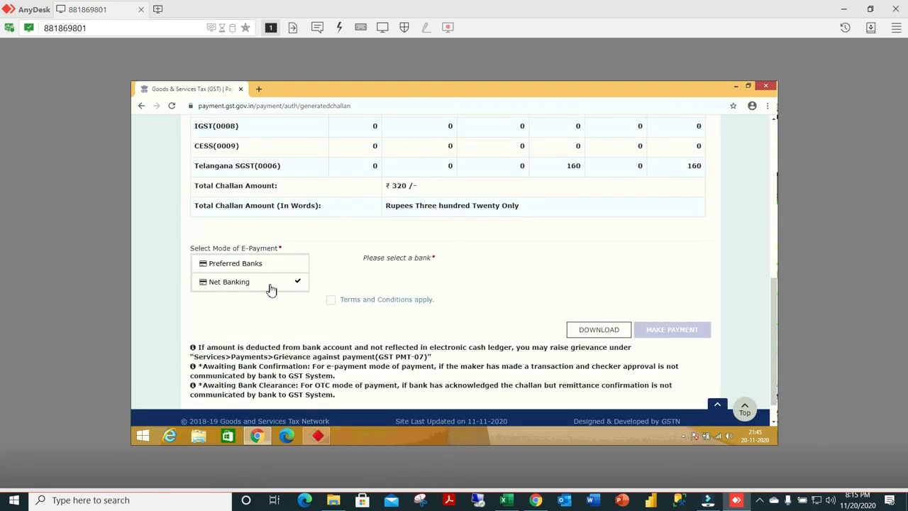
{"action": "scroll", "coordinate": [487, 305], "scroll_direction": "down", "scroll_amount": 1}
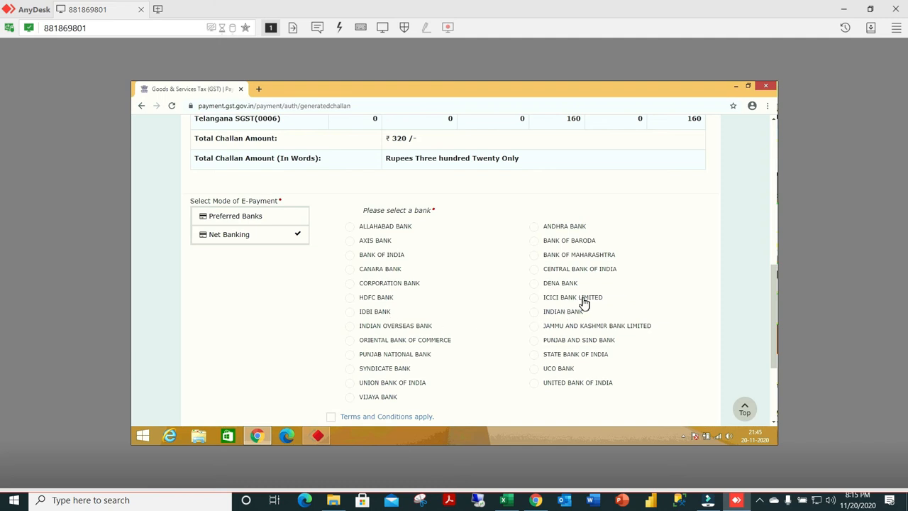
{"action": "left_click", "coordinate": [583, 301]}
{"action": "scroll", "coordinate": [599, 305], "scroll_direction": "down", "scroll_amount": 3}
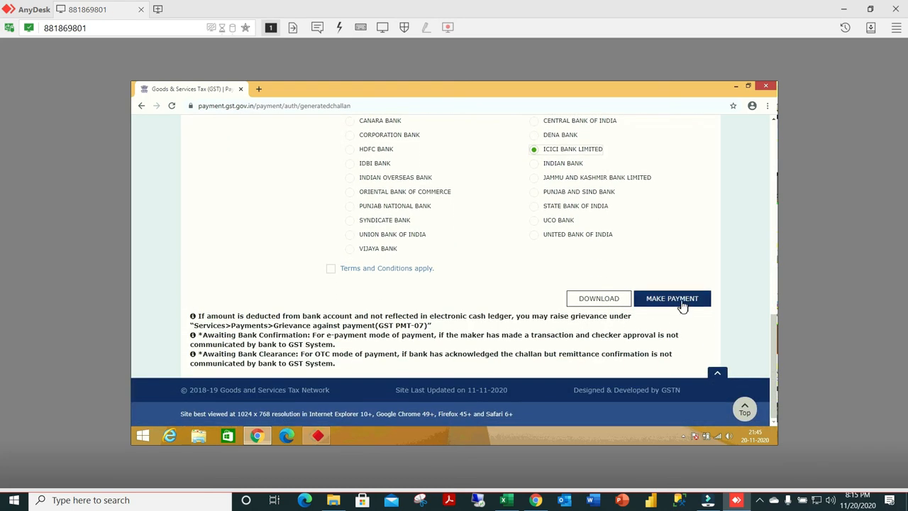
Open the e-payment Terms and Conditions, read them through and close them.
{"action": "left_click", "coordinate": [410, 273]}
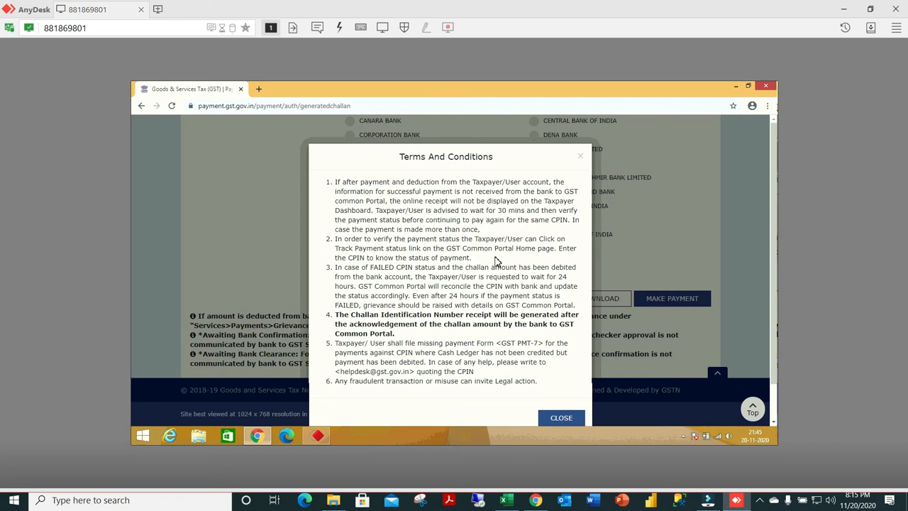
{"action": "scroll", "coordinate": [496, 261], "scroll_direction": "down", "scroll_amount": 1}
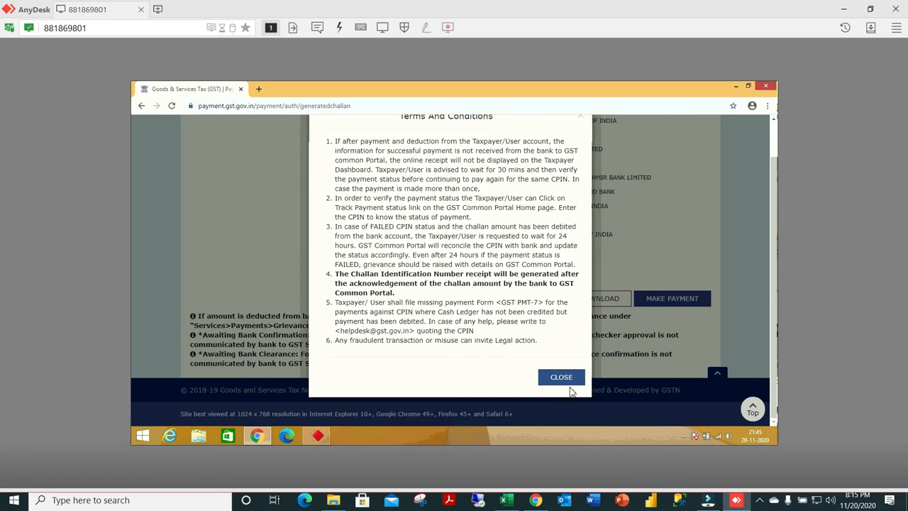
{"action": "left_click", "coordinate": [568, 379]}
Proceed to make the challan payment and continue from ICICI Bank's transaction summary to its internet banking login.
{"action": "left_click", "coordinate": [677, 299]}
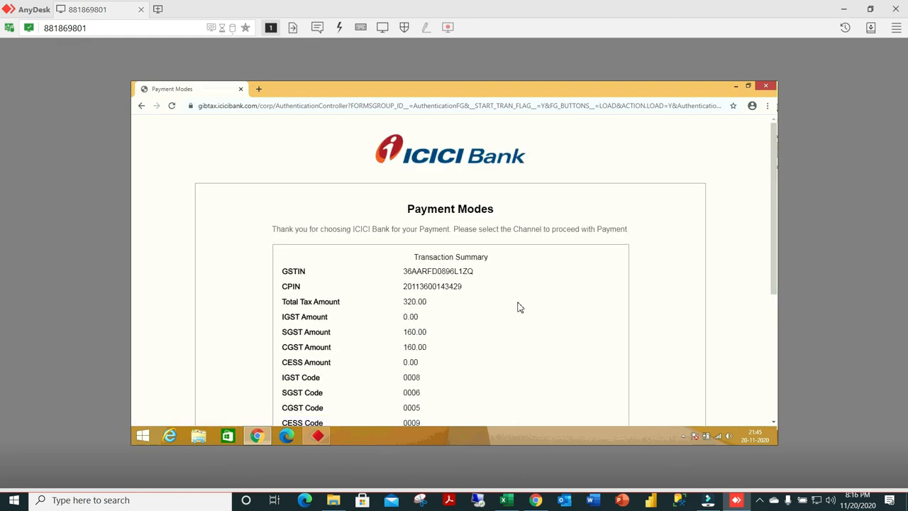
{"action": "scroll", "coordinate": [518, 307], "scroll_direction": "down", "scroll_amount": 1}
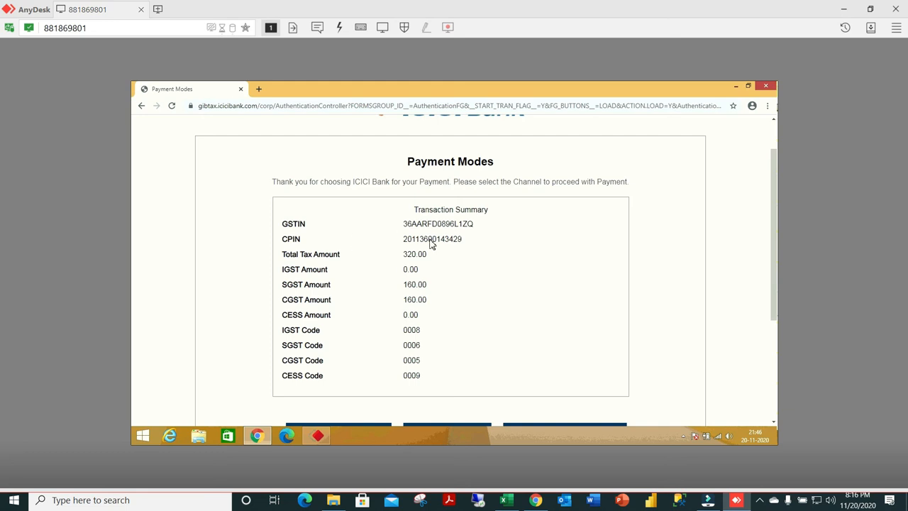
{"action": "scroll", "coordinate": [429, 252], "scroll_direction": "down", "scroll_amount": 4}
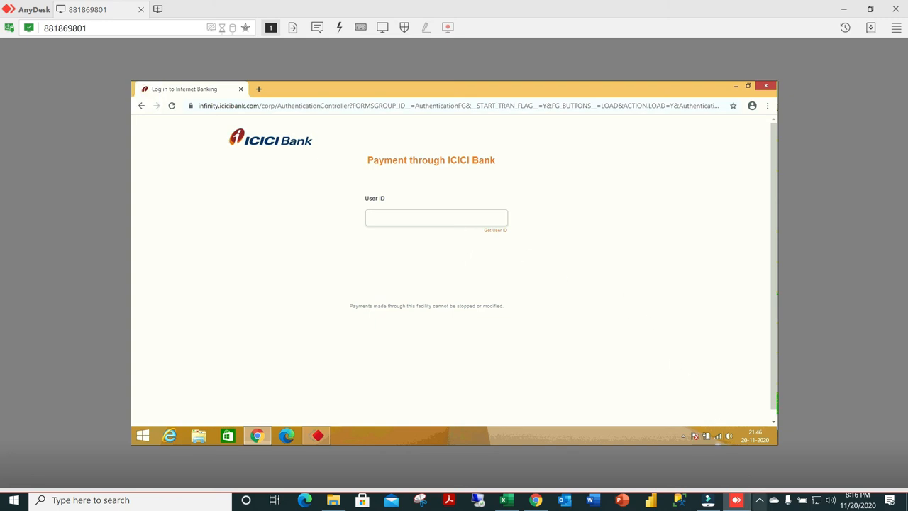
{"action": "left_click", "coordinate": [758, 500]}
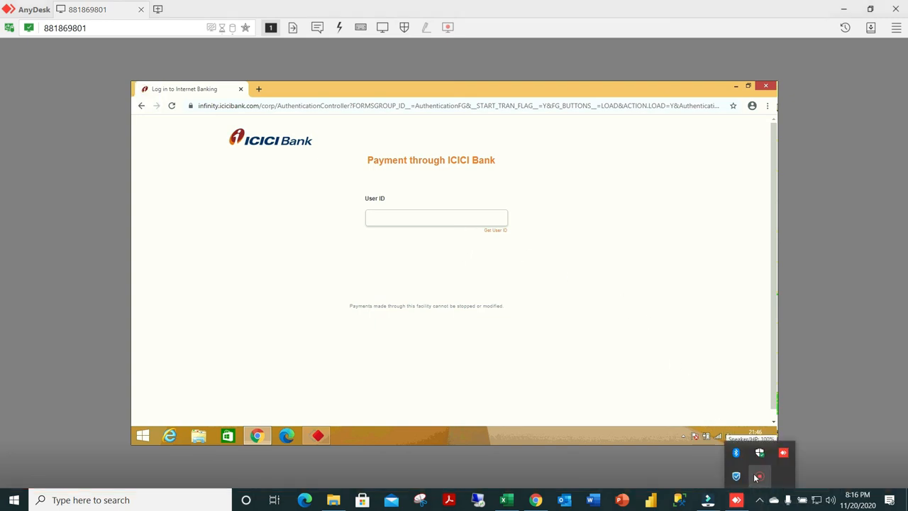
{"action": "right_click", "coordinate": [759, 479]}
{"action": "left_click", "coordinate": [777, 480]}
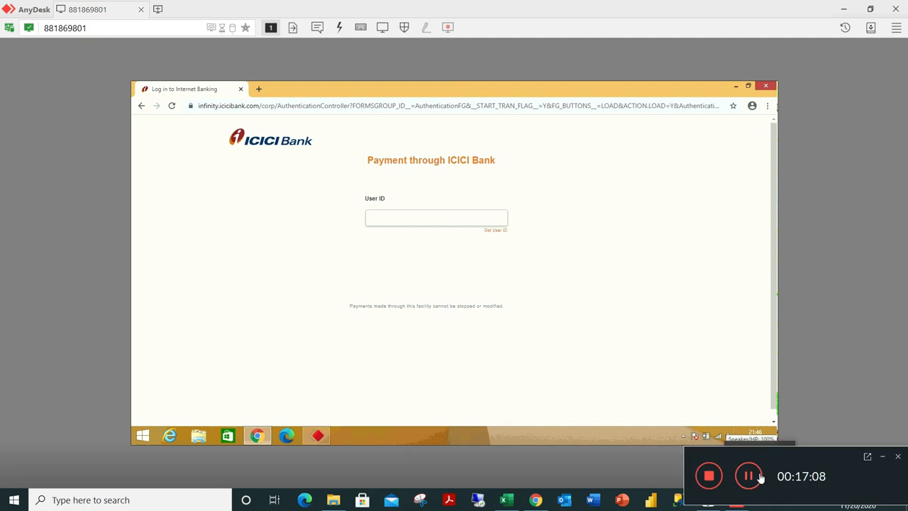
{"action": "left_click", "coordinate": [761, 480]}
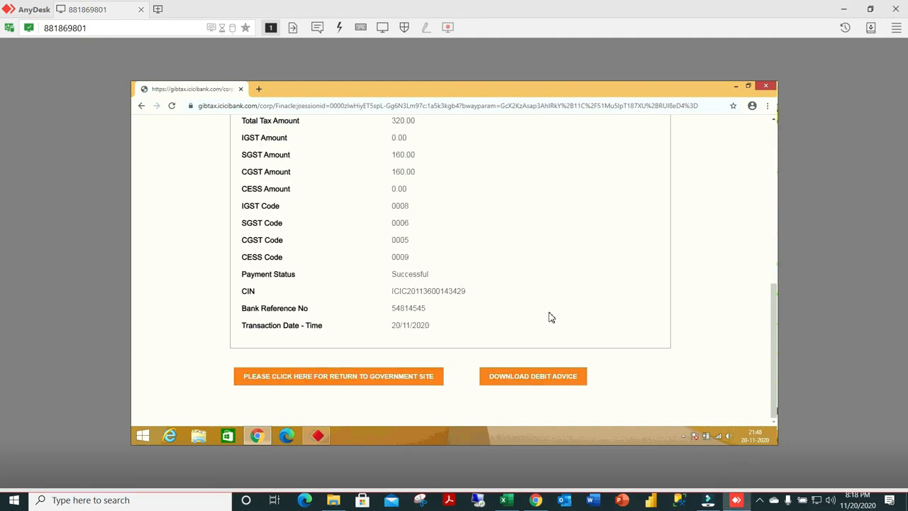
Examine ICICI Bank's GST payment summary, including the tax amounts and payment status.
{"action": "scroll", "coordinate": [551, 317], "scroll_direction": "up", "scroll_amount": 5}
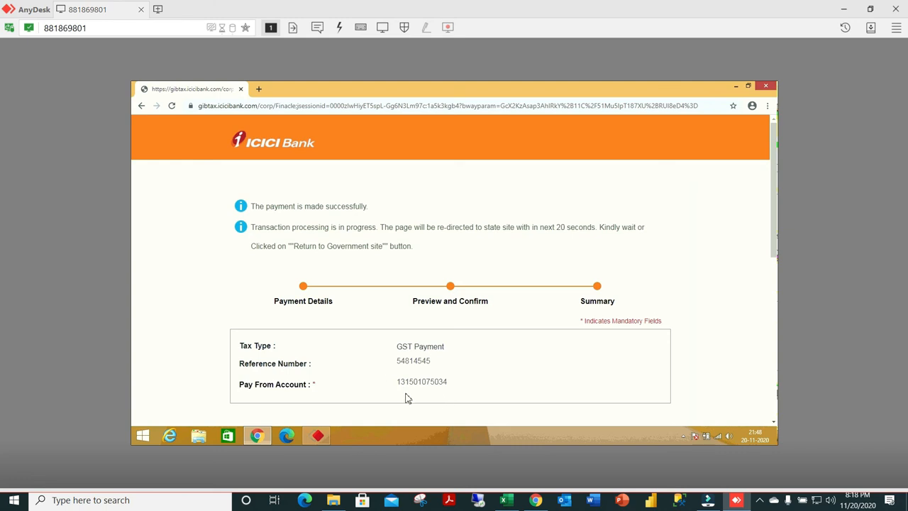
{"action": "scroll", "coordinate": [470, 387], "scroll_direction": "down", "scroll_amount": 5}
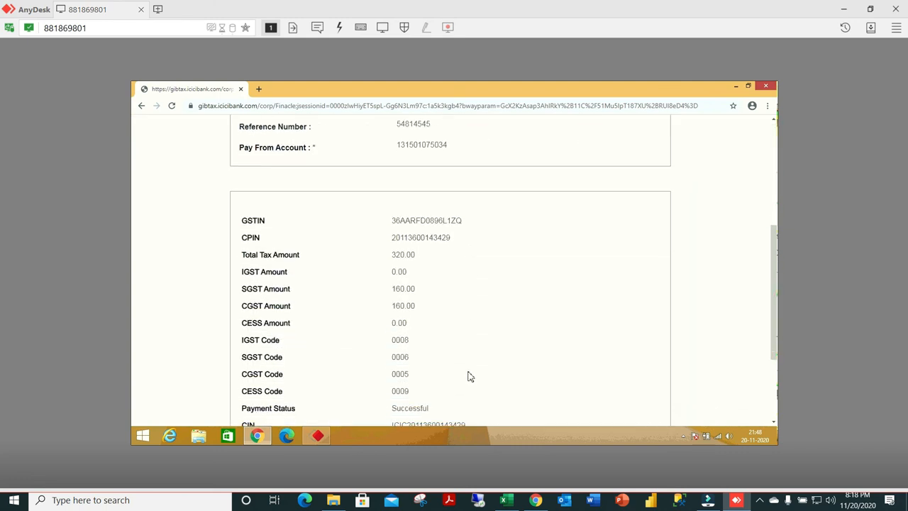
{"action": "scroll", "coordinate": [446, 183], "scroll_direction": "down", "scroll_amount": 2}
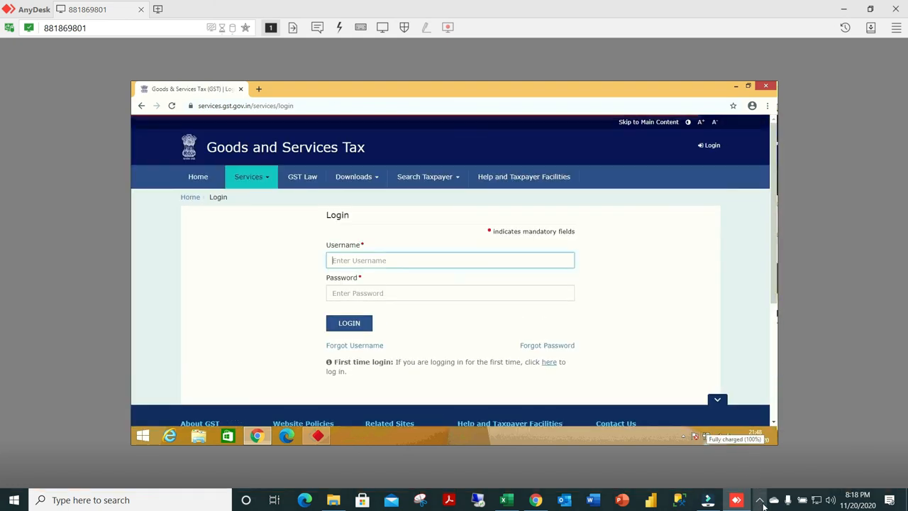
{"action": "left_click", "coordinate": [760, 501]}
{"action": "right_click", "coordinate": [760, 478]}
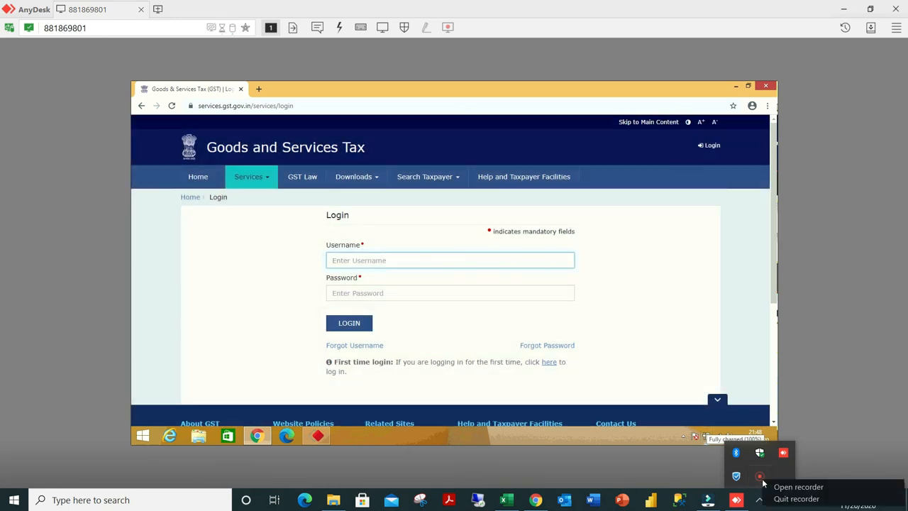
{"action": "left_click", "coordinate": [776, 484]}
{"action": "left_click", "coordinate": [750, 476]}
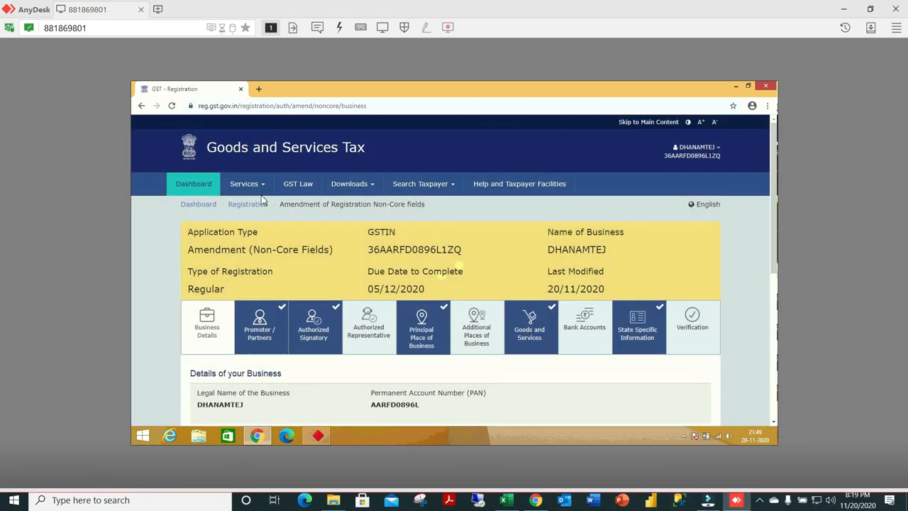
Open the Returns Dashboard and search the October returns for financial year 2020-21.
{"action": "left_click", "coordinate": [261, 186]}
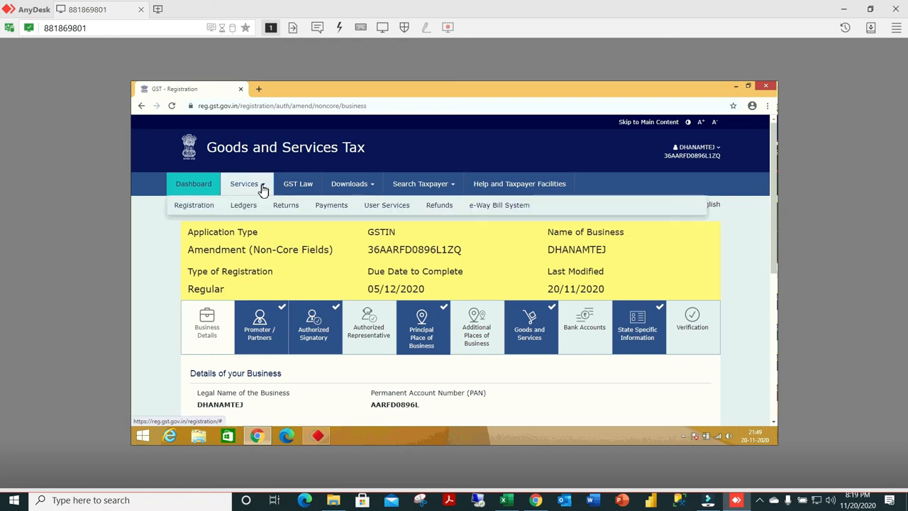
{"action": "left_click", "coordinate": [283, 206]}
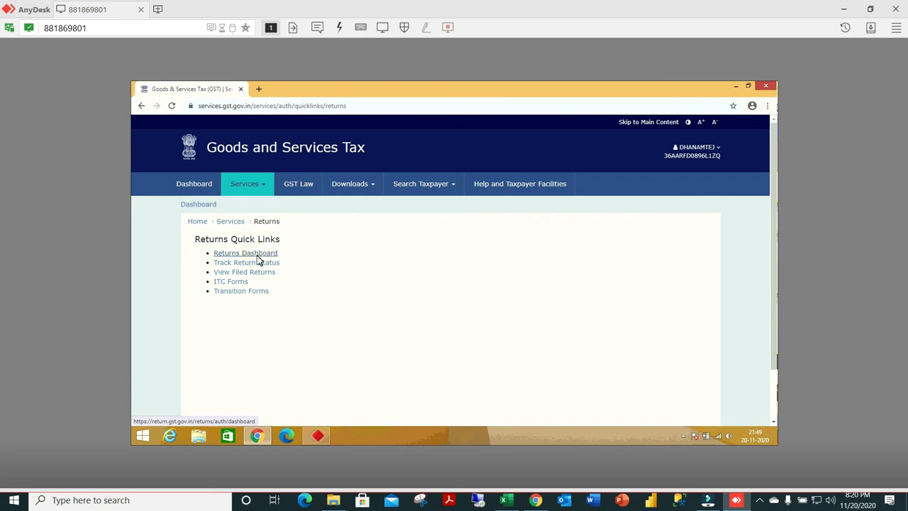
{"action": "left_click", "coordinate": [256, 255]}
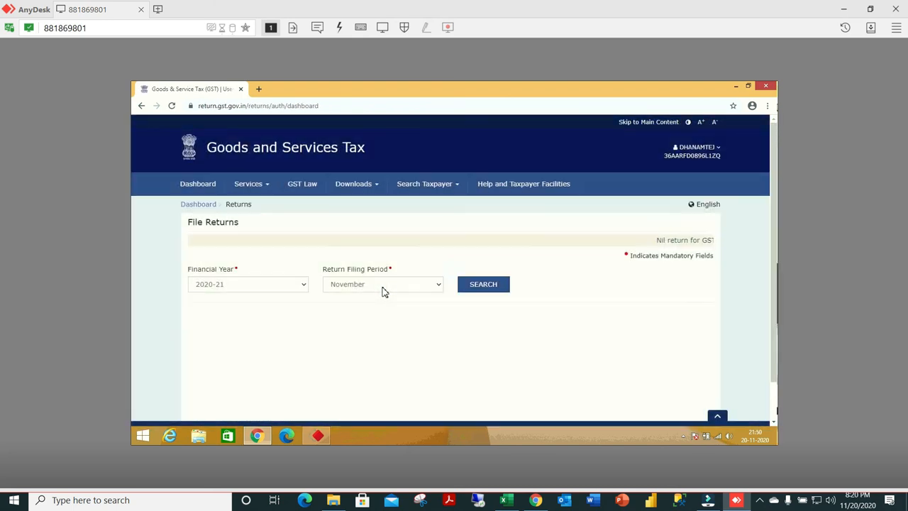
{"action": "left_click", "coordinate": [383, 291]}
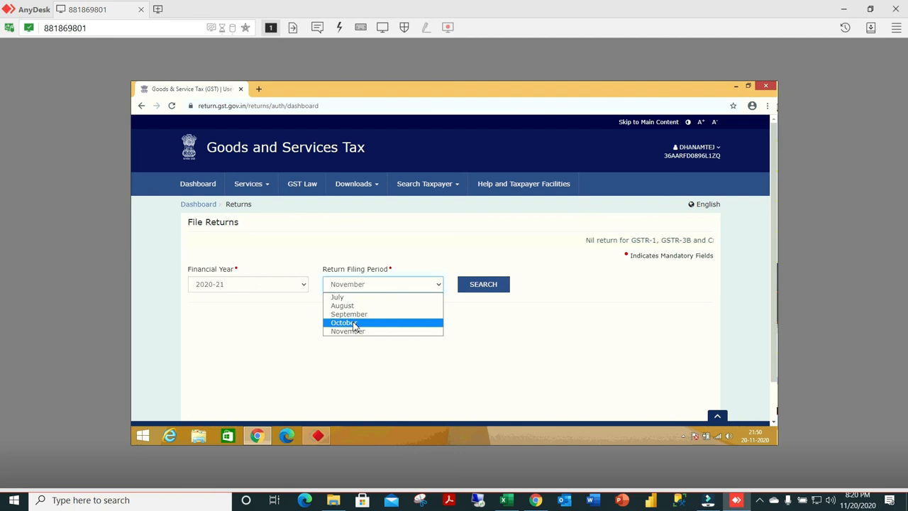
{"action": "left_click", "coordinate": [351, 323]}
{"action": "left_click", "coordinate": [486, 286]}
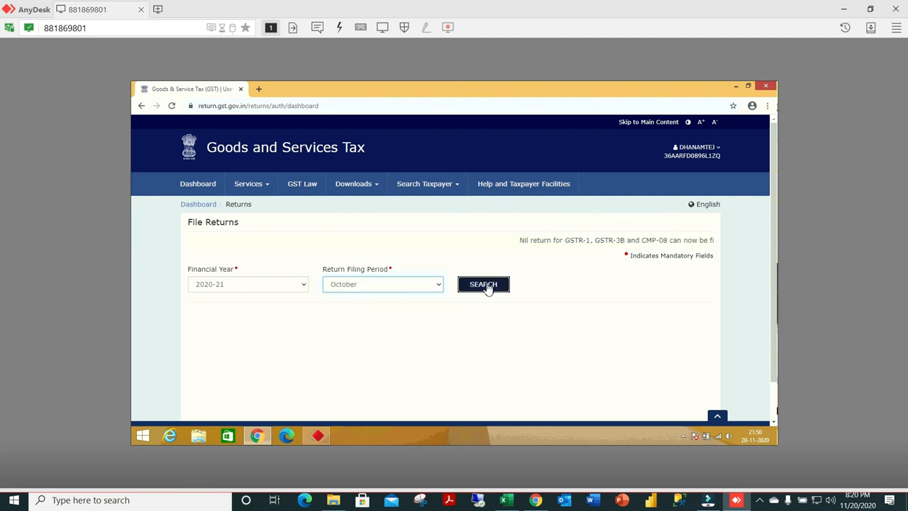
Open October's GSTR-3B monthly return for online preparation and dismiss the late-fee liability notice.
{"action": "scroll", "coordinate": [354, 302], "scroll_direction": "down", "scroll_amount": 3}
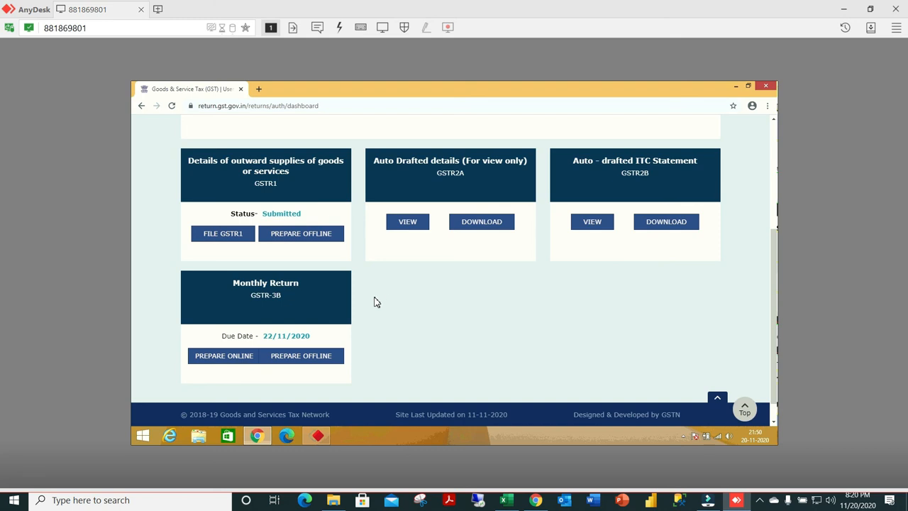
{"action": "left_click", "coordinate": [239, 362]}
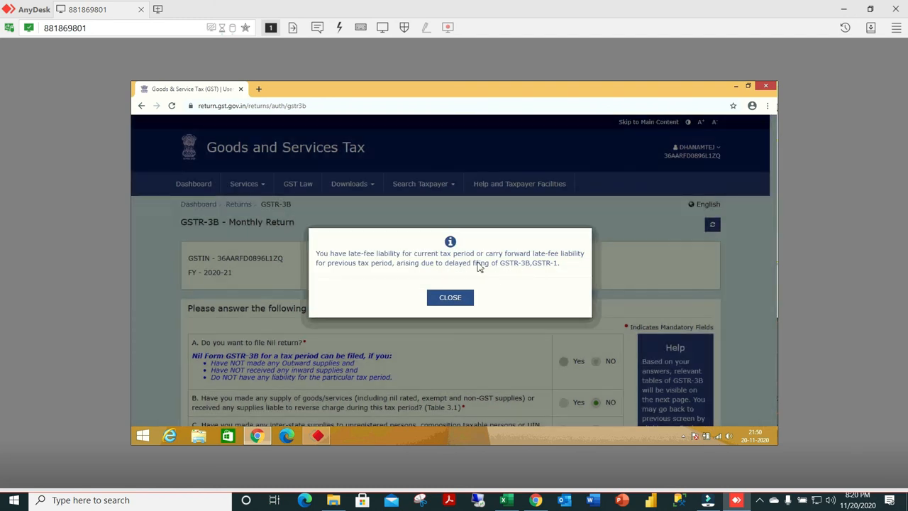
{"action": "left_click", "coordinate": [458, 298]}
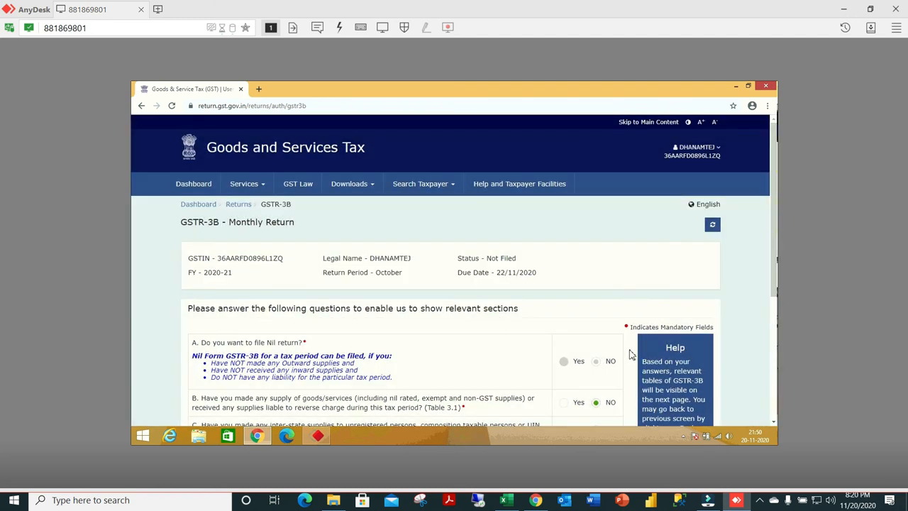
{"action": "left_click", "coordinate": [758, 503]}
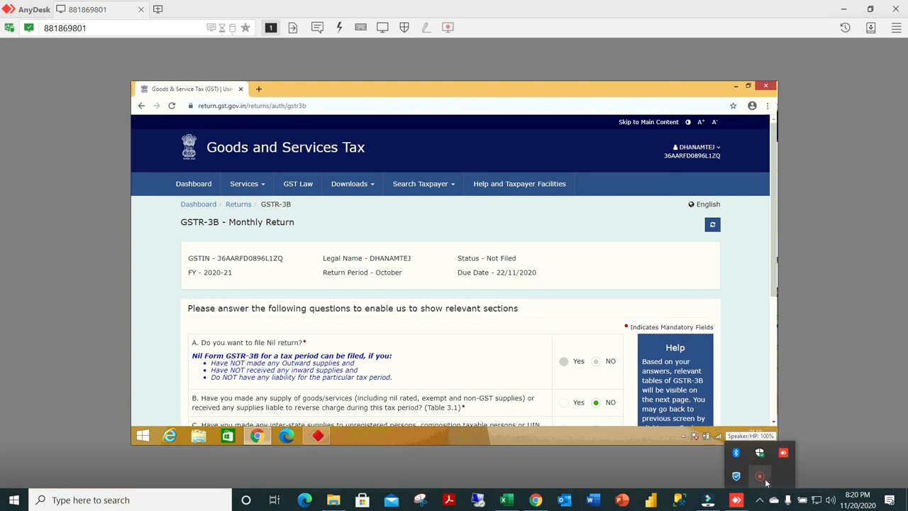
{"action": "right_click", "coordinate": [768, 484]}
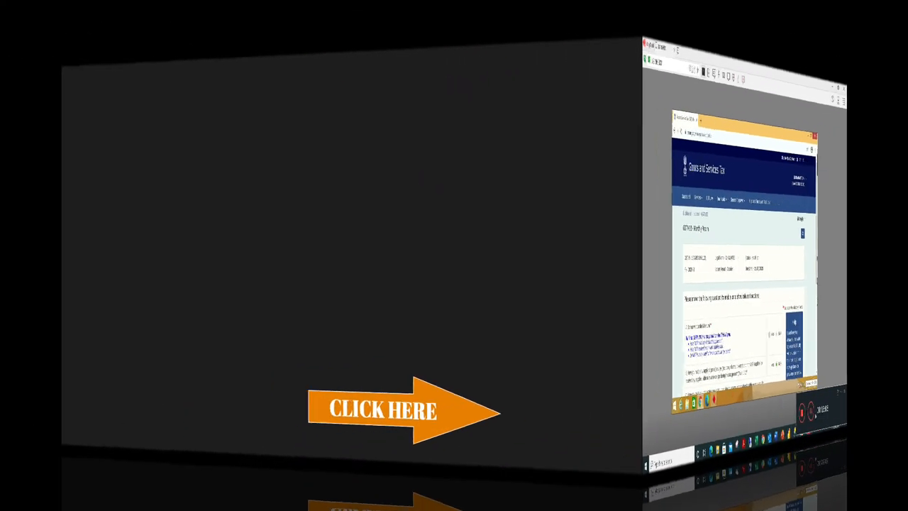